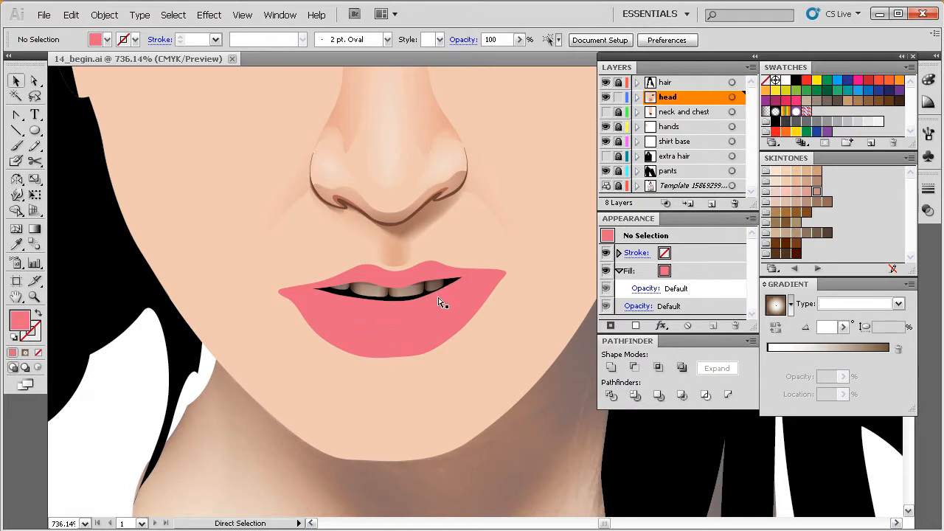
In outline view, draw a closed freehand Pencil shape about 0.20 by 0.06 in over the shadow at the mouth's right corner.
key("ctrl+y")
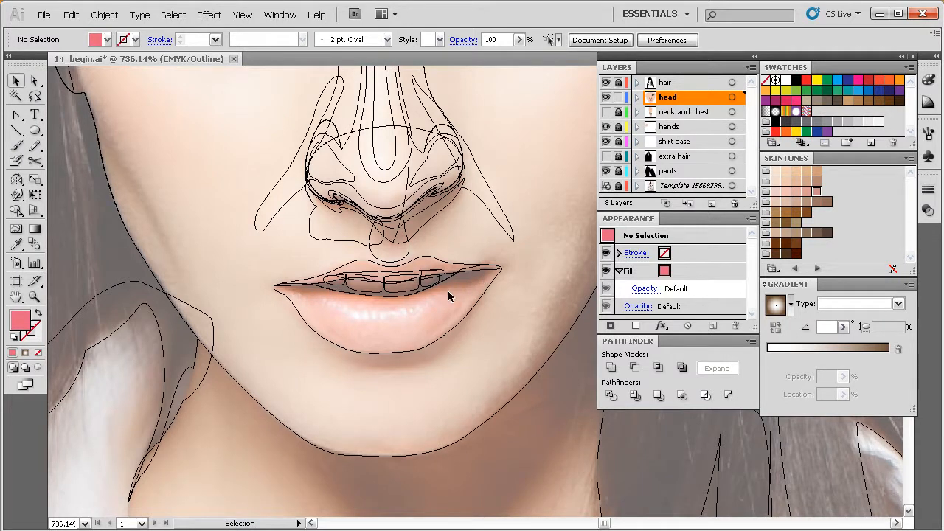
left_click_drag(539, 205, 310, 369)
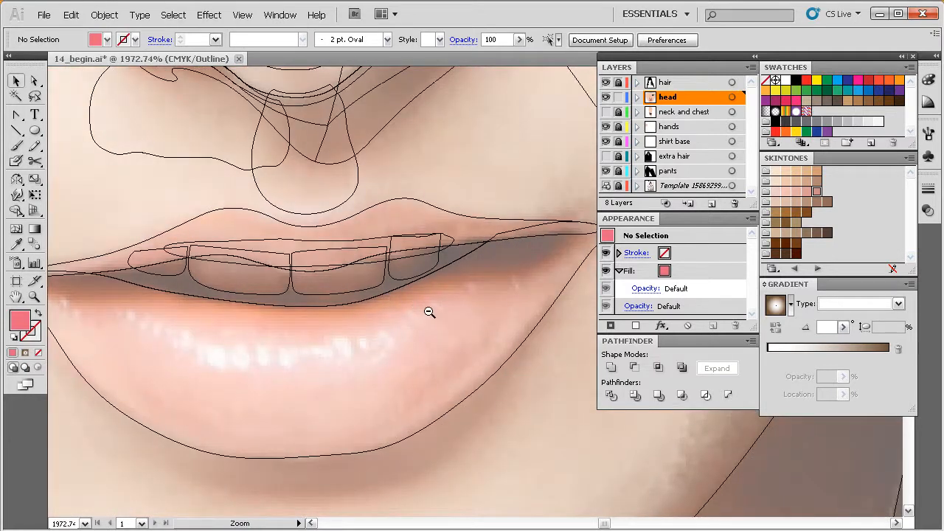
left_click(430, 312, "alt")
key("n")
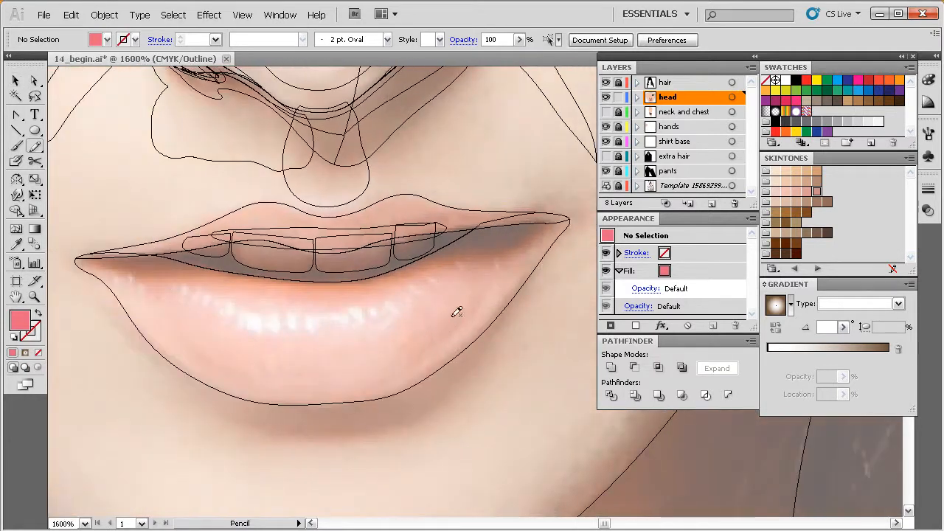
left_click_drag(459, 314, 450, 314)
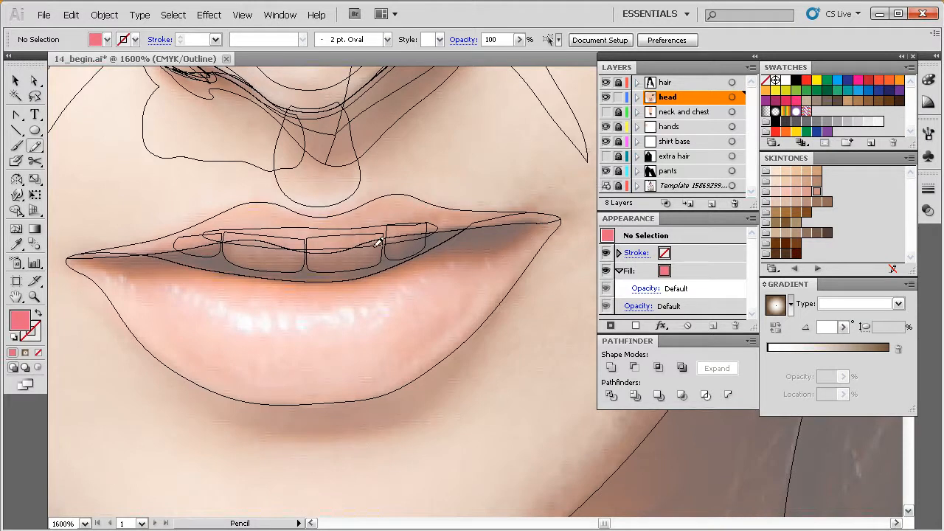
mouse_move(391, 230)
left_mouse_down()
mouse_move(461, 214)
mouse_move(542, 219)
left_mouse_up()
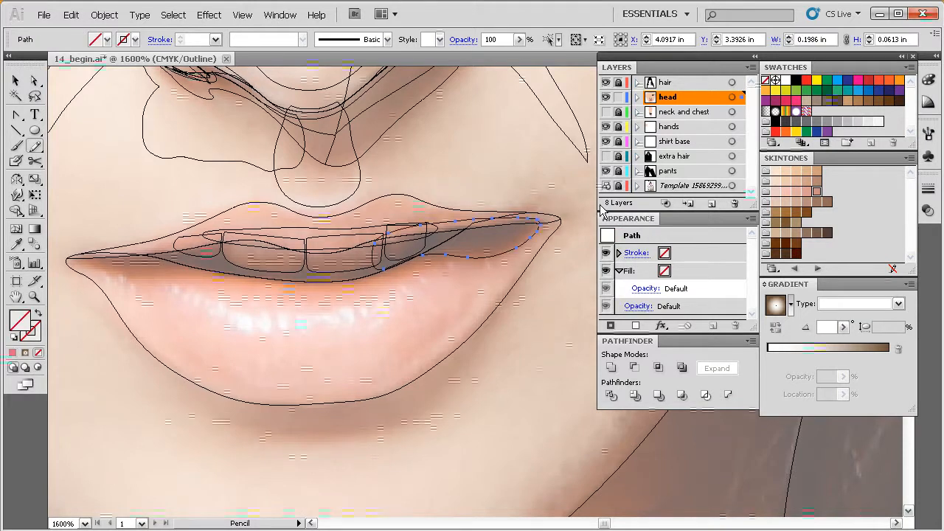
Draw a matching freehand Pencil shape about 0.19 by 0.04 in over the shadow at the mouth's left corner.
scroll(263, 283, "left", 1)
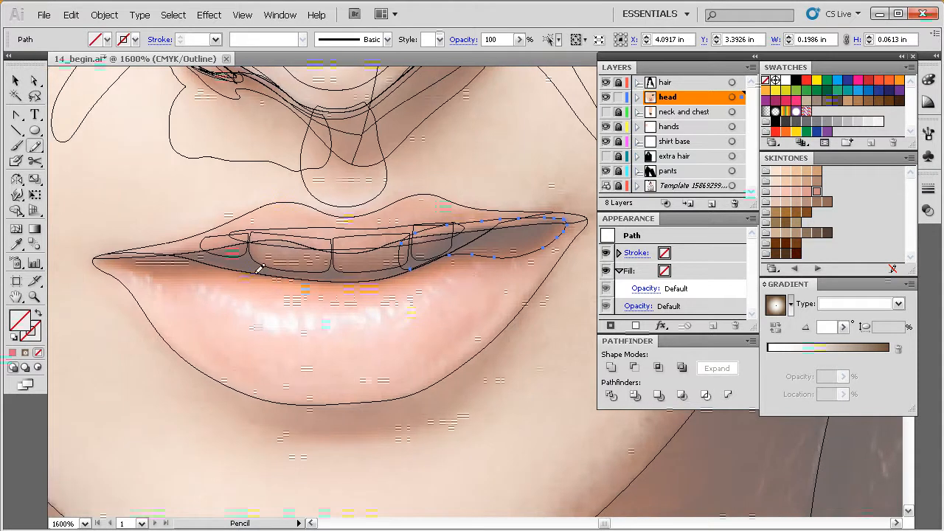
mouse_move(263, 270)
left_mouse_down()
mouse_move(142, 270)
mouse_move(160, 246)
mouse_move(203, 241)
mouse_move(244, 252)
left_mouse_up()
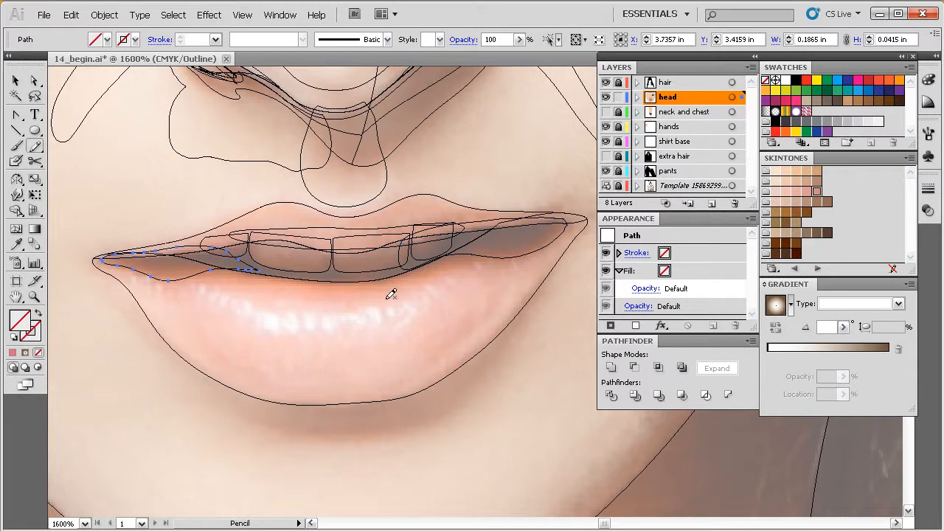
scroll(465, 280, "right", 1)
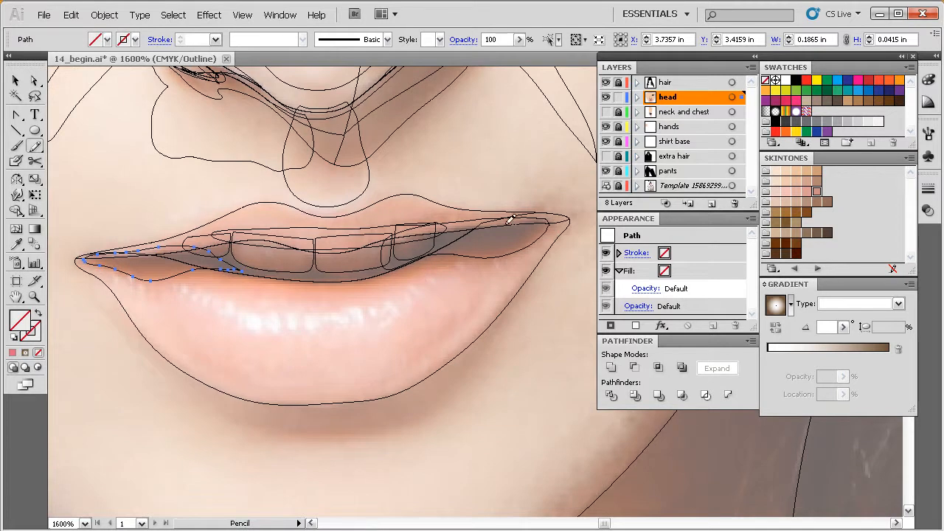
Select both mouth-corner shadow shapes together without the lip shape, and return to the full-colour preview.
key("ctrl+y")
key("space")
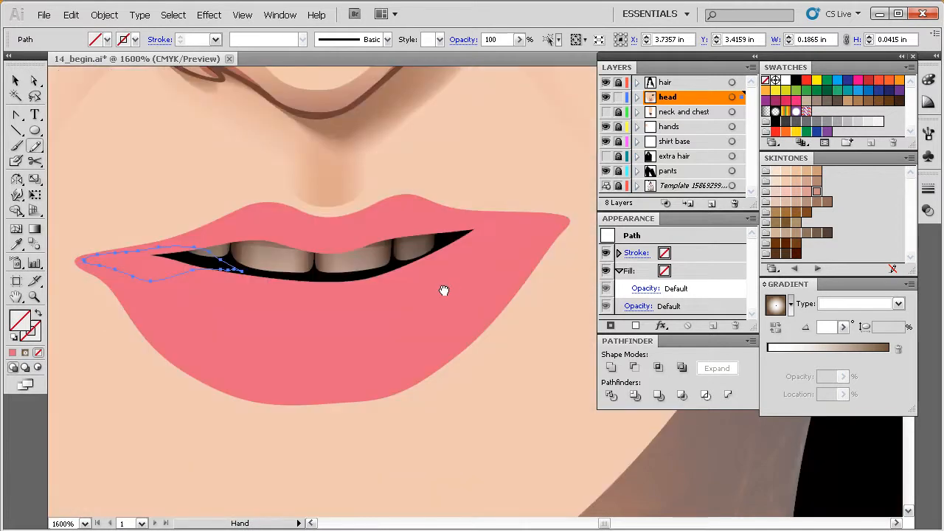
key("v")
left_click(490, 253, "shift")
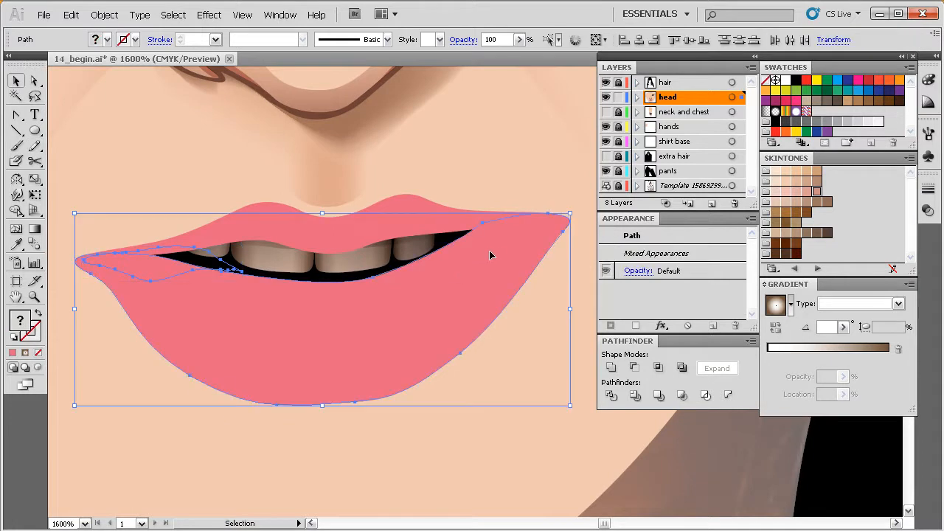
left_click(509, 245, "shift")
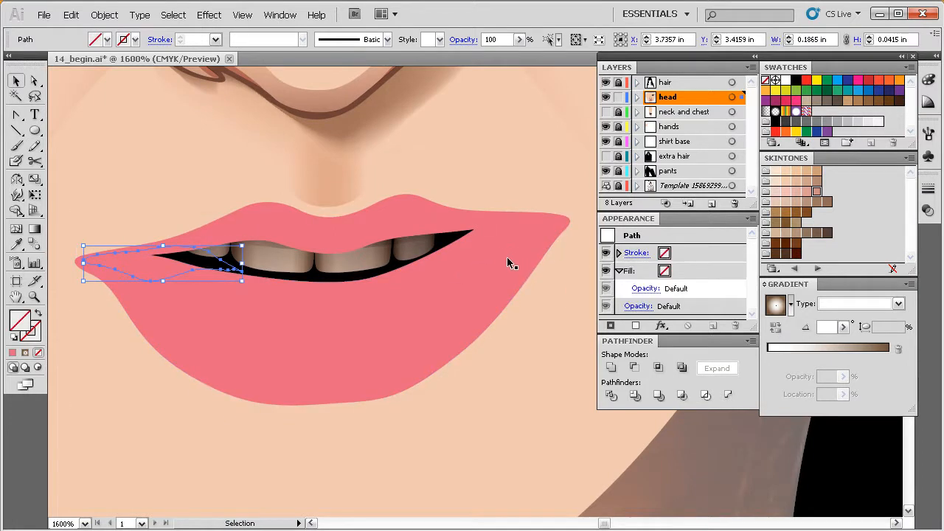
key("ctrl+y")
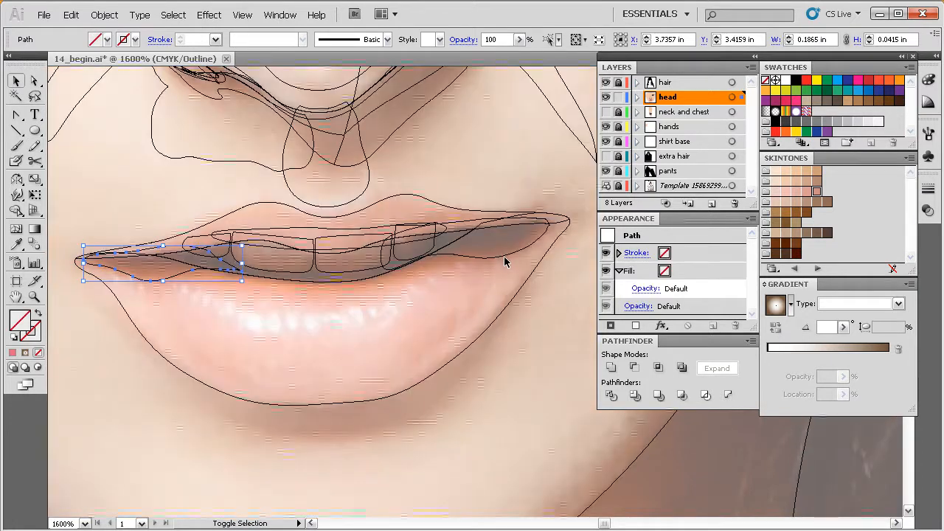
left_click(530, 254, "shift")
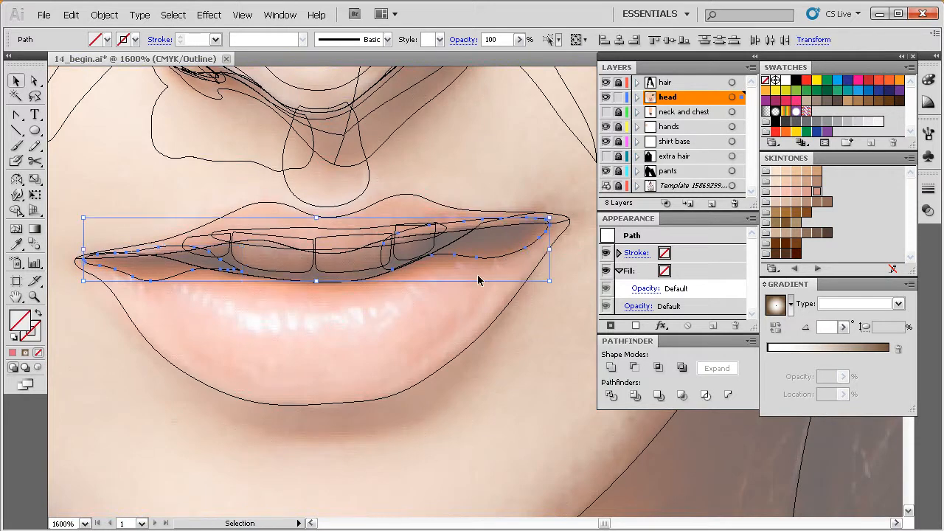
key("ctrl+y")
key("space")
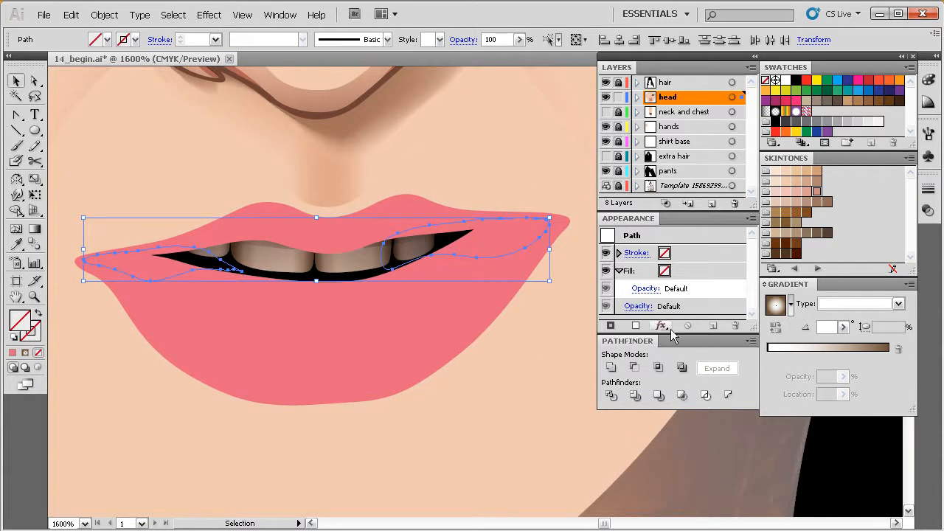
Fill both shadow shapes with a radial gradient and colour its starting stop with a pinkish skin tone.
left_click(841, 305)
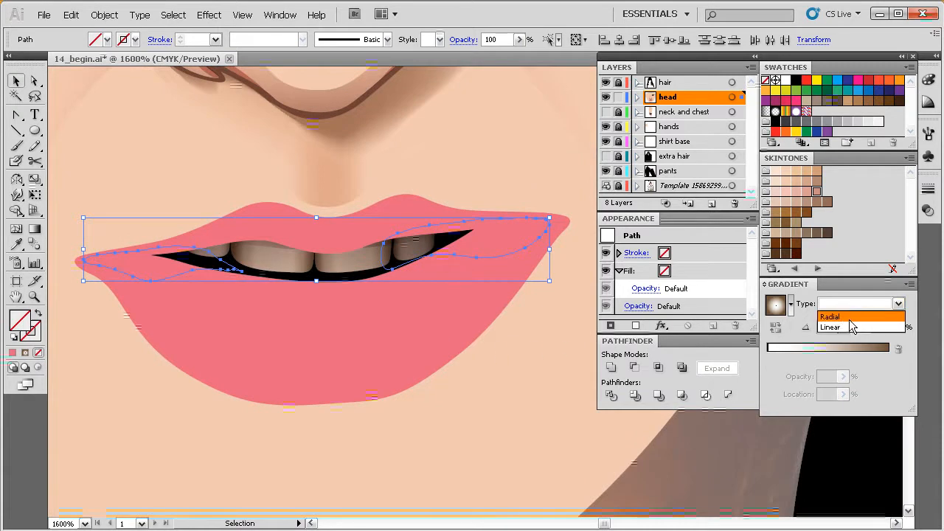
left_click(850, 325)
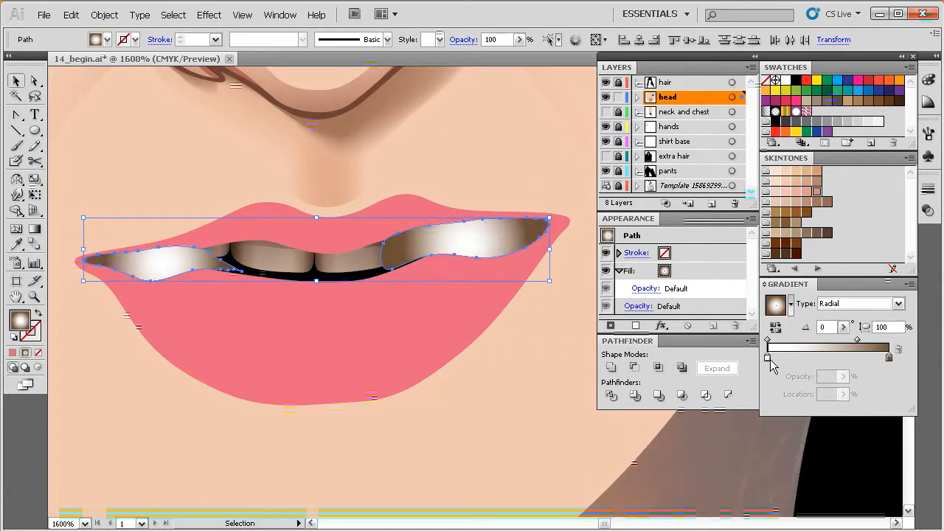
mouse_move(768, 361)
left_mouse_down()
mouse_move(812, 301)
mouse_move(828, 221)
mouse_move(806, 199)
mouse_move(814, 234)
mouse_move(772, 366)
mouse_move(769, 359)
left_mouse_up()
Recolour the gradient's brown end stop to a more saturated dark red using HSB values.
left_click(890, 359)
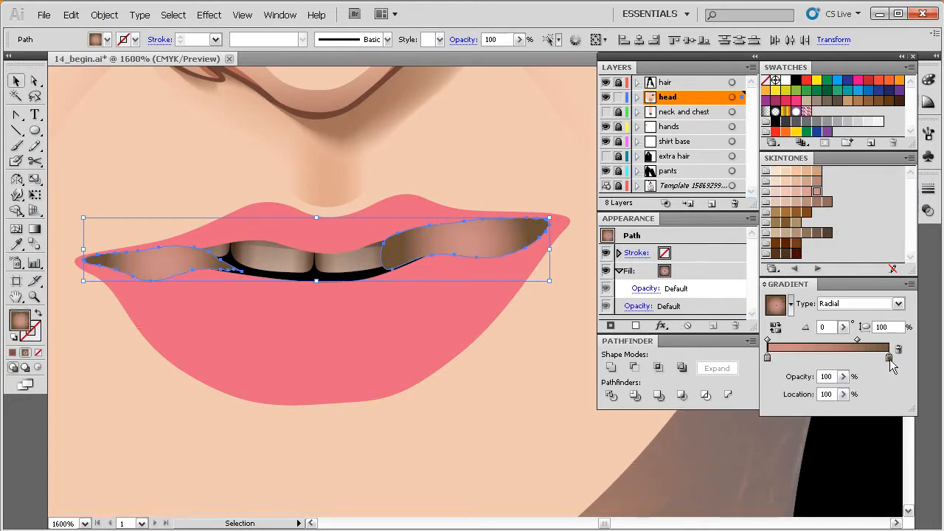
double_click(890, 360)
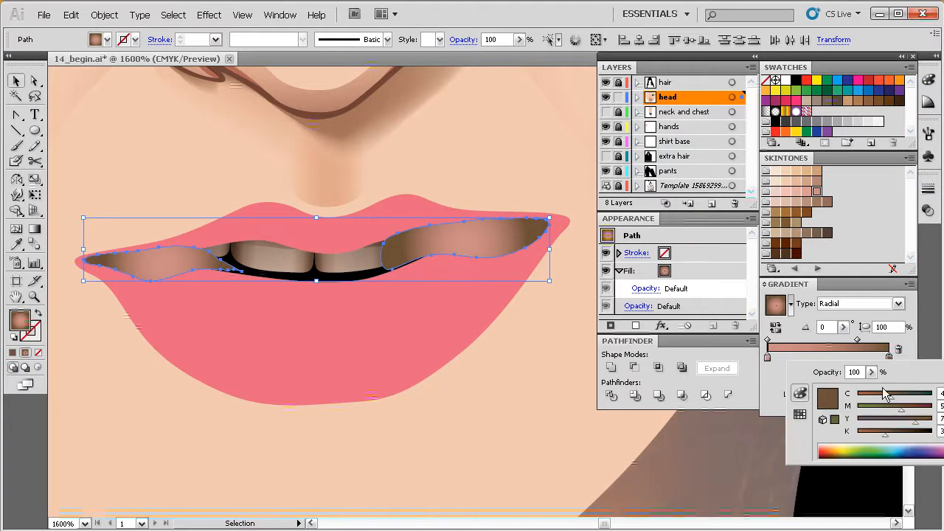
left_click(865, 453, "shift")
left_click(866, 453, "shift")
left_click(865, 453, "shift")
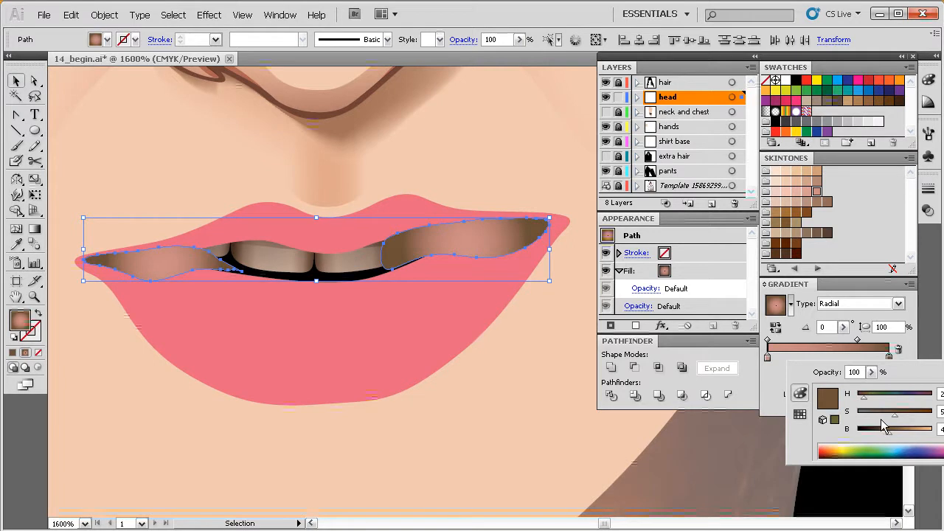
left_click_drag(865, 398, 927, 405)
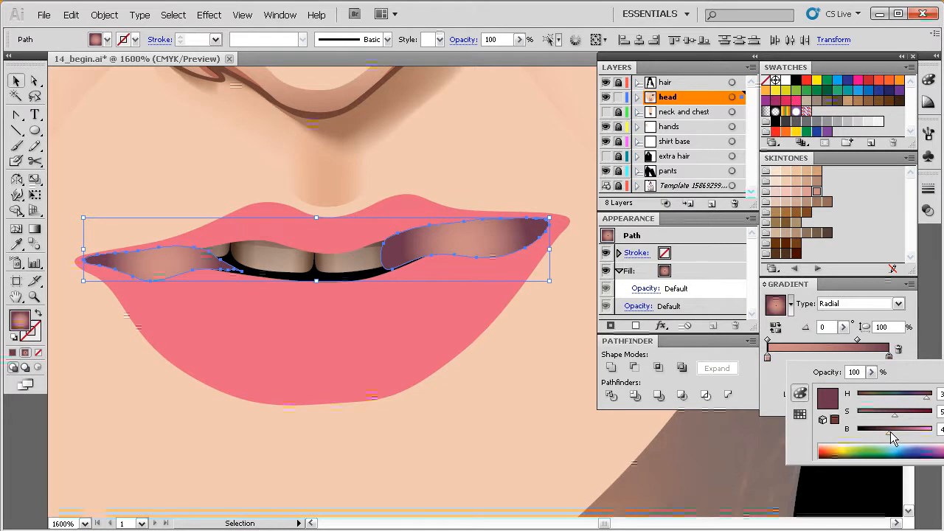
left_click_drag(895, 416, 906, 416)
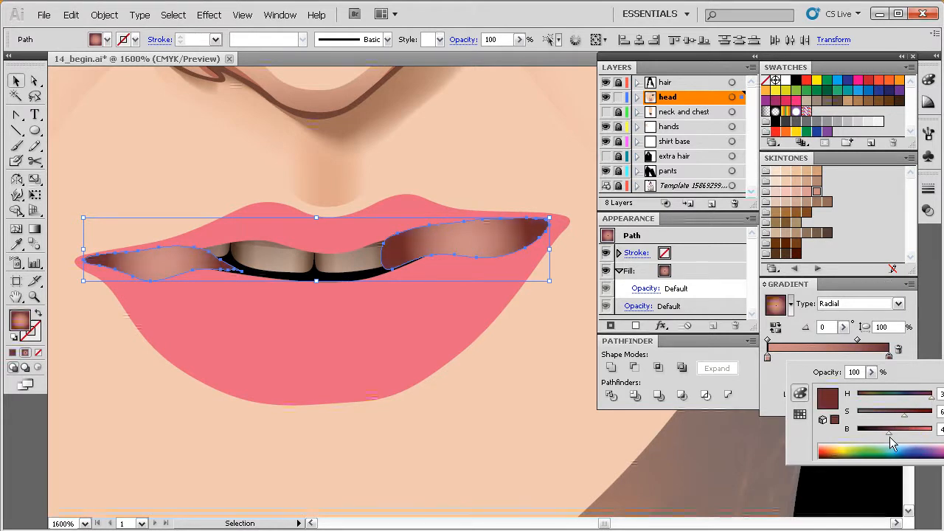
Set the opacity of the gradient's pinkish starting stop to 0%.
left_click(771, 369)
double_click(768, 359)
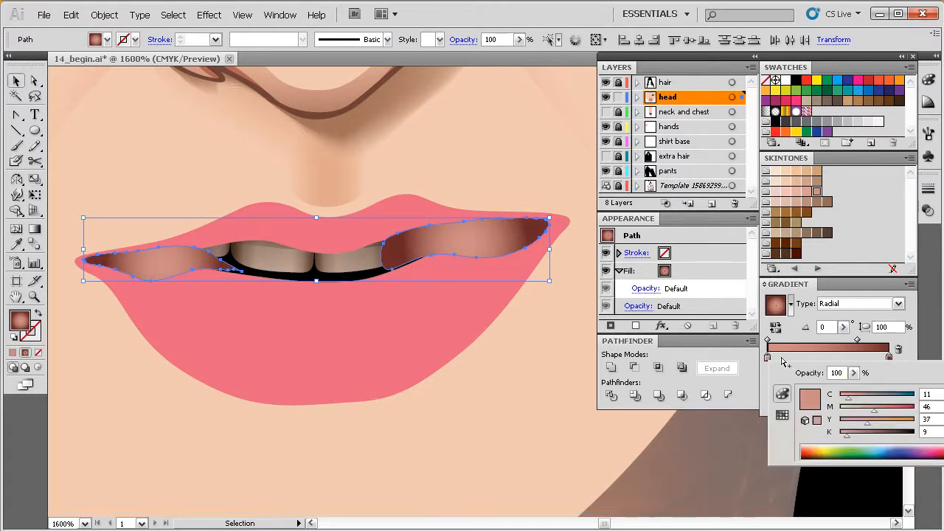
left_click(769, 359)
left_click(843, 377)
left_click_drag(841, 394, 756, 394)
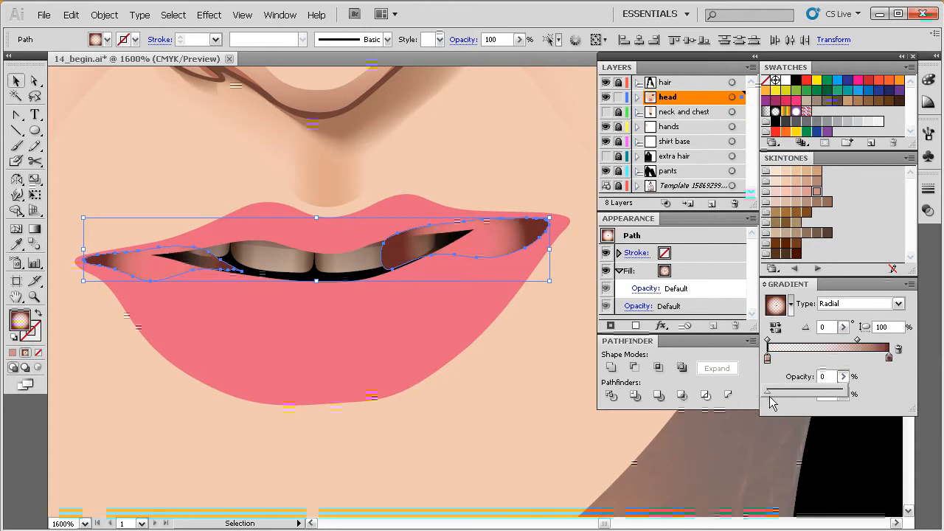
left_click(490, 263)
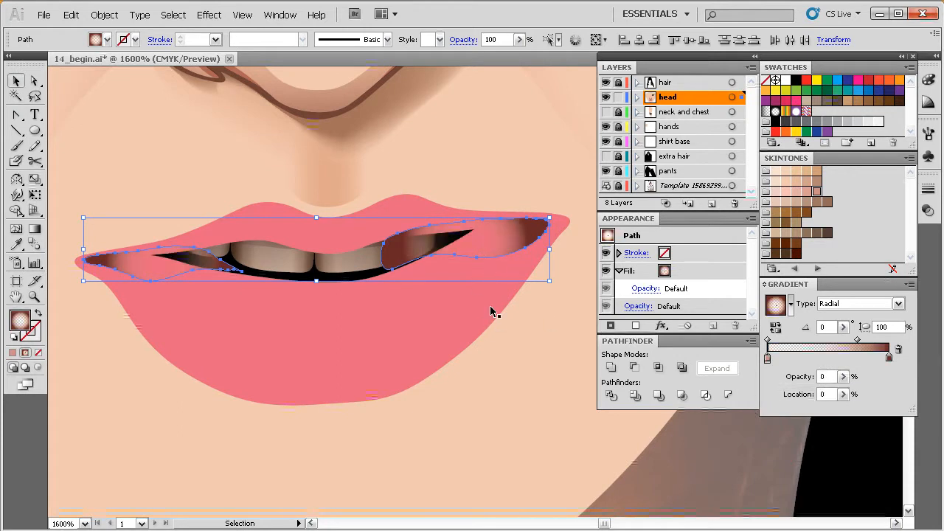
Reverse the radial gradient and move its midpoint to 78.7% so the dark red spreads further outward.
key("g")
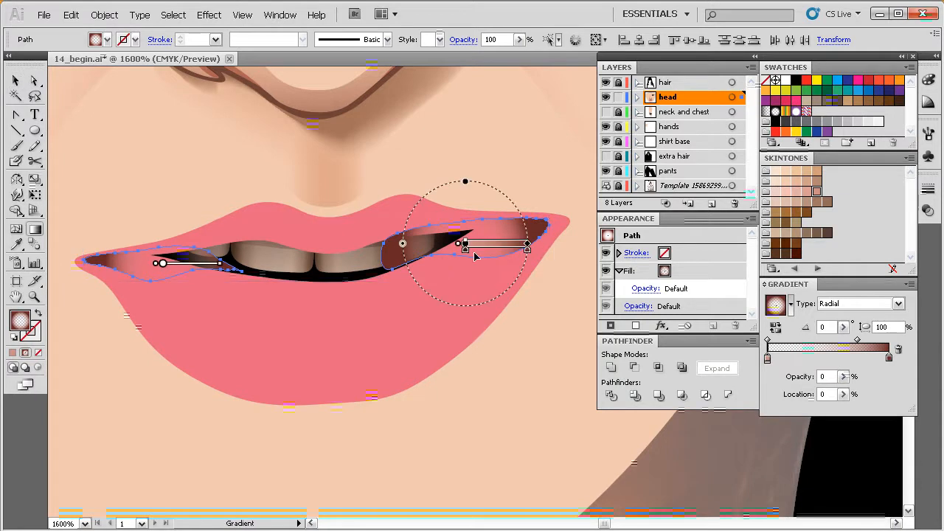
mouse_move(475, 251)
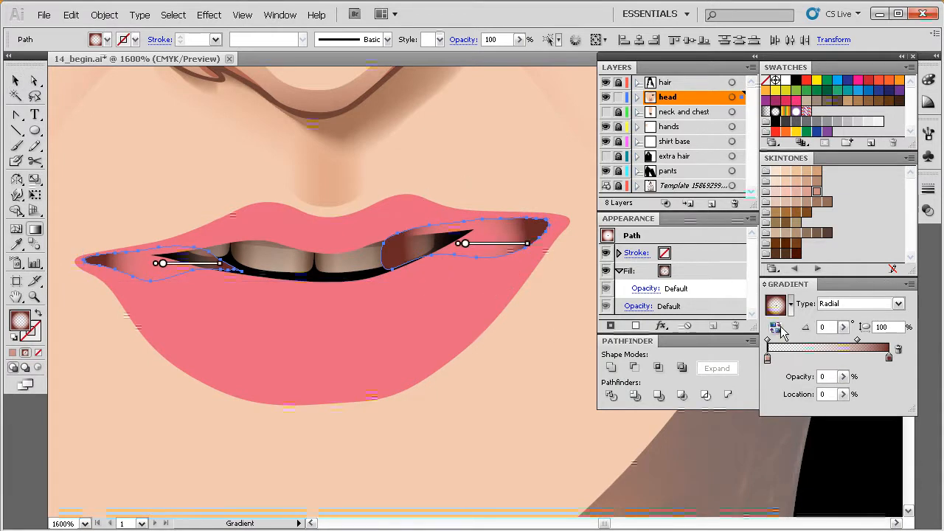
left_click(776, 328)
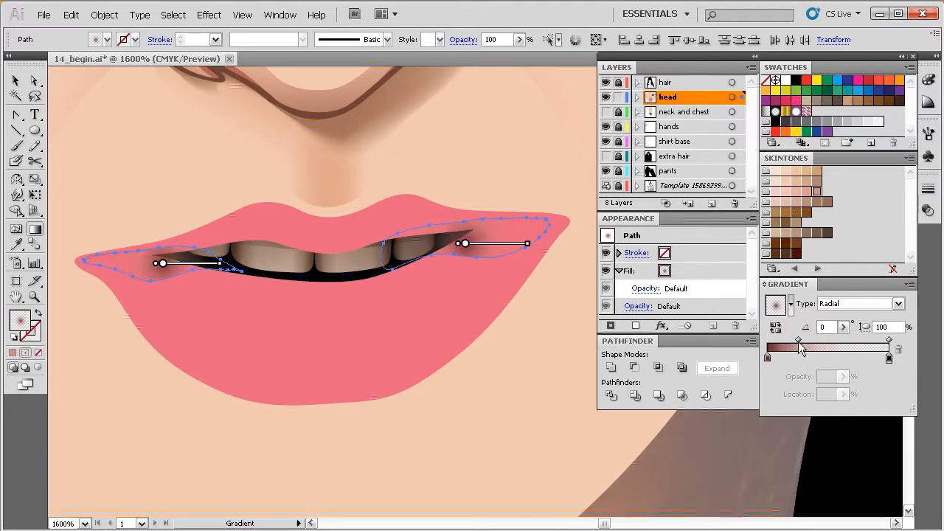
left_click_drag(802, 347, 835, 350)
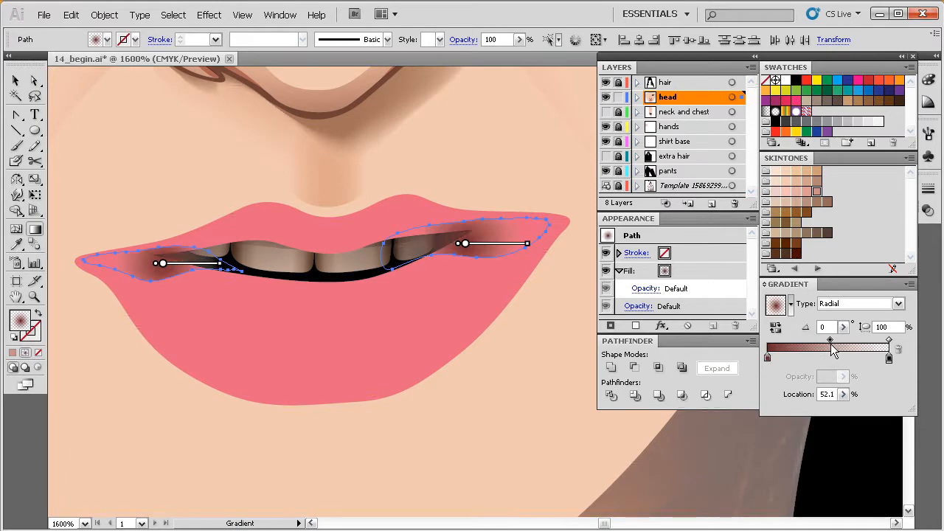
left_click_drag(832, 343, 865, 347)
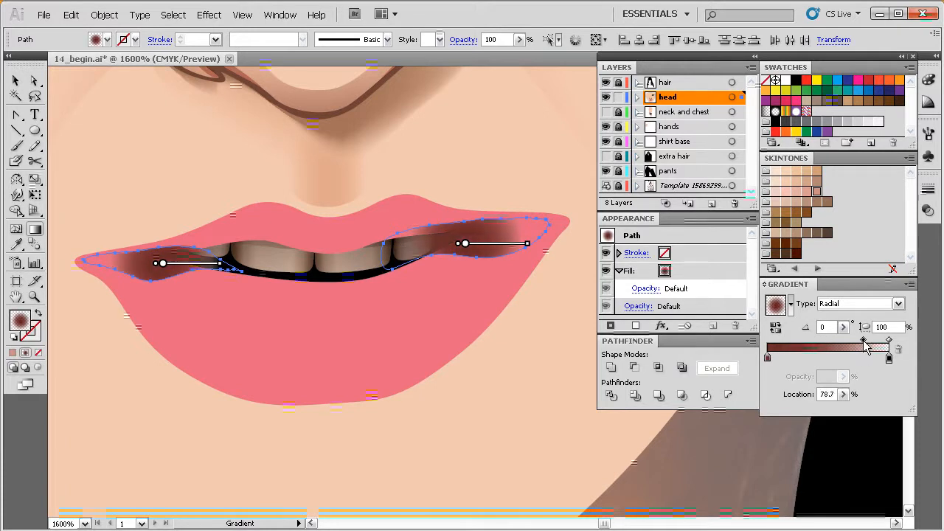
Reposition the radial gradient's centre on the right corner shape and widen it beyond the lip corner.
mouse_move(466, 247)
left_click_drag(466, 247, 482, 230)
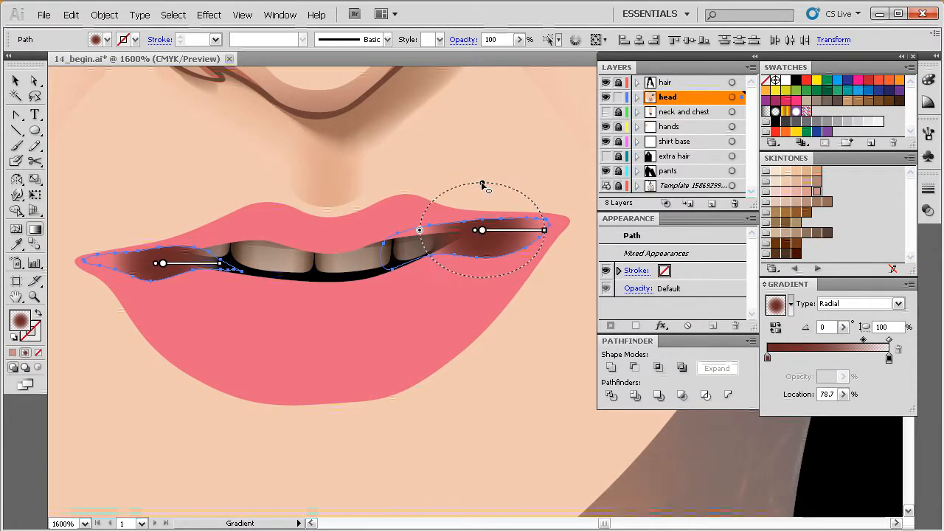
left_click_drag(545, 231, 583, 231)
left_click_drag(482, 231, 476, 238)
mouse_move(516, 209)
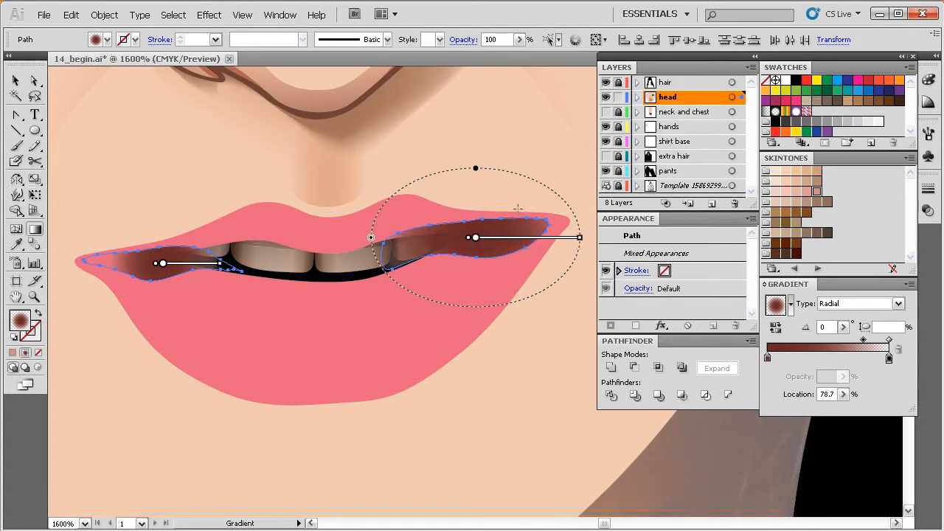
Set both shadow shapes' blending mode to Multiply and nudge the right shape's gradient centre slightly.
left_click(463, 40)
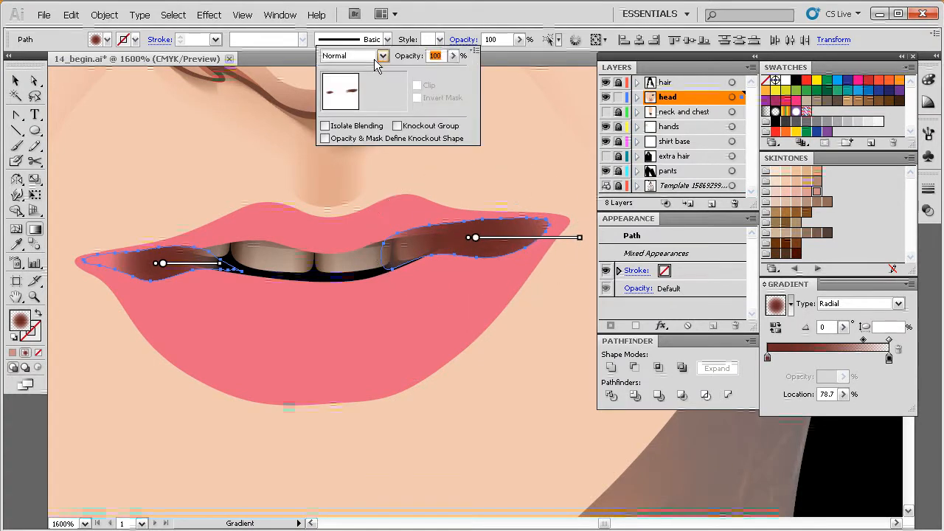
left_click(382, 57)
left_click(356, 89)
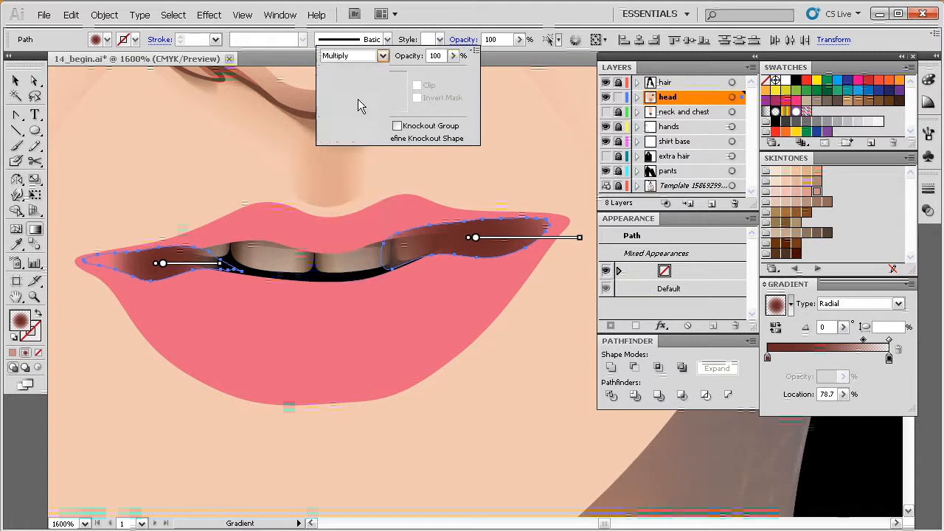
left_click(476, 238)
left_click_drag(474, 239, 472, 238)
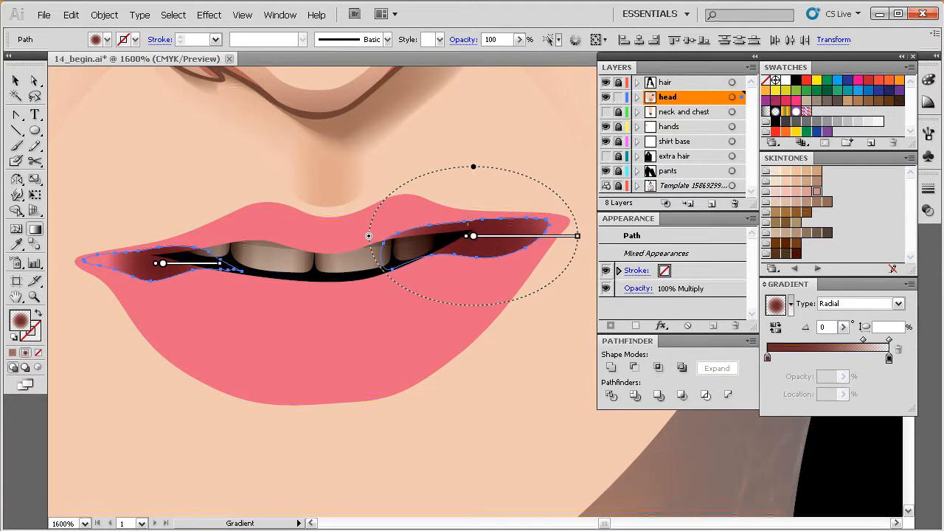
Change the gradient type of both shadow shapes to Linear.
left_click(844, 303)
left_click(842, 316)
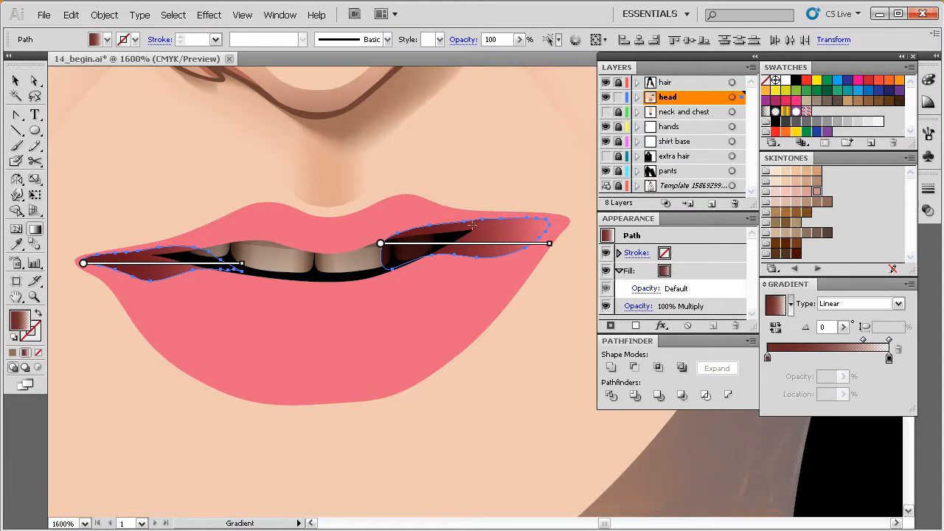
Redraw the linear gradients on both mouth-corner shadow shapes so they run from top to bottom.
left_click_drag(473, 225, 473, 256)
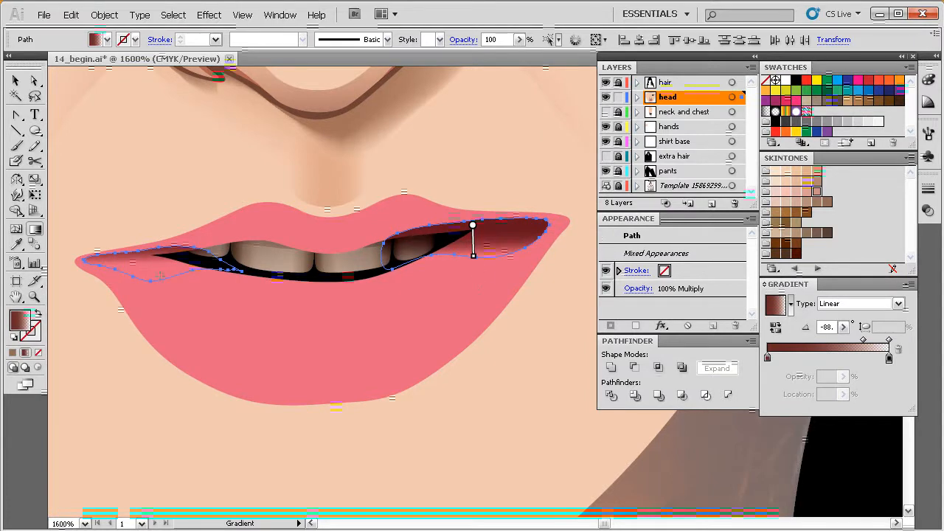
left_click(288, 304, "ctrl")
left_click(173, 259, "ctrl")
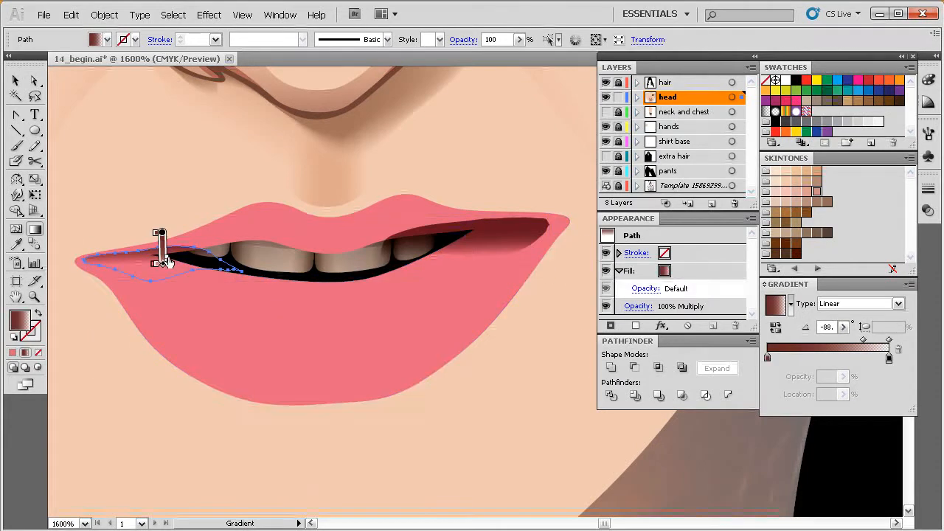
left_click_drag(163, 235, 163, 279)
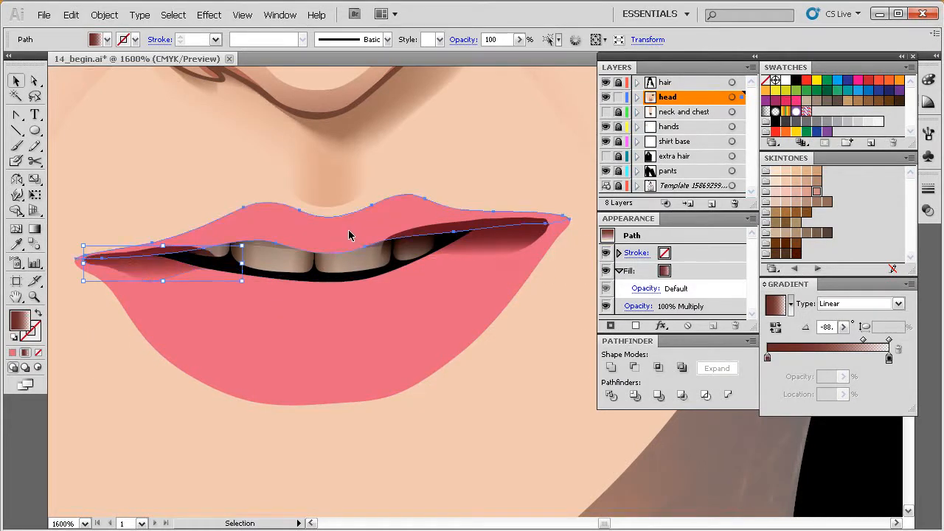
Bring the upper lip shape to the front so it overlaps the upper edges of both corner shadows.
left_click(369, 236, "ctrl")
key("ctrl+shift+bracketright")
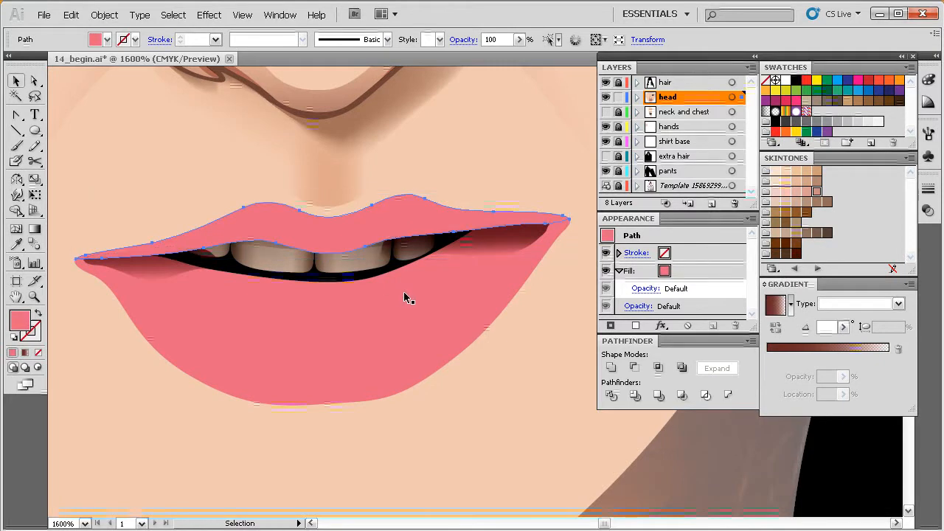
left_click(508, 242)
left_click_drag(467, 293, 458, 293)
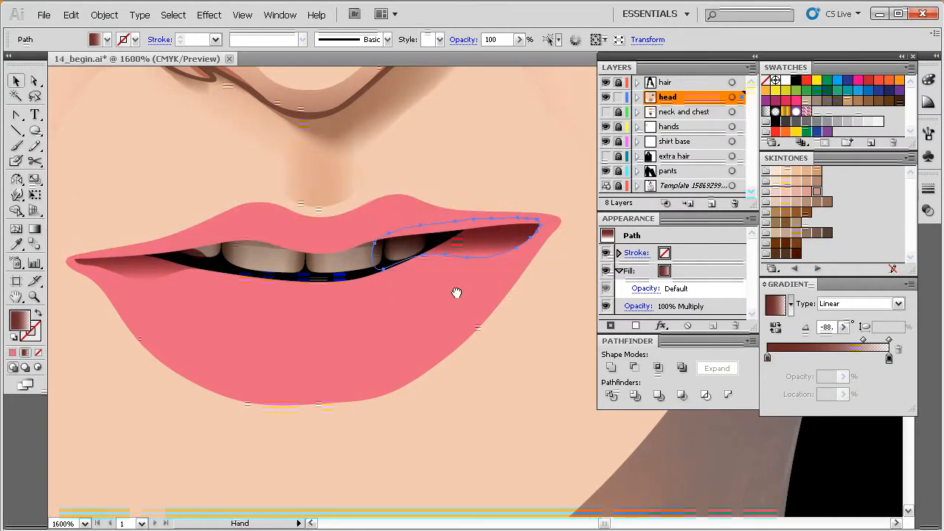
left_click_drag(322, 306, 331, 307)
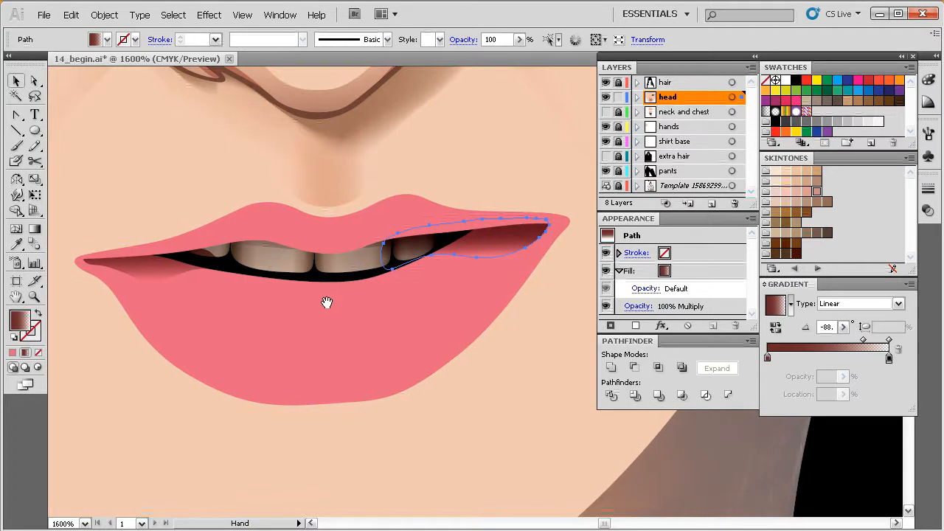
Pull the inner anchor point of the right corner shadow outward toward the right lip corner, shortening its end over the teeth.
left_click(152, 268)
left_click(497, 242)
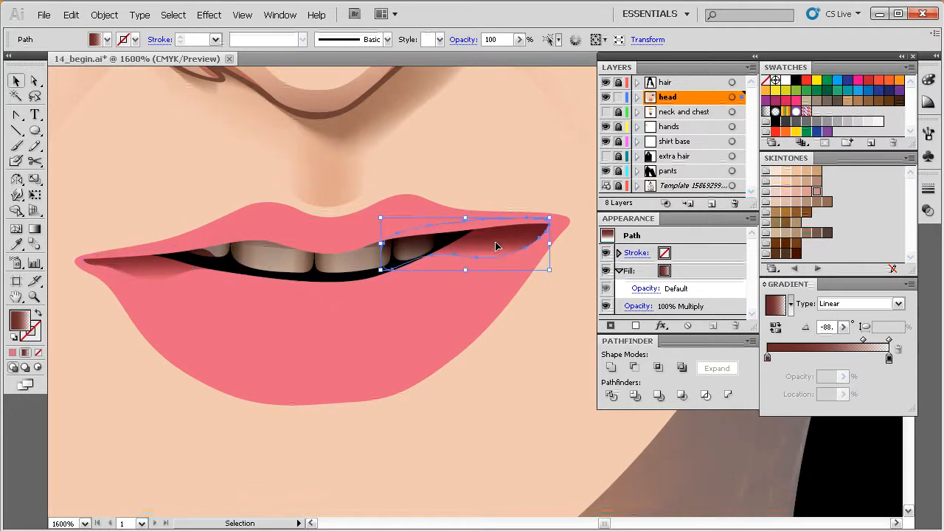
key("a")
left_click(386, 251)
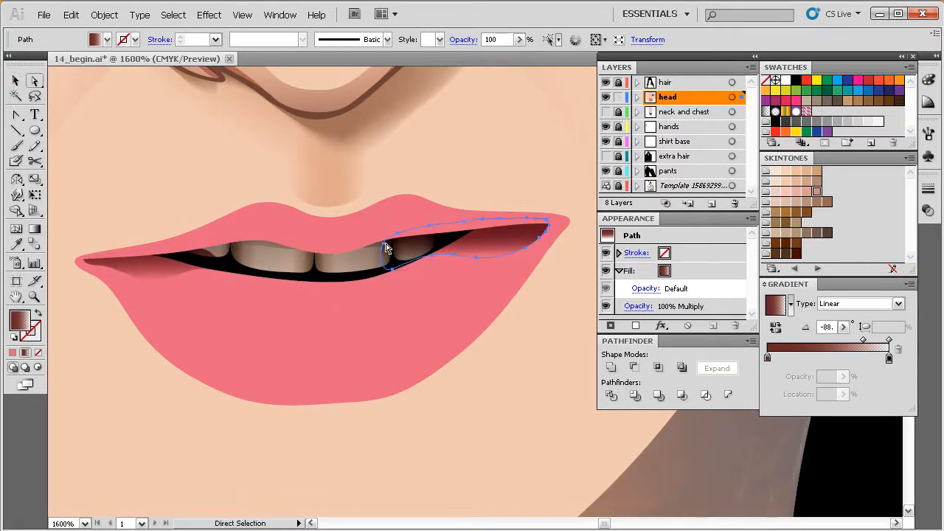
left_click_drag(386, 251, 422, 255)
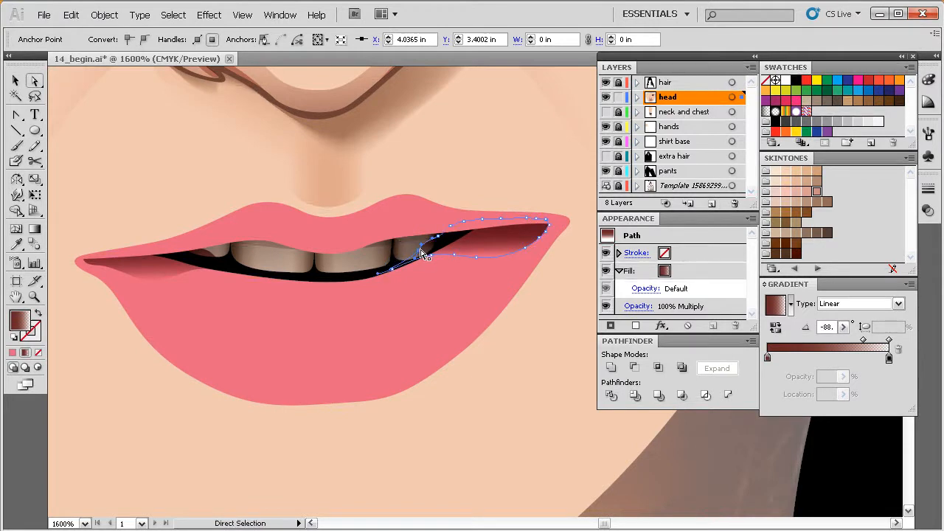
Lengthen the right corner shadow's gradient to an angle of about -94° and set its midpoint to 54.5%.
key("g")
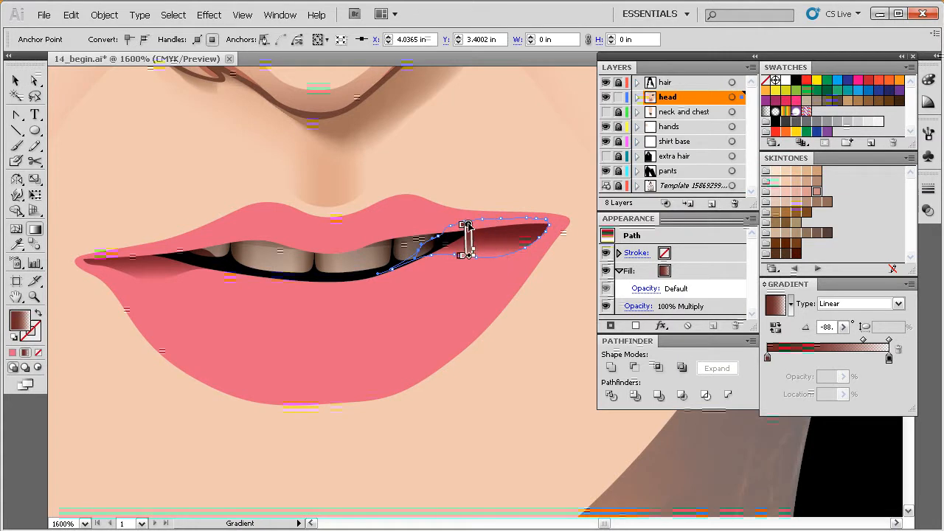
mouse_move(469, 258)
left_mouse_down()
mouse_move(461, 254)
mouse_move(467, 262)
left_mouse_up()
left_click_drag(476, 227, 482, 208)
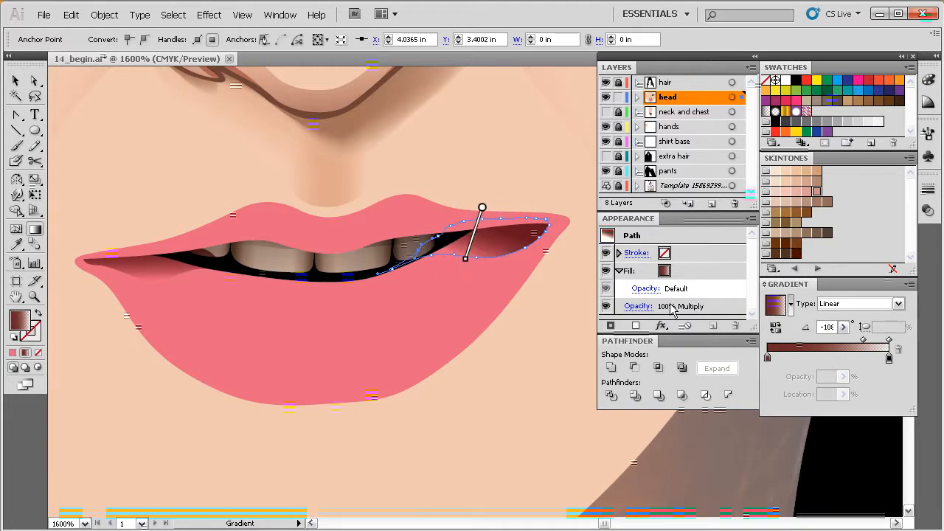
left_click_drag(863, 340, 832, 341)
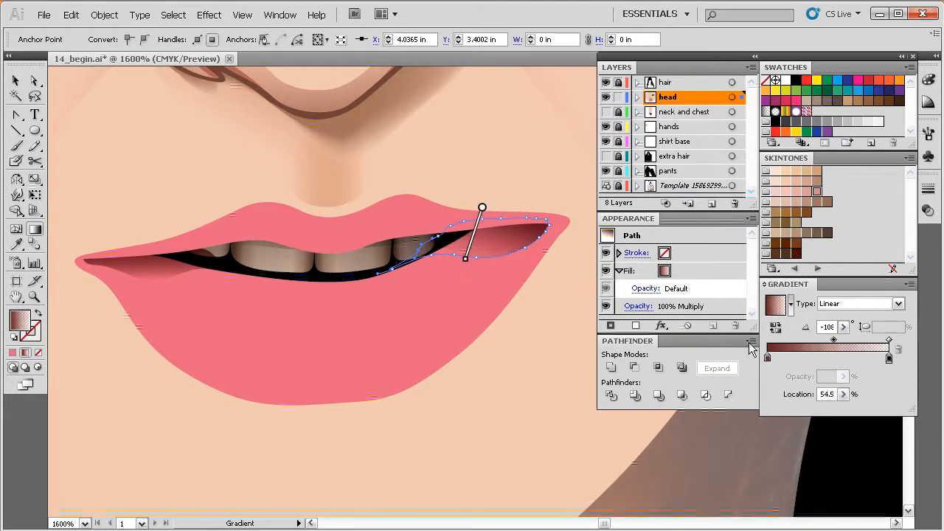
left_click_drag(466, 258, 466, 281)
left_click_drag(483, 207, 472, 207)
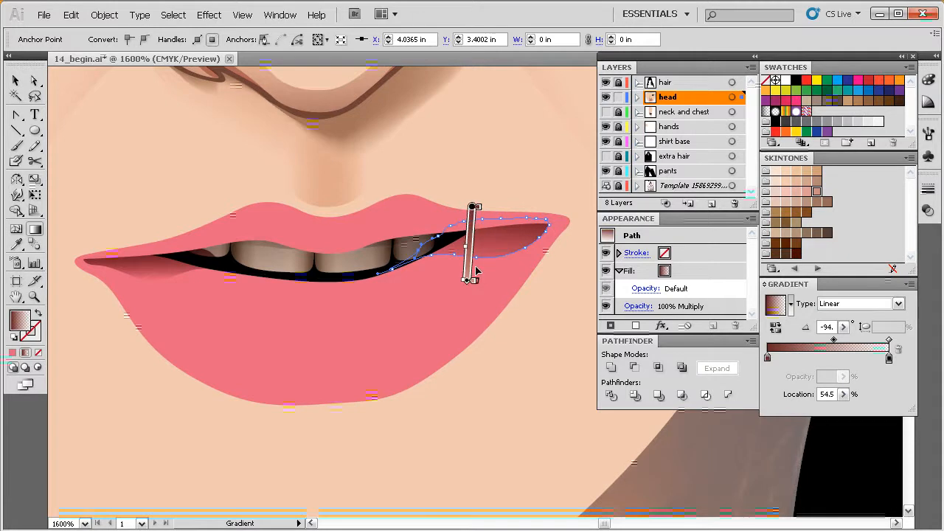
key("ctrl+shift+a")
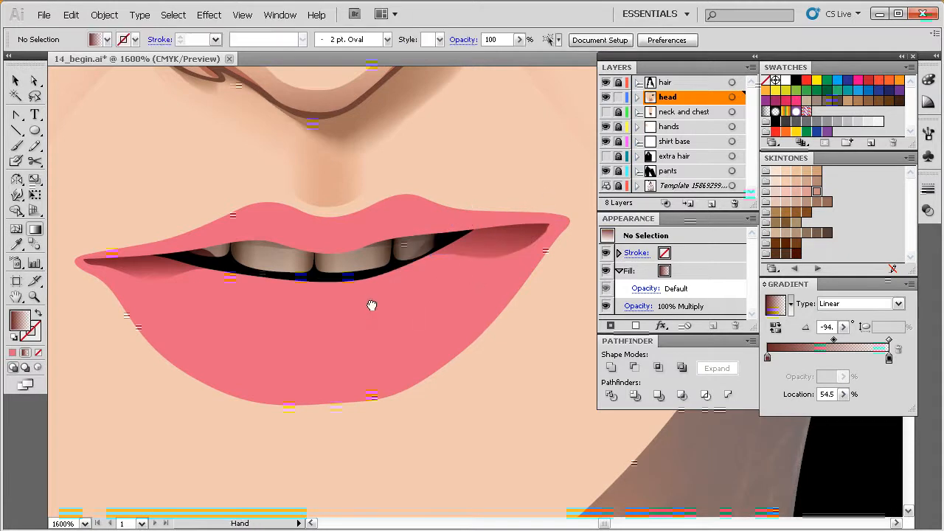
Lengthen the left corner shadow's gradient beyond the shape and tilt it to about -82°.
left_click_drag(366, 304, 383, 304)
left_click(183, 268, "ctrl")
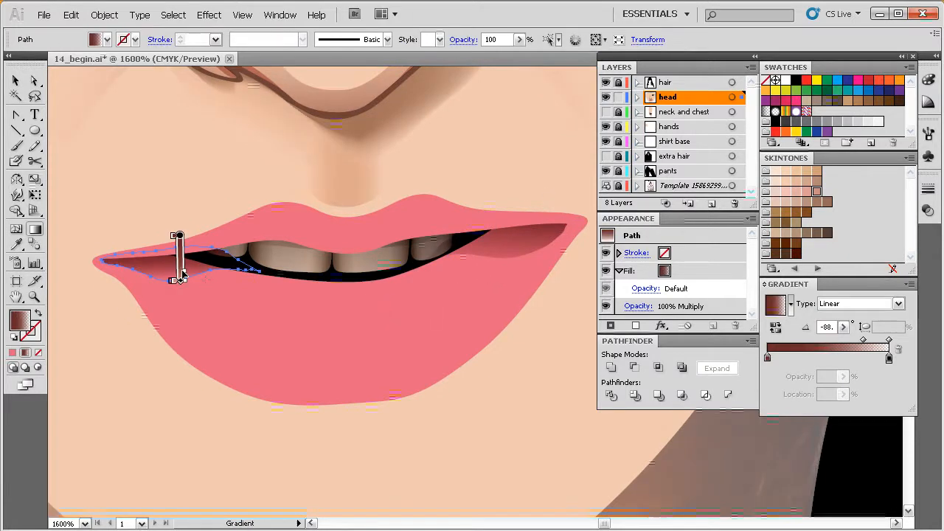
left_click_drag(181, 285, 193, 302)
left_click_drag(175, 237, 172, 224)
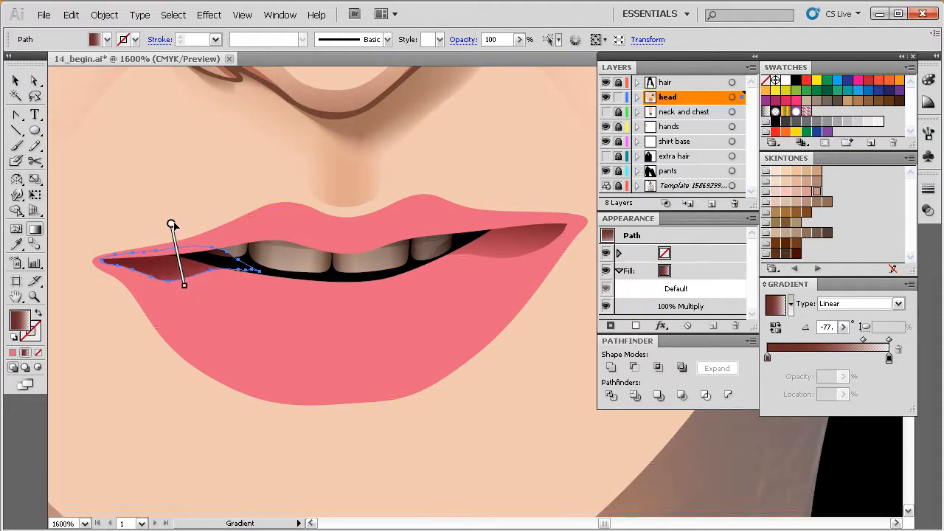
left_click_drag(187, 288, 183, 287)
Move the left corner shadow's inner anchor point outward toward the left lip corner and deselect the shape.
key("a")
left_click(223, 255)
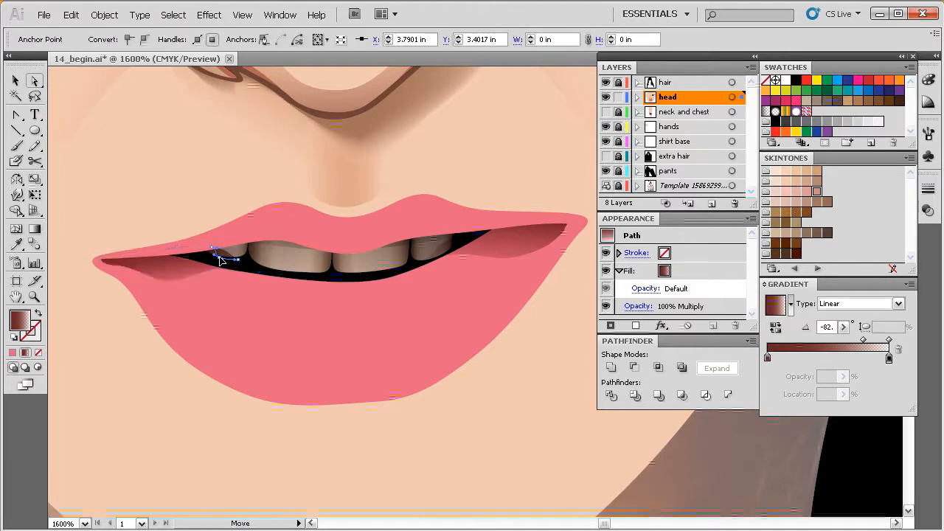
left_click_drag(220, 259, 203, 252)
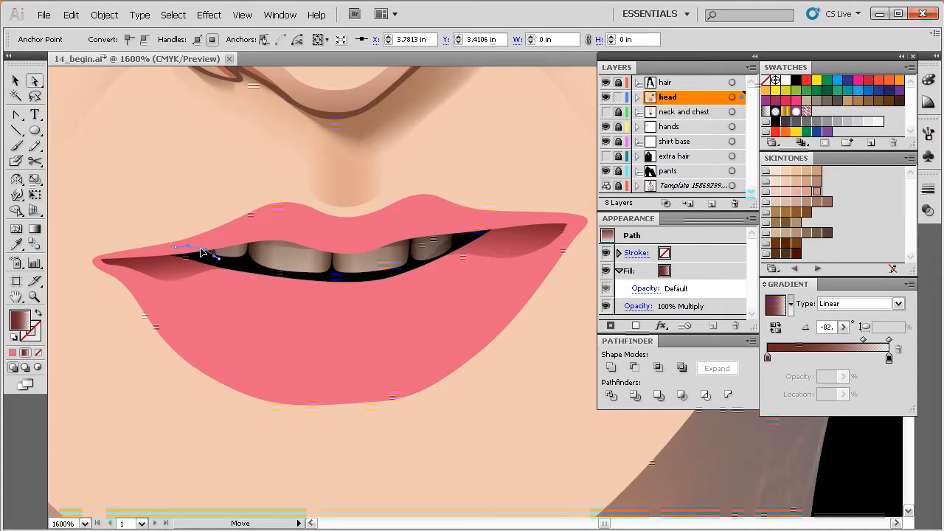
left_click(446, 198)
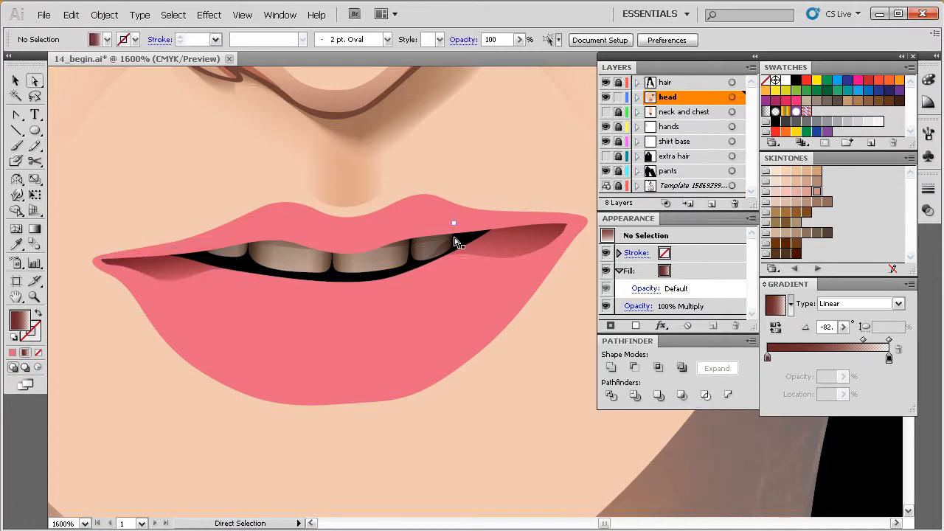
Examine the lips from farther out and in Outline view, temporarily deleting the mouth paths to study the shading of the template photo.
left_click(438, 314, "ctrl+alt")
left_click(439, 316, "ctrl+alt")
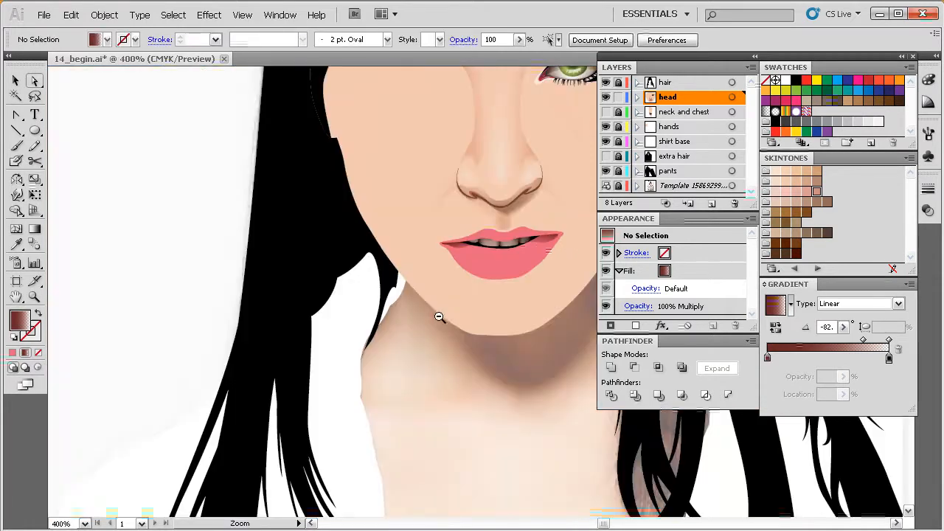
left_click_drag(473, 305, 423, 316)
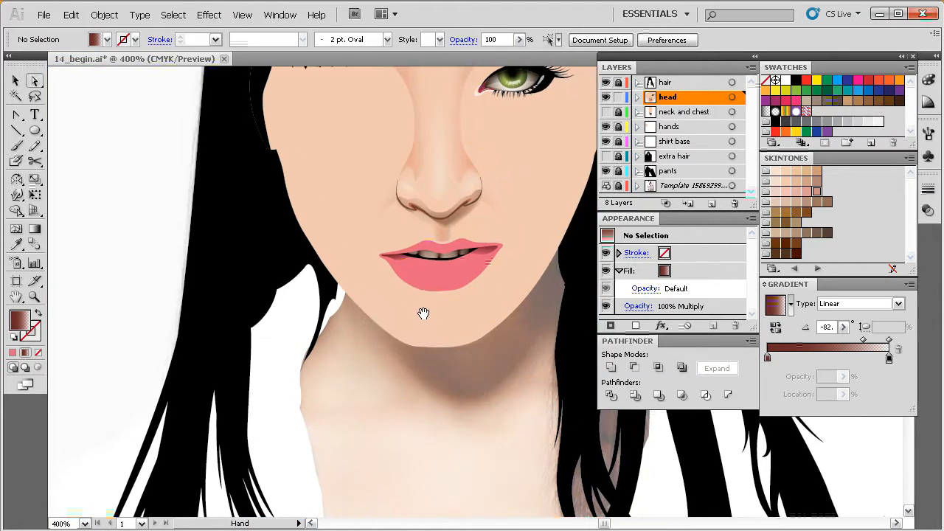
left_click_drag(546, 191, 352, 303)
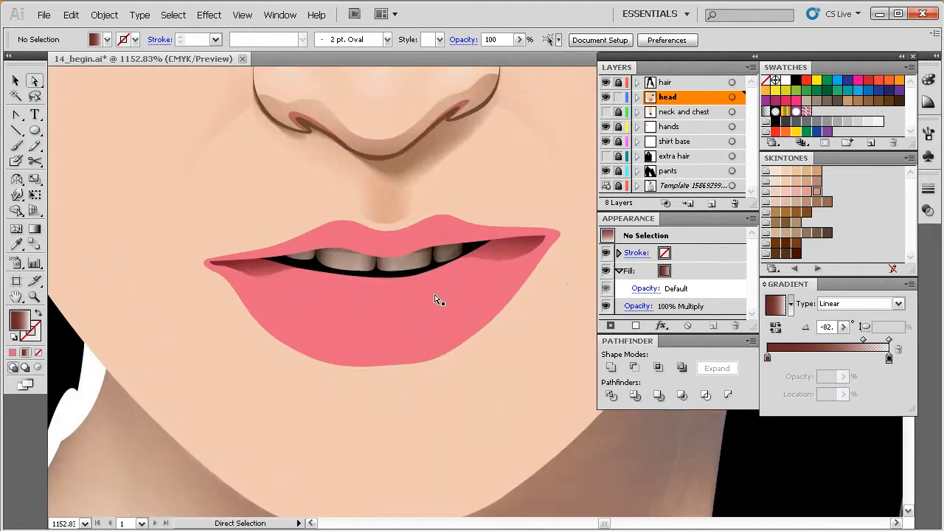
key("ctrl+y")
left_click_drag(428, 290, 427, 307)
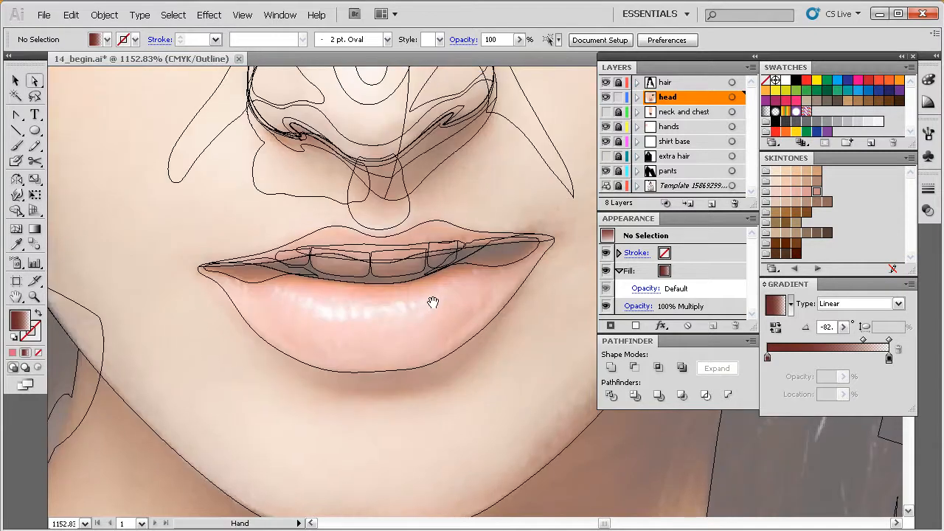
key("v")
left_click_drag(563, 237, 225, 359)
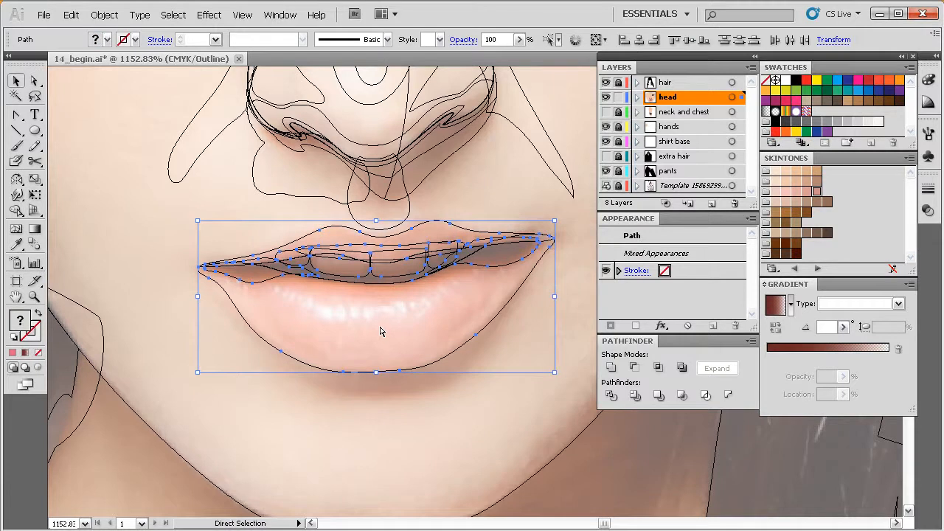
key("Delete")
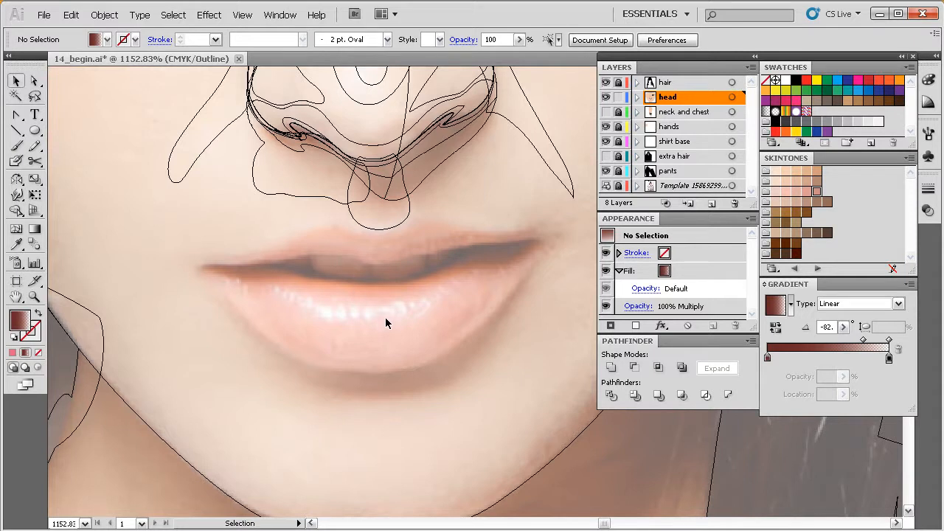
key("ctrl+z")
scroll(417, 310, "up", 1)
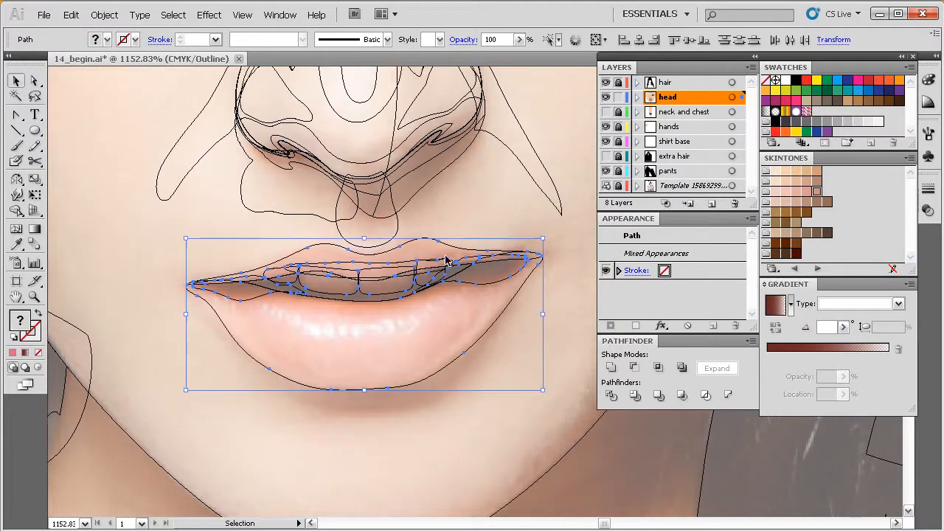
key("ctrl+y")
key("ctrl+shift+a")
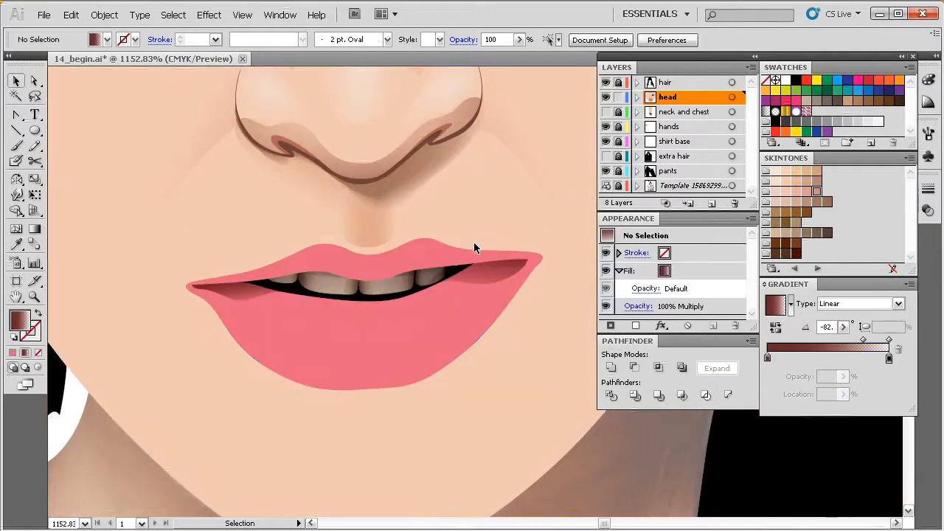
Draw a closed Pencil shape about 0.24 in wide and 0.04 in high along the upper lip's lower right edge and fill it brown.
left_click(444, 268)
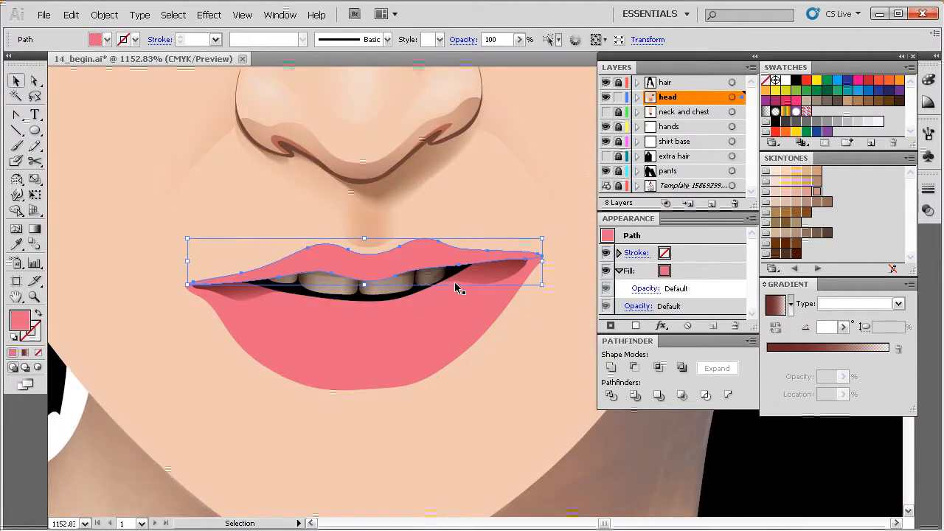
key("n")
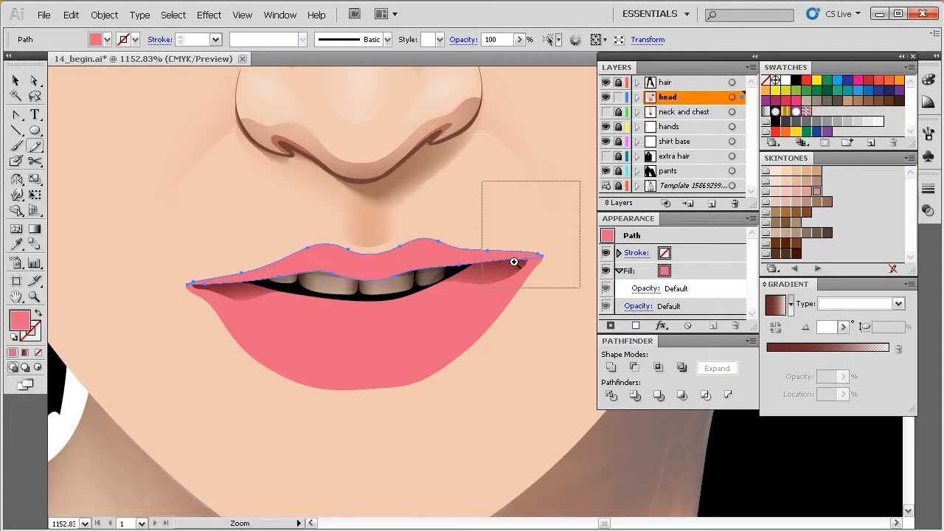
left_click_drag(565, 197, 317, 398)
left_click_drag(465, 327, 373, 331)
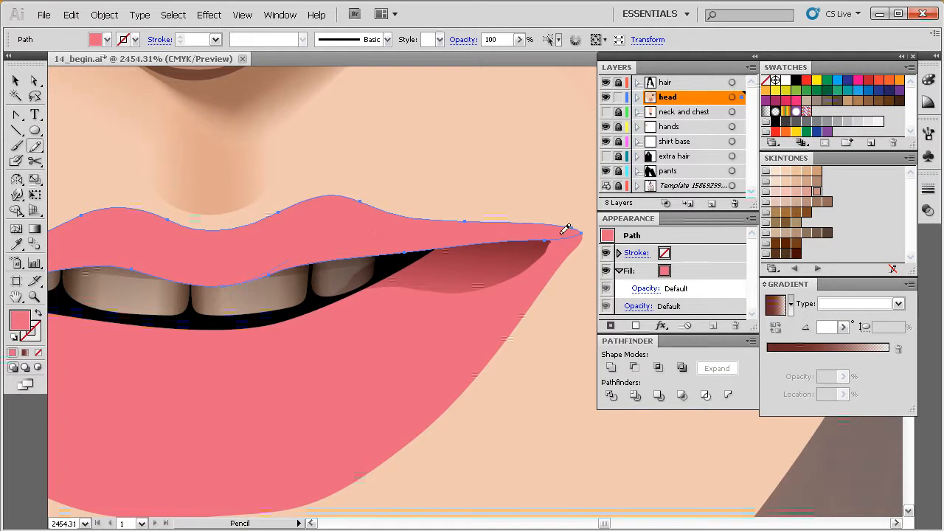
left_click_drag(418, 271, 253, 283)
left_click(501, 211, "ctrl")
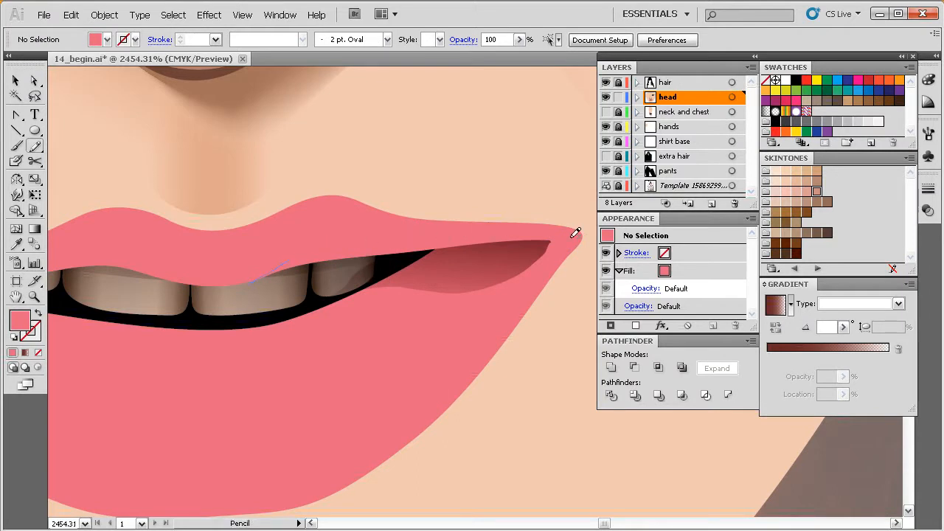
left_click(266, 286, "ctrl")
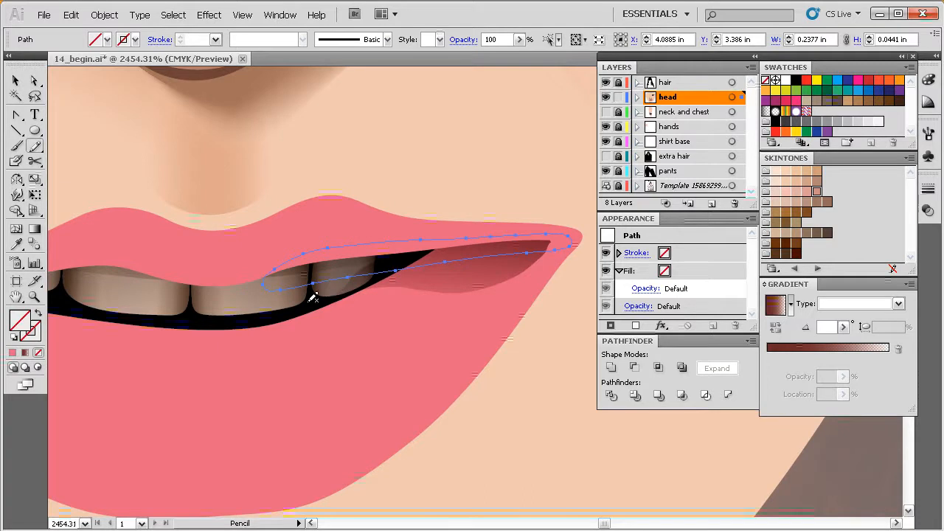
key("v")
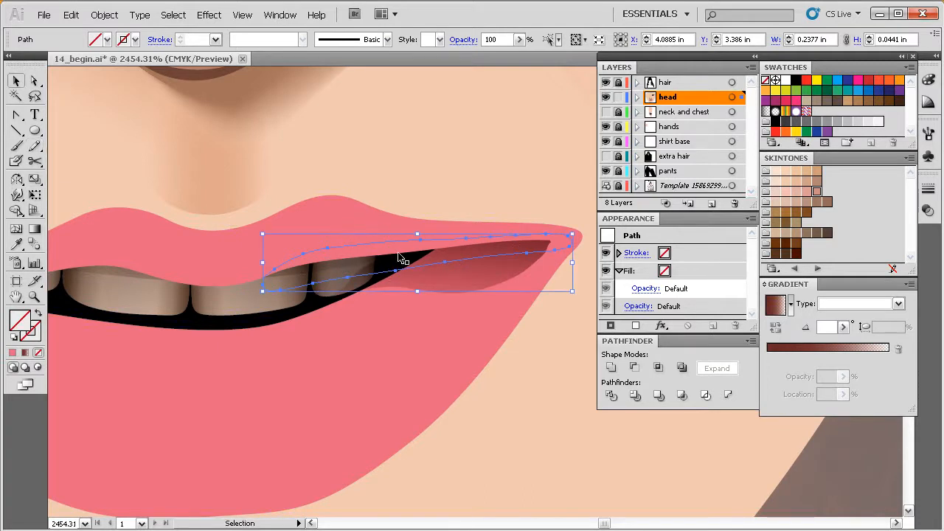
left_click(826, 204)
Trim the brown shape to the upper lip with Pathfinder Intersect and restore the pink upper lip shape directly behind it.
left_click(336, 217)
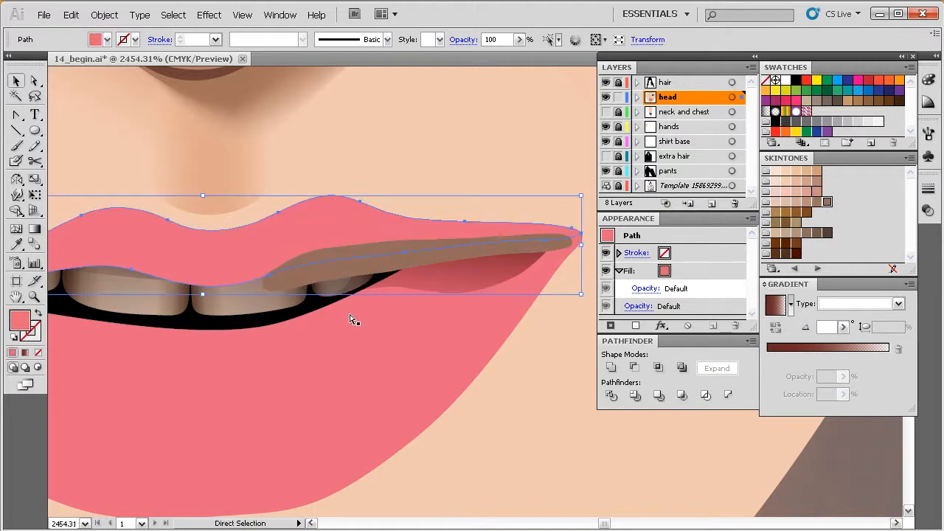
left_click(358, 253, "shift")
left_click(355, 249, "shift")
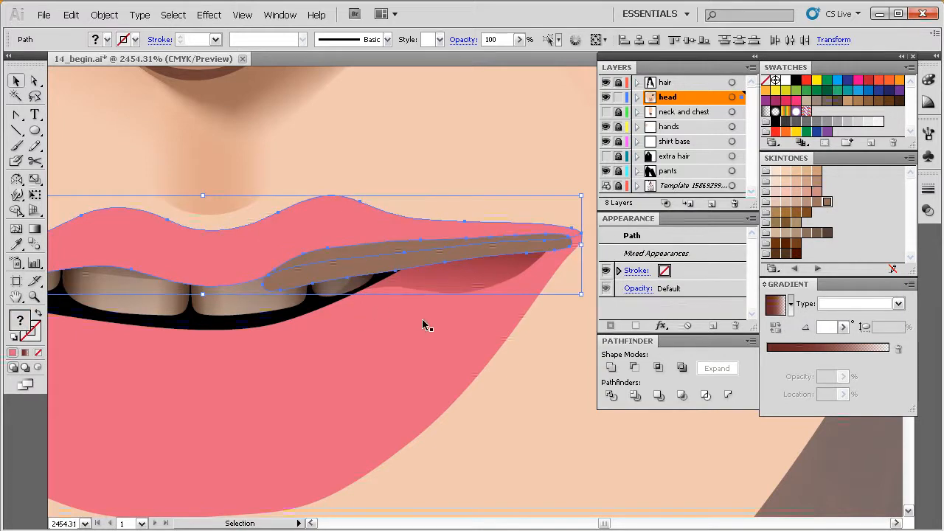
left_click(659, 368)
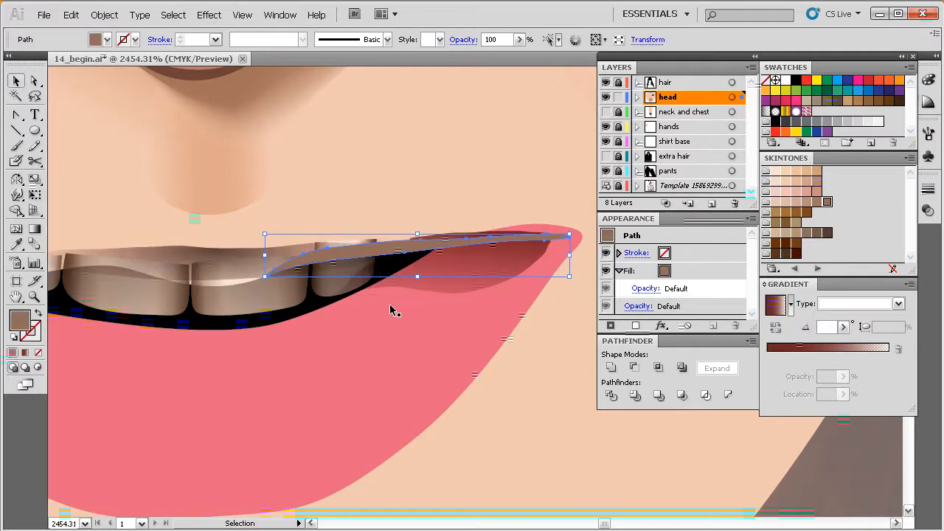
key("ctrl+z")
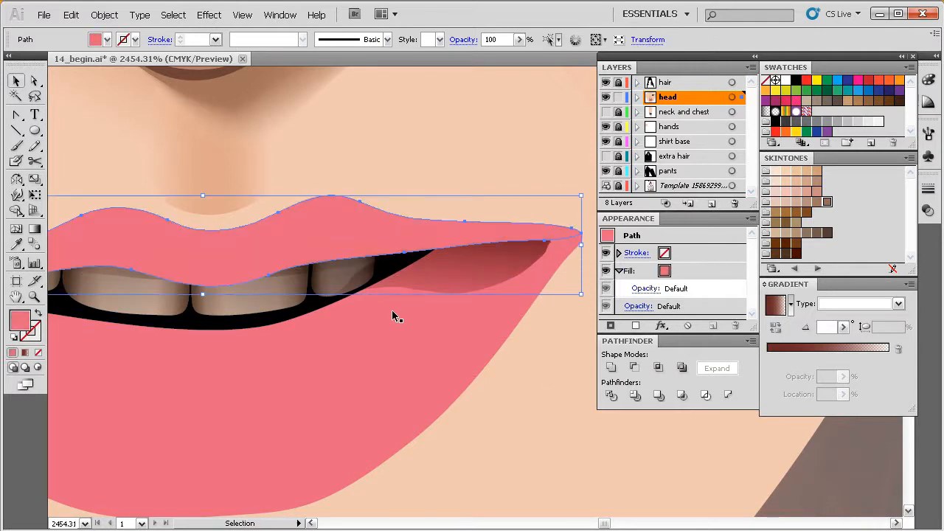
key("ctrl+bracketleft")
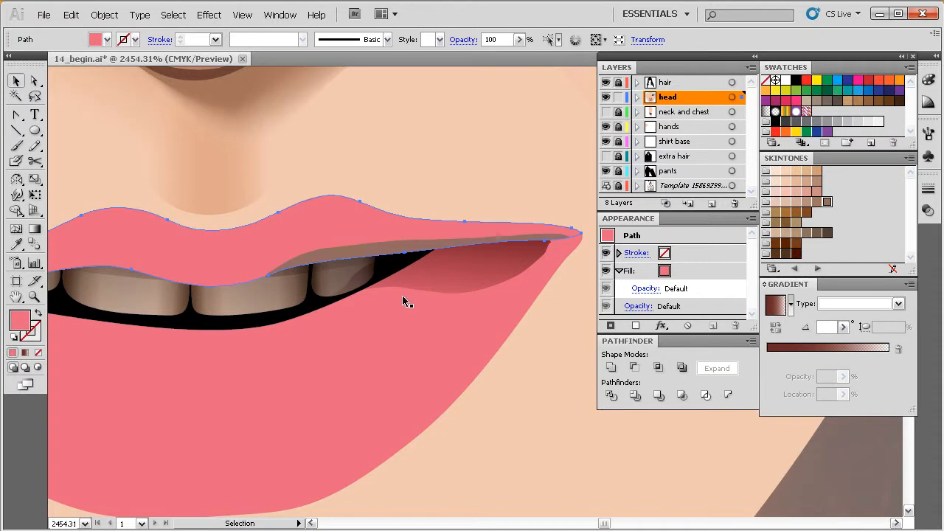
Apply the right corner shadow's gradient and 100% Multiply opacity to the trimmed brown shape with the Eyedropper.
left_click(391, 250)
key("space")
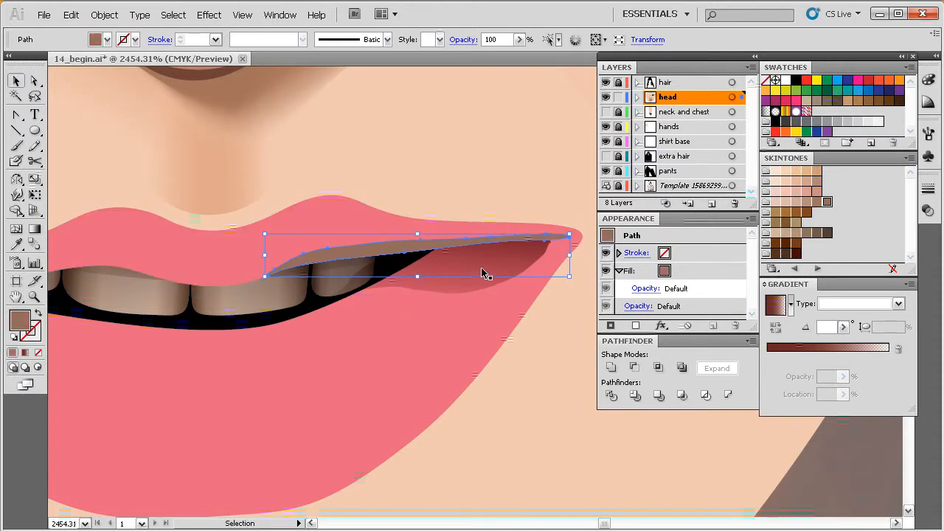
key("i")
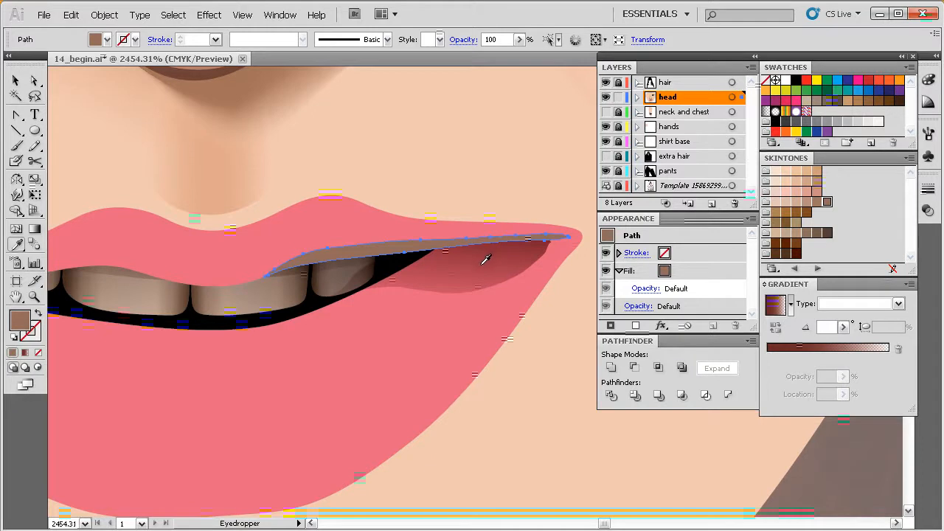
left_click(484, 263)
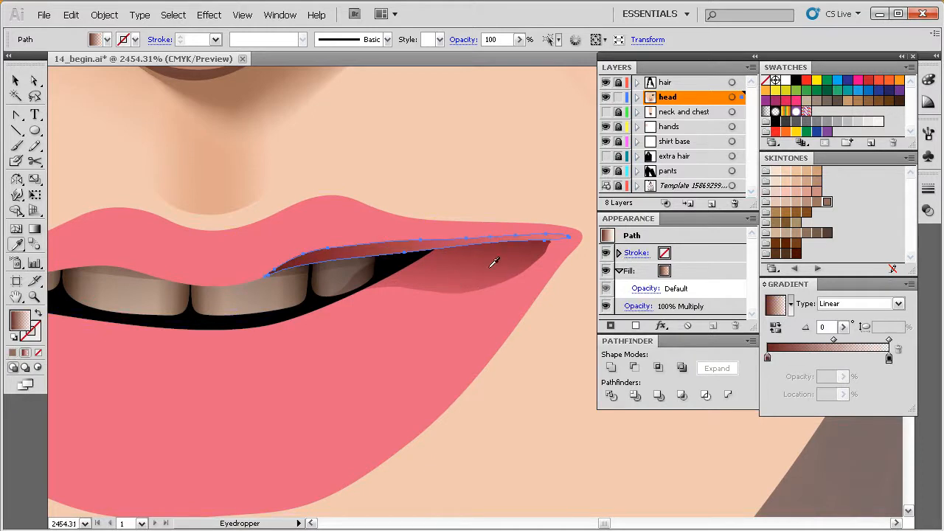
Run the right upper lip shadow's gradient upward from the mouth opening at about 92° and deselect the shape.
key("g")
mouse_move(403, 257)
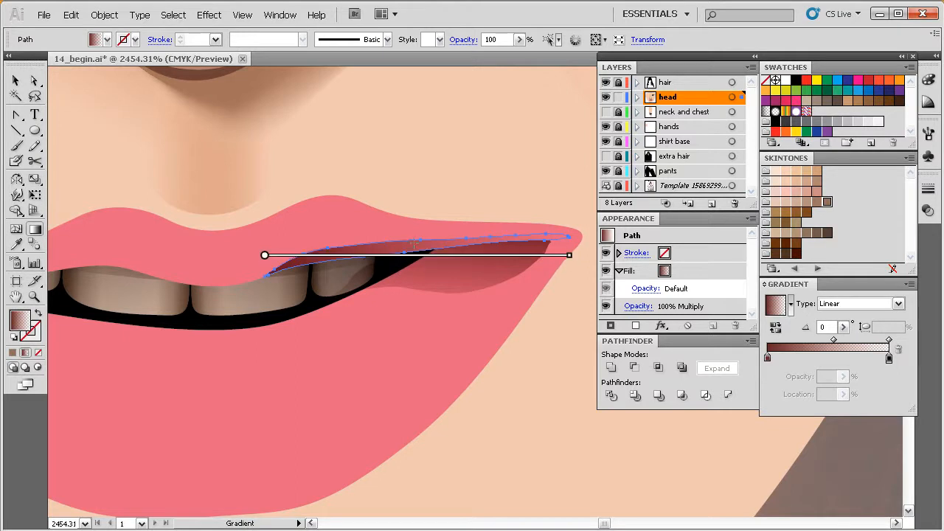
mouse_move(415, 239)
left_mouse_down()
mouse_move(418, 257)
mouse_move(418, 230)
mouse_move(417, 263)
left_mouse_up()
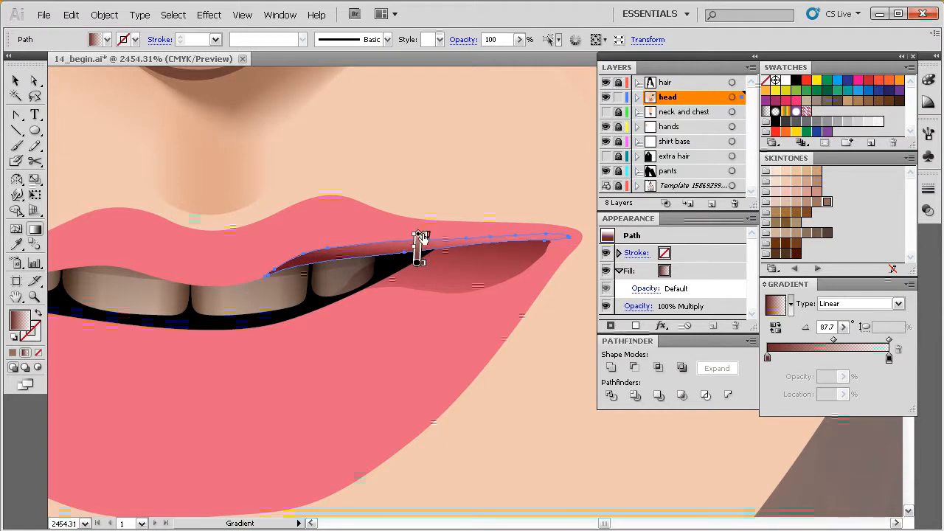
left_click_drag(419, 230, 416, 228)
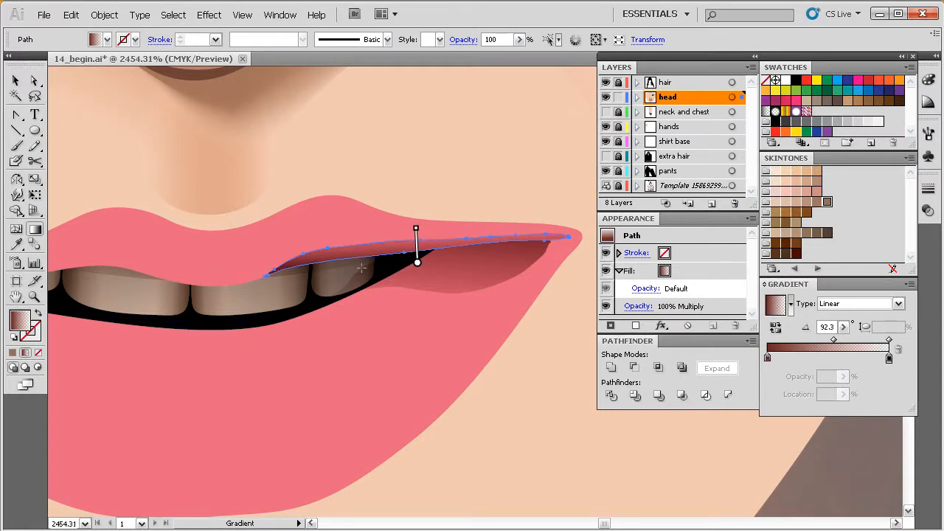
left_click(468, 190, "ctrl")
Draw a closed Pencil shape about 0.27 in wide and 0.04 in high along the upper lip's lower left edge.
left_click_drag(345, 303, 366, 304)
left_click(367, 308, "ctrl+alt")
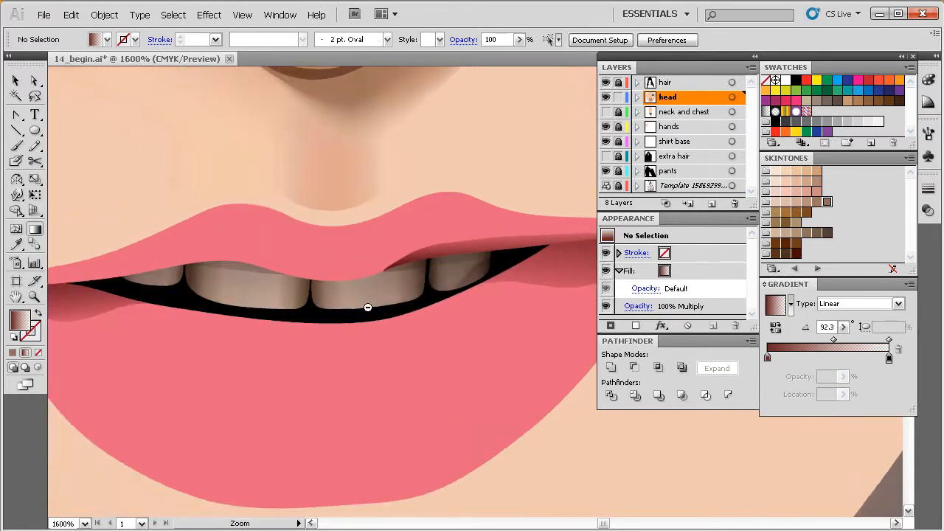
left_click(368, 308, "ctrl+alt")
left_click(400, 312, "ctrl+alt")
left_click_drag(304, 301, 328, 301)
key("n")
left_click_drag(498, 187, 185, 361)
mouse_move(415, 301)
left_mouse_down()
mouse_move(332, 309)
mouse_move(392, 295)
left_mouse_up()
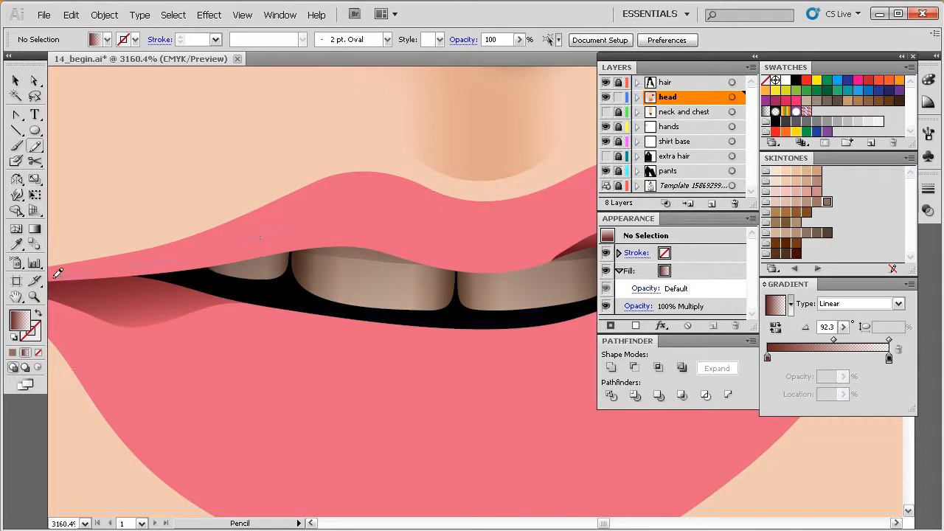
left_click_drag(359, 280, 424, 277)
left_click_drag(318, 310, 424, 309)
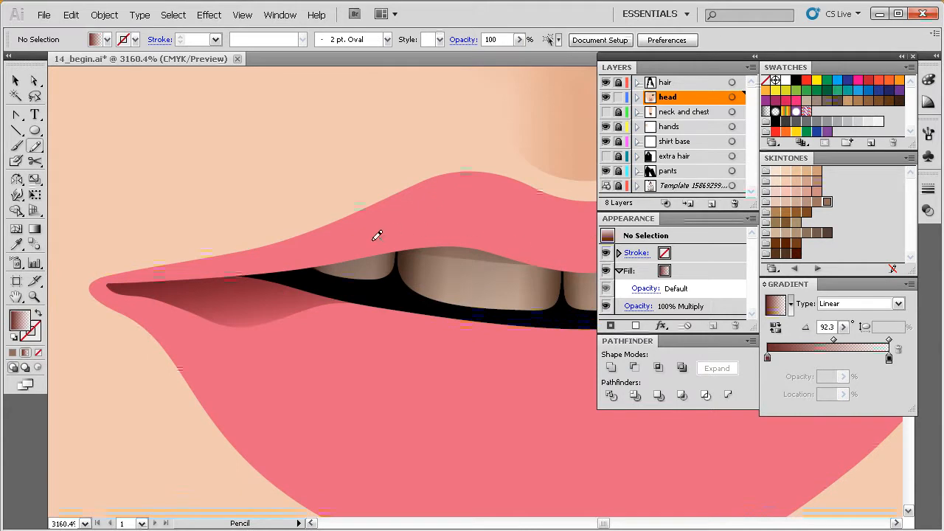
mouse_move(234, 263)
left_mouse_down()
mouse_move(120, 274)
mouse_move(160, 284)
mouse_move(544, 289)
left_mouse_up()
key("space")
left_click_drag(487, 301, 452, 298)
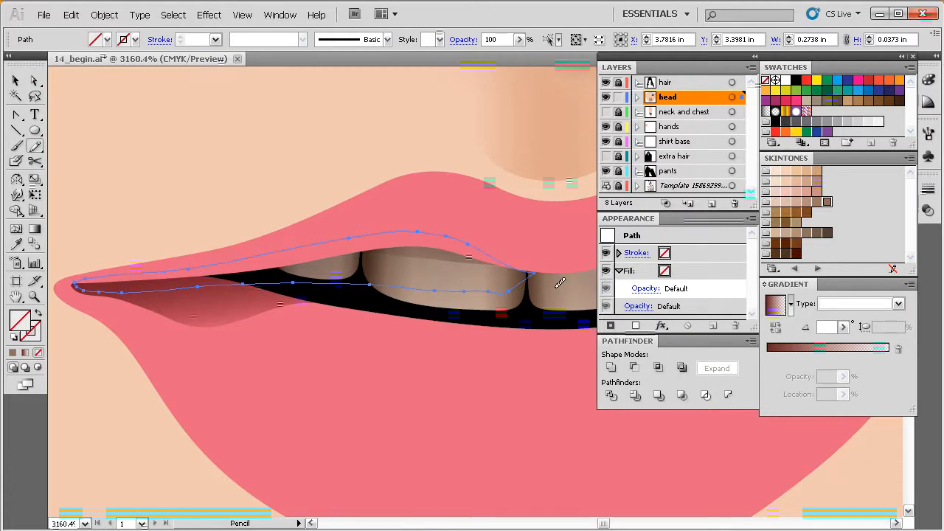
Trim the new left Pencil shape to the upper lip with Pathfinder Intersect and restore the pink upper lip shape.
key("space")
left_click_drag(533, 301, 497, 301)
key("v")
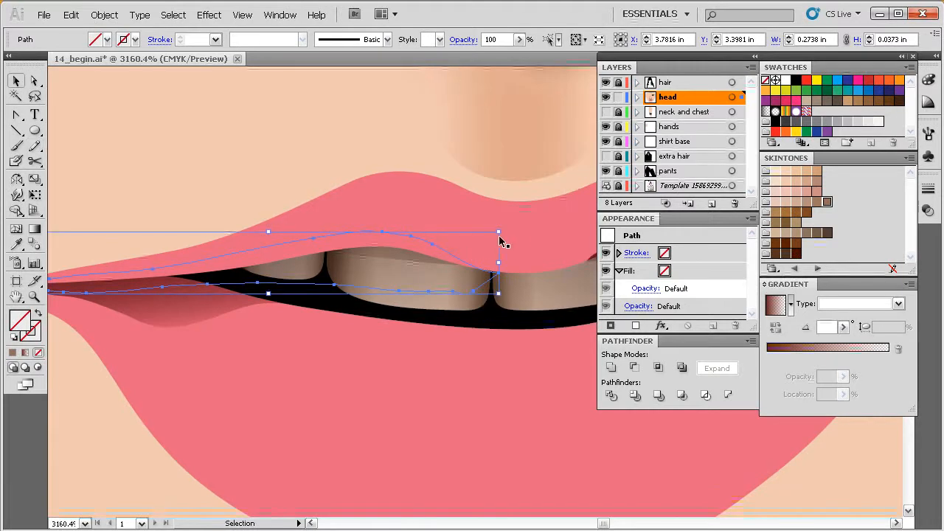
left_click(514, 239, "shift")
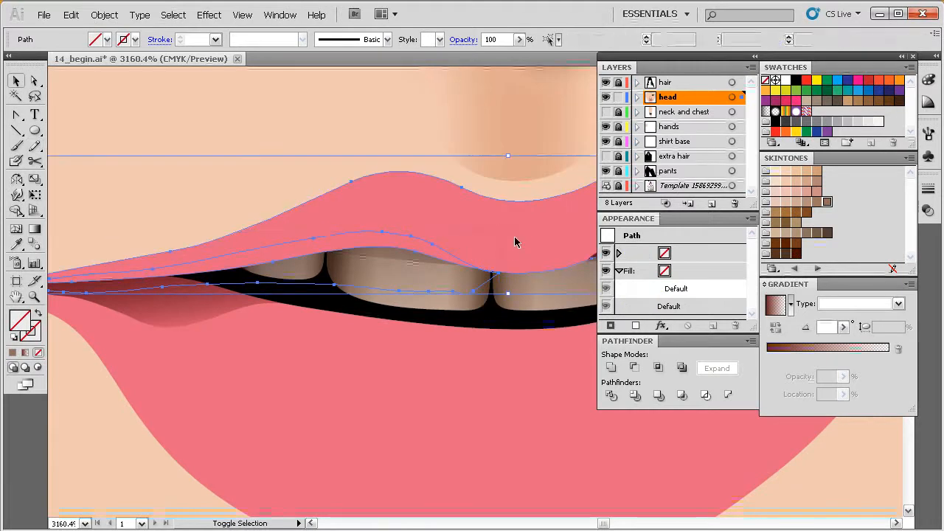
left_click(659, 366)
key("ctrl+z")
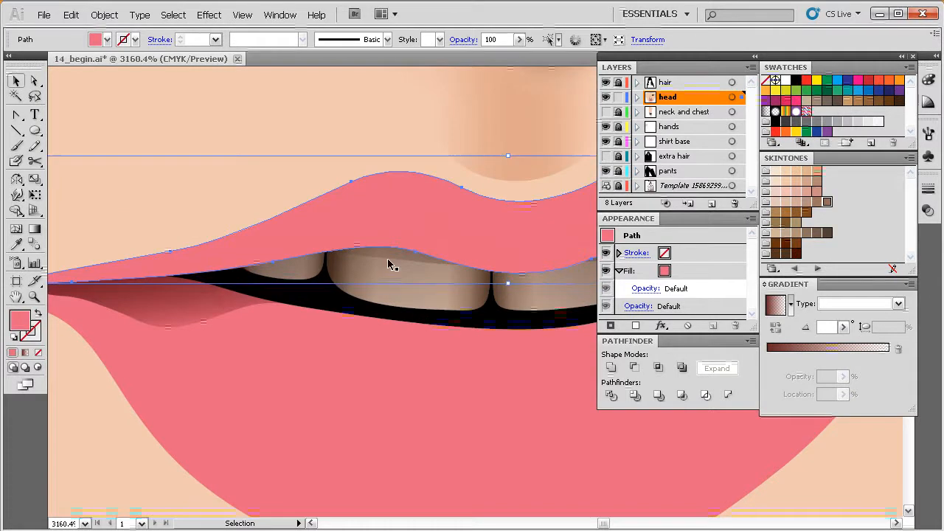
Select the trimmed left shape in Outline view and apply the left corner shadow's Multiply gradient to it in Preview.
key("ctrl+y")
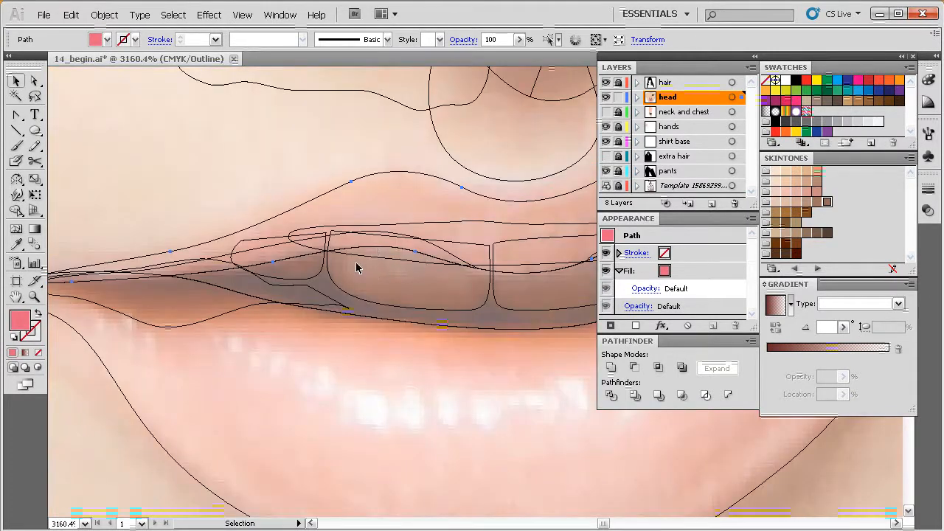
left_click(421, 270)
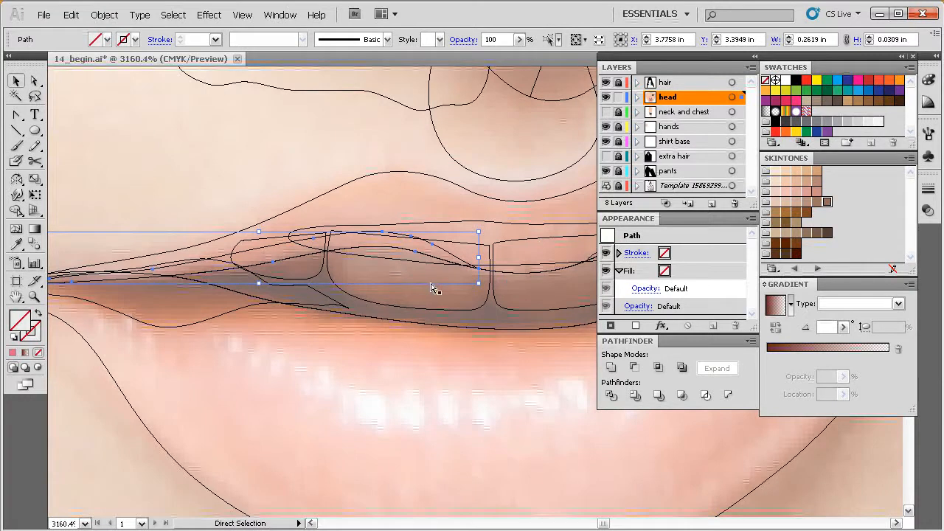
key("ctrl+y")
left_click_drag(523, 331, 495, 333)
key("i")
left_click(160, 297)
left_click_drag(260, 329, 295, 329)
Run the left upper lip shadow's gradient upward at about 93°, extend it beyond both edges of the shape and deselect it.
key("g")
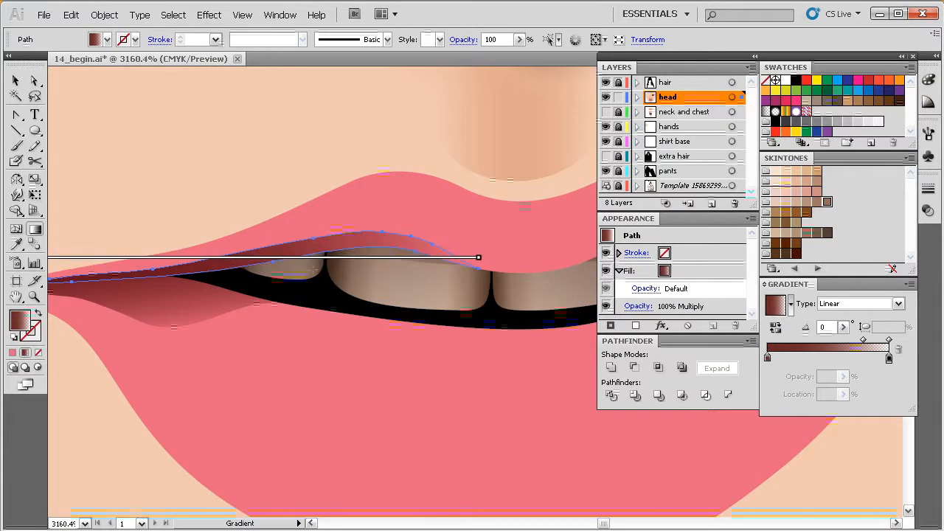
left_click_drag(258, 272, 256, 238)
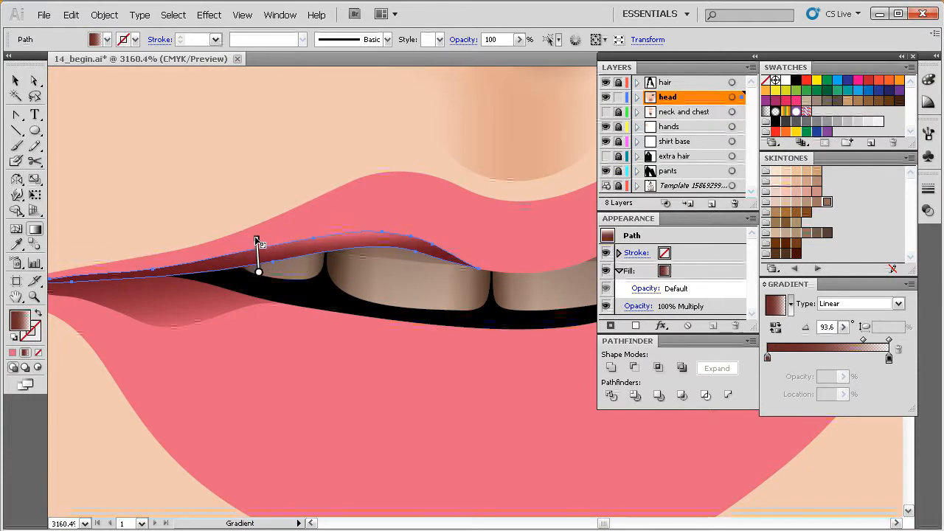
mouse_move(258, 238)
left_mouse_down()
mouse_move(253, 249)
mouse_move(253, 238)
left_mouse_up()
left_click_drag(259, 280, 260, 285)
left_click_drag(255, 240, 257, 237)
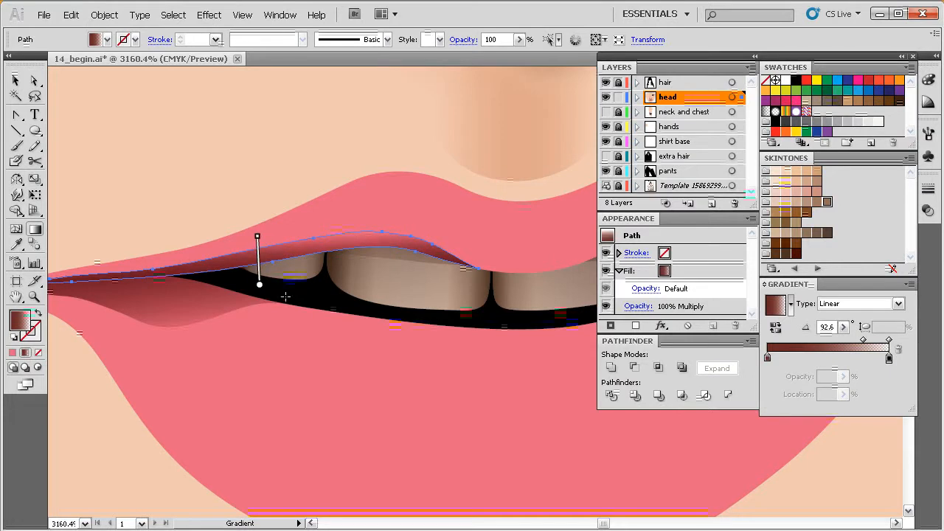
mouse_move(267, 253)
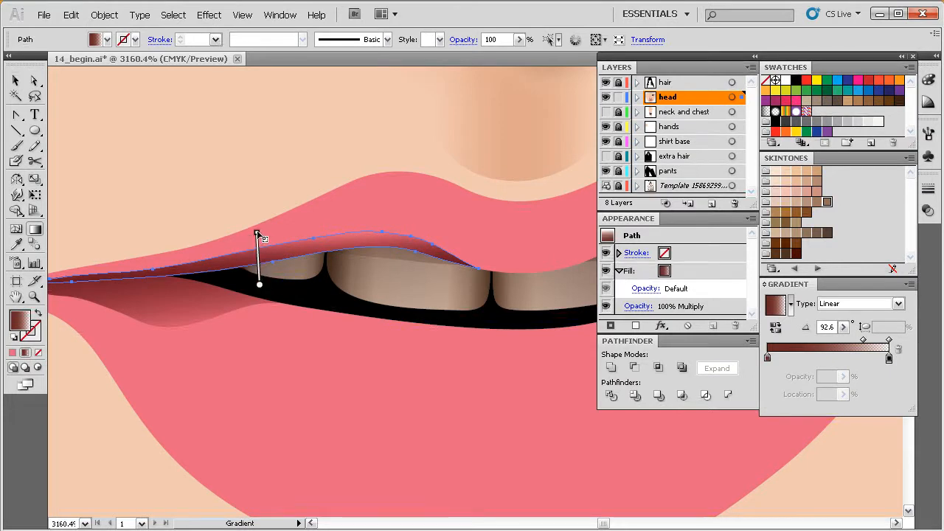
key("ctrl+shift+a")
Send the pink upper lip shape backward so it sits behind the right upper lip shadow, and deselect it.
left_click(463, 300, "ctrl+alt")
left_click(463, 300, "ctrl+alt")
left_click(465, 302, "ctrl+alt")
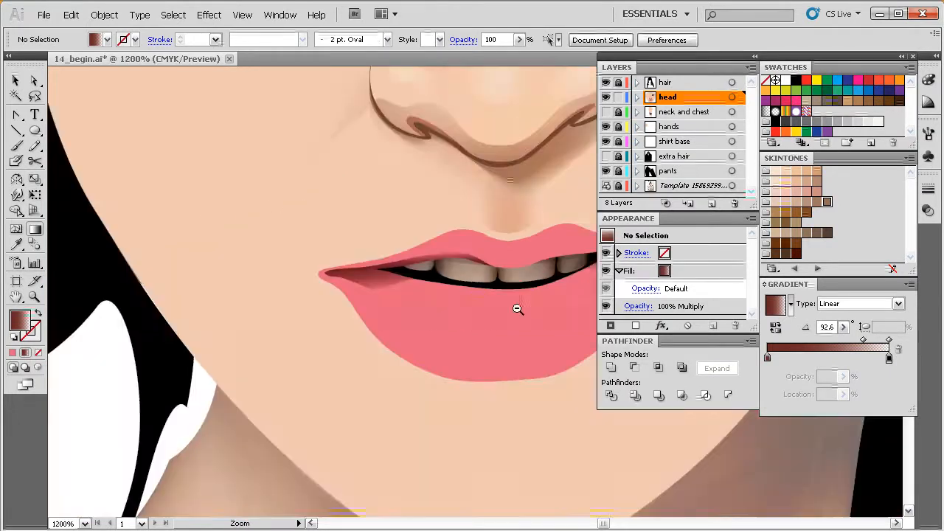
left_click(512, 321, "ctrl+alt")
left_click_drag(520, 322, 475, 333)
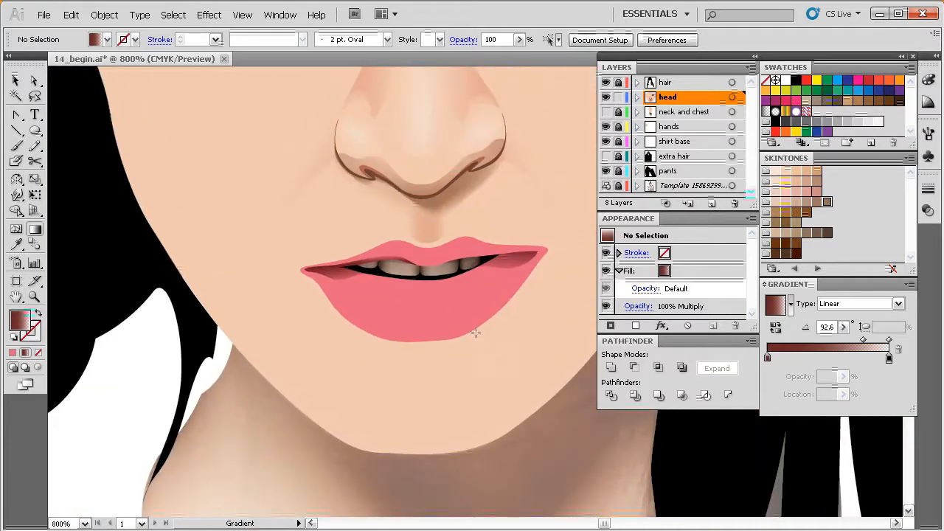
key("v")
left_click(460, 257)
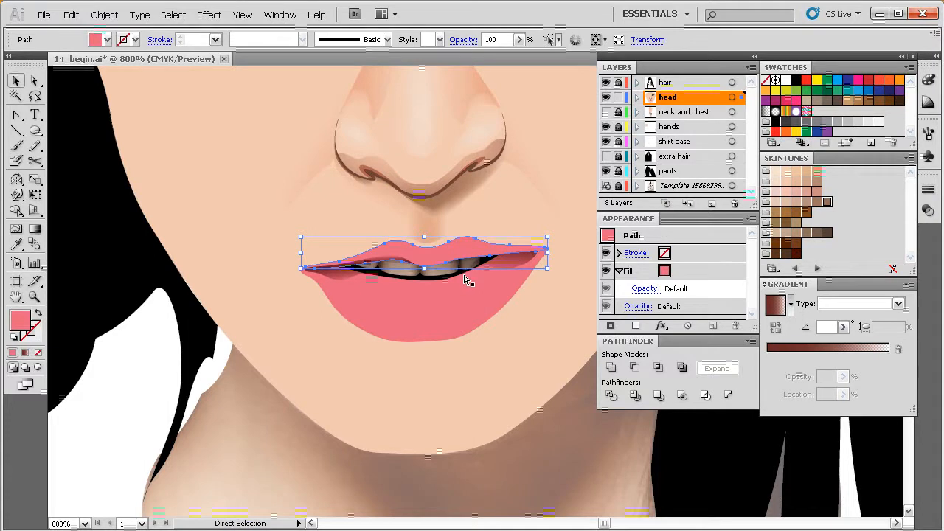
key("ctrl+[")
left_click(426, 362)
Examine the shading of the mouth corners and upper lip from farther out and up close.
left_click_drag(467, 340, 449, 345)
left_click(456, 333, "alt")
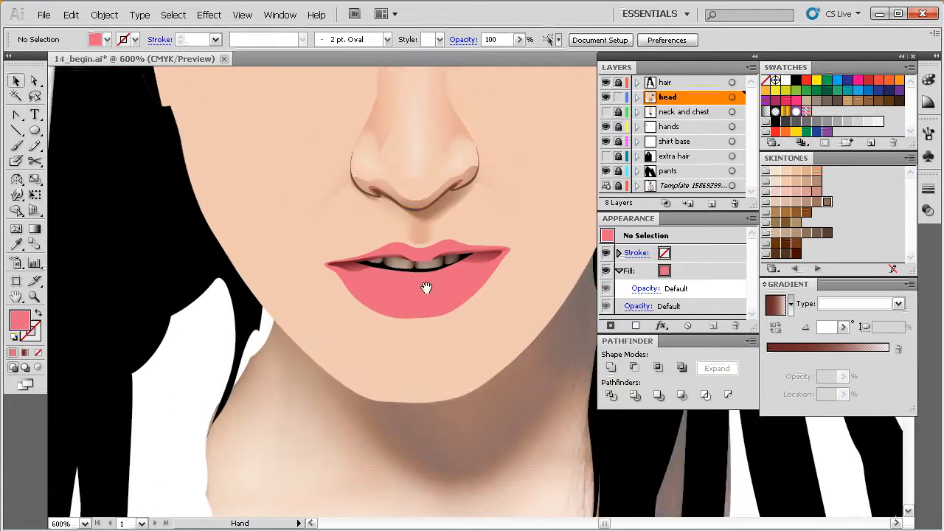
left_click_drag(440, 293, 425, 311)
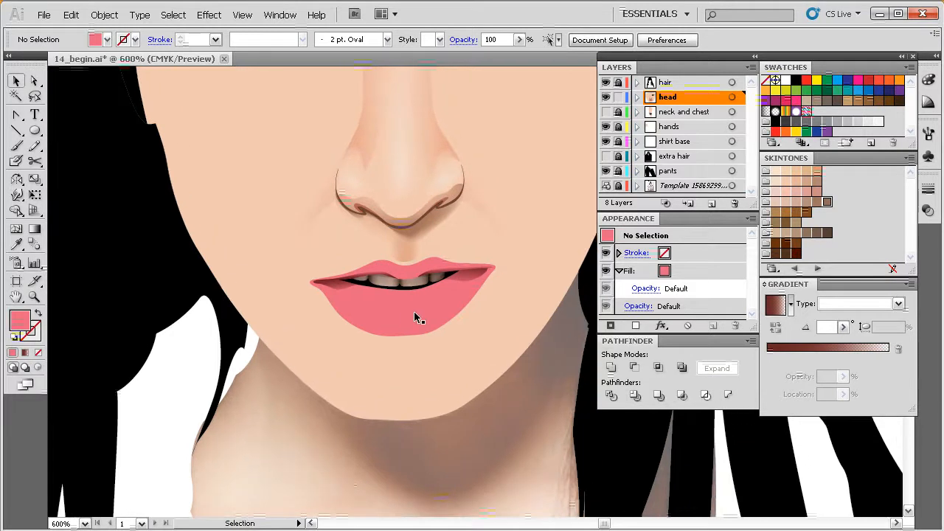
left_click_drag(522, 223, 323, 343)
left_click_drag(483, 310, 421, 310)
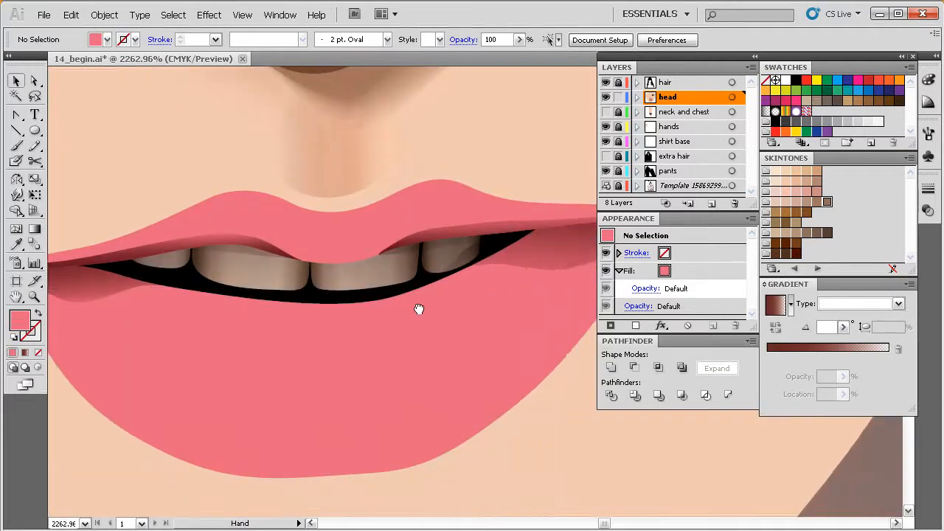
left_click(457, 314, "ctrl+alt")
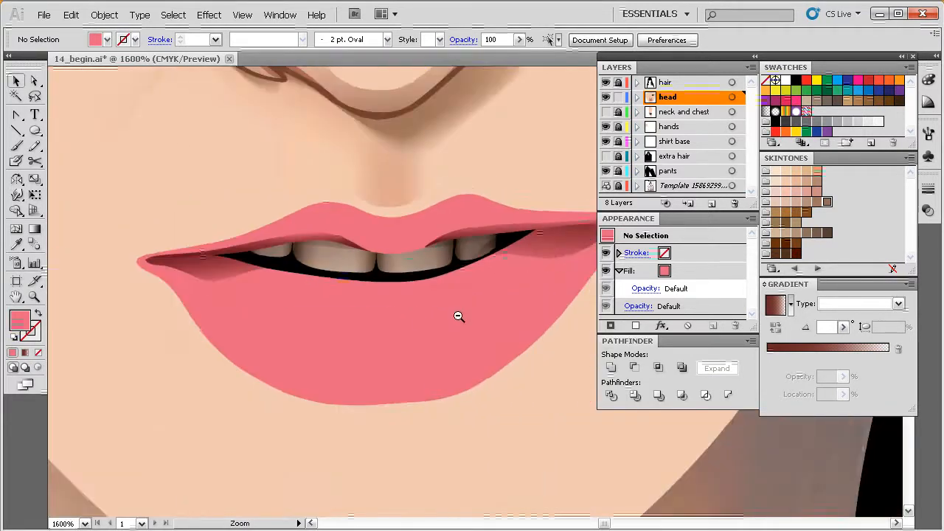
left_click(463, 318, "ctrl+alt")
left_click_drag(468, 319, 419, 313)
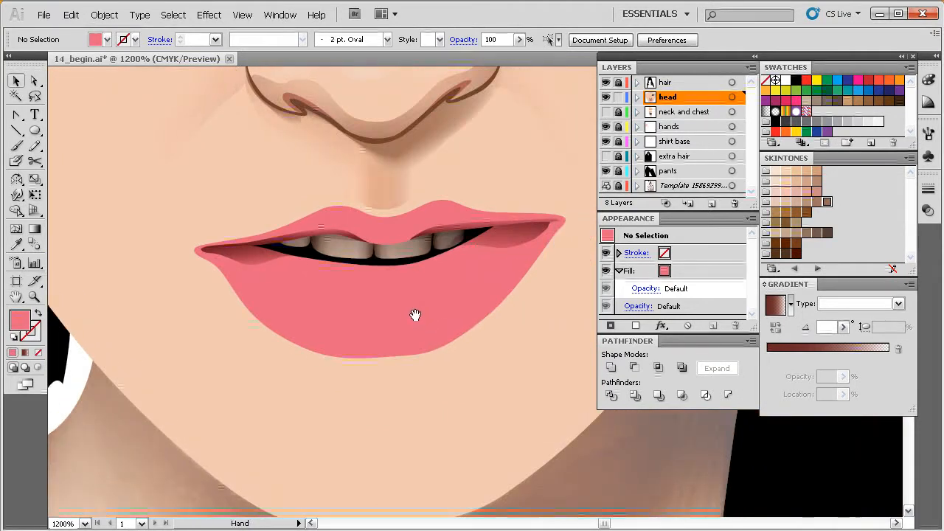
Select the lower lip shape and study its highlights on the template photo in Outline view.
left_click(317, 305)
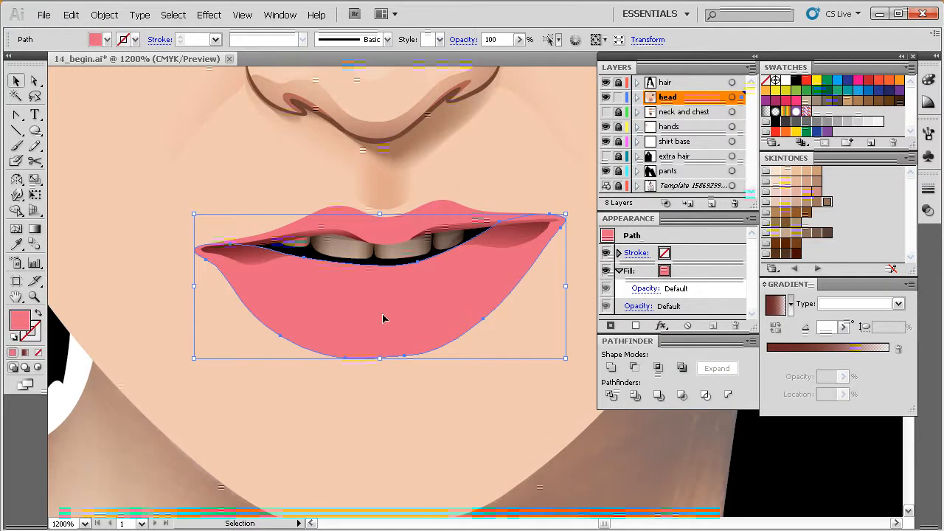
mouse_move(433, 315)
left_mouse_down()
mouse_move(434, 303)
mouse_move(452, 307)
mouse_move(441, 320)
left_mouse_up()
left_click(441, 305, "ctrl+alt")
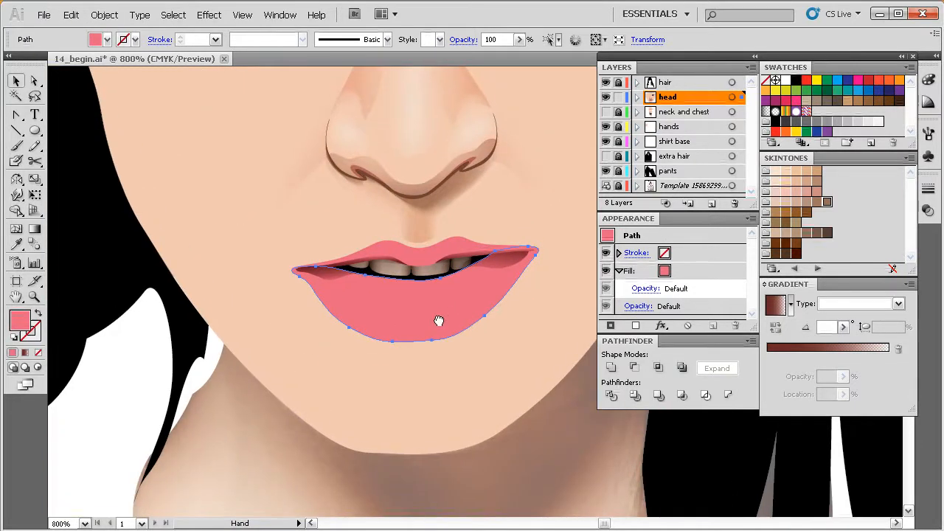
key("ctrl+y")
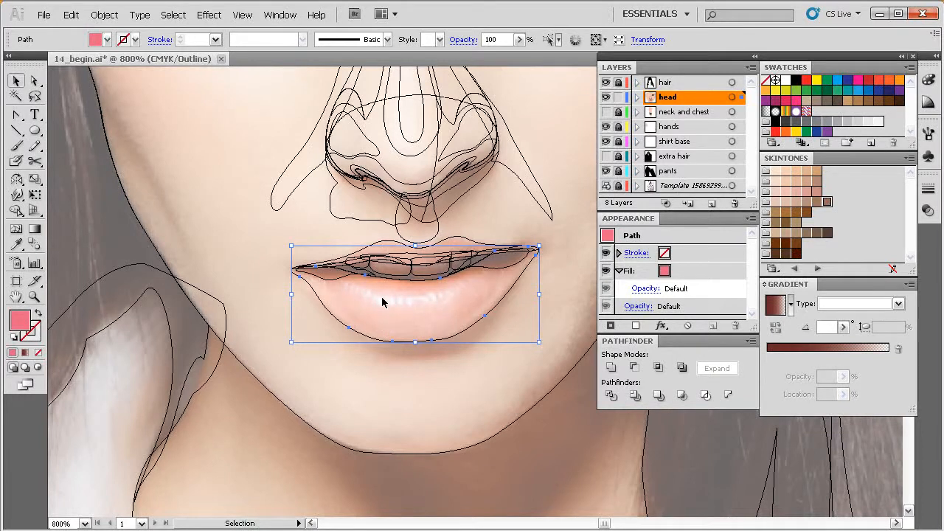
Return to Preview with nothing selected and pencil a closed crescent-shaped highlight inside the lower lip, spanning nearly its full width.
key("ctrl+y")
key("n")
left_click(427, 362, "ctrl")
left_click_drag(445, 344, 440, 339)
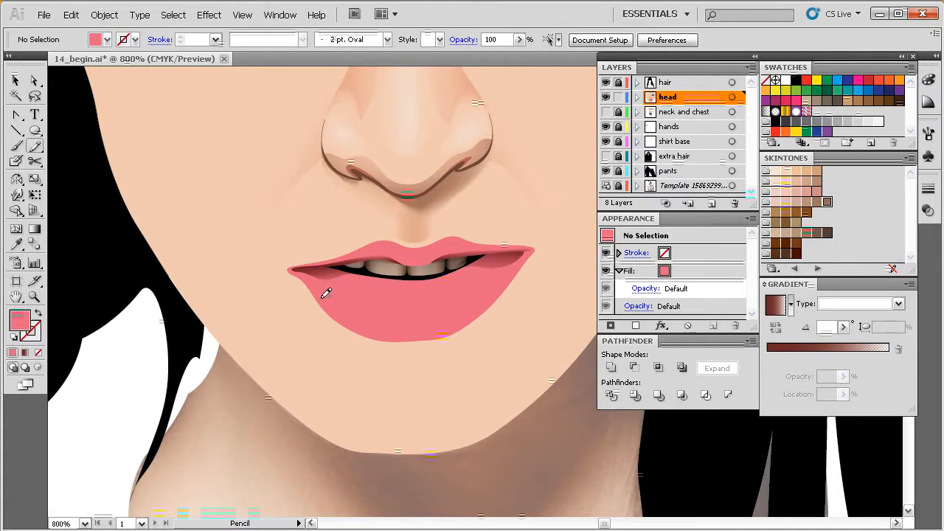
left_click_drag(549, 216, 288, 375)
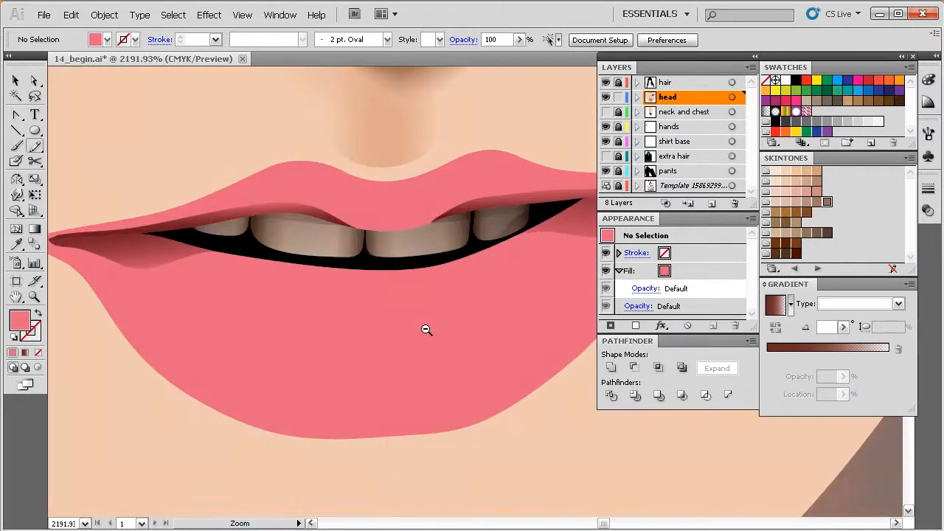
key("ctrl+minus")
key("Tab")
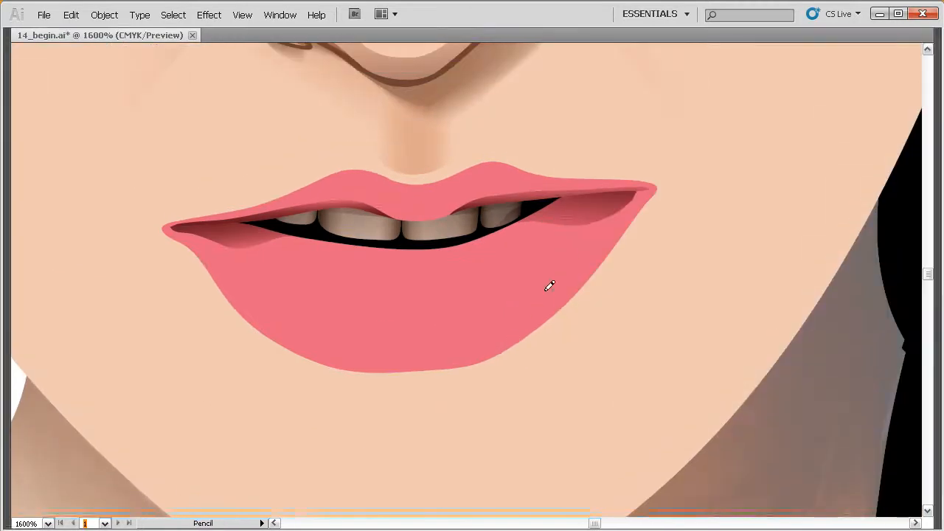
left_click_drag(467, 270, 503, 279)
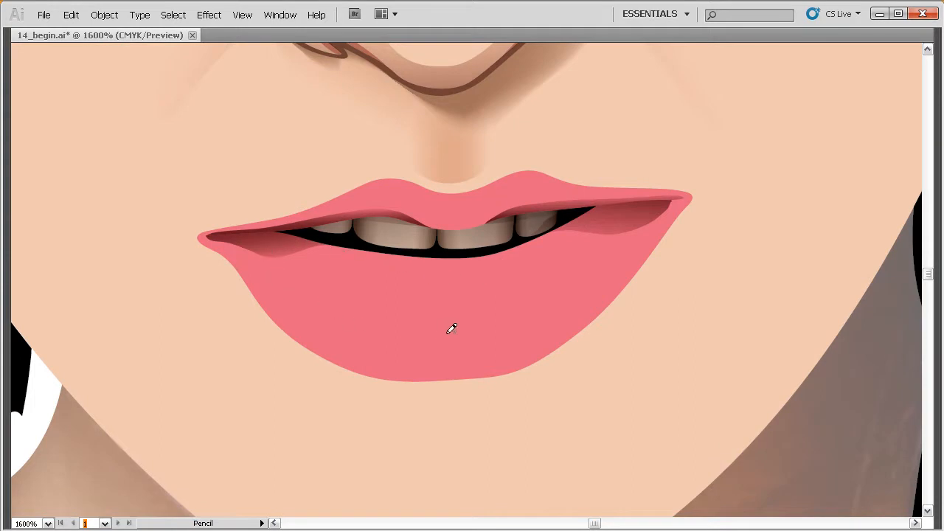
left_click_drag(641, 228, 634, 236)
left_click_drag(614, 255, 561, 291)
key("space")
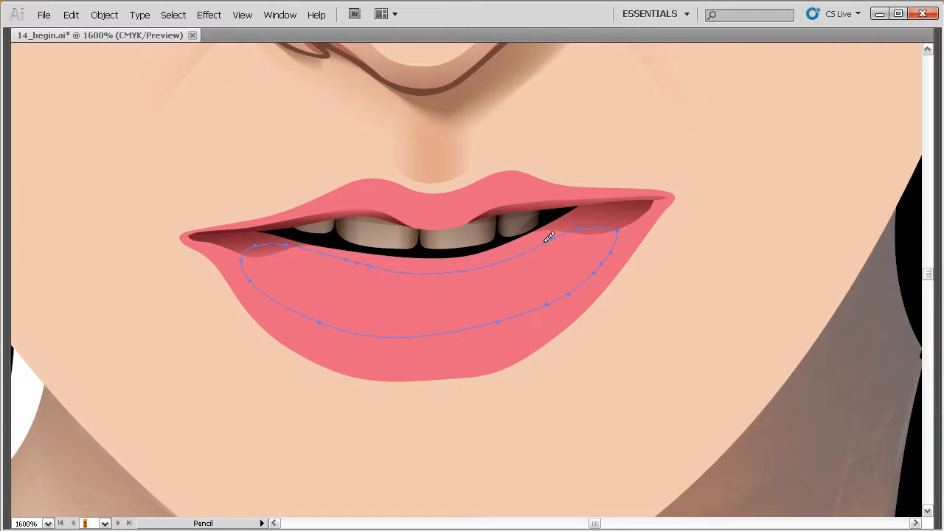
Redraw parts of the highlight outline with the Pencil, raising its right end and rounding its lower edge.
key("space")
left_click_drag(516, 316, 495, 316)
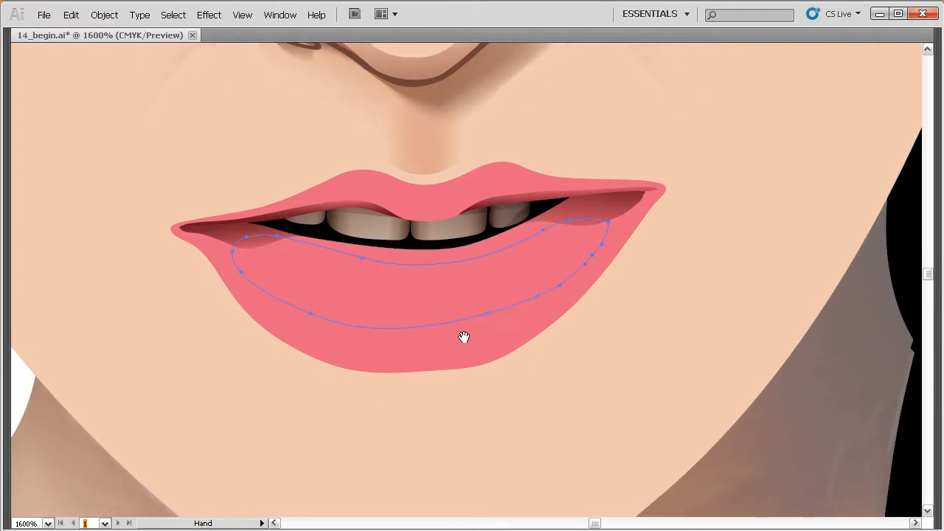
key("ctrl")
left_click(539, 301, "ctrl")
left_click(586, 217)
left_click_drag(584, 216, 584, 213)
key("v")
left_click_drag(426, 308, 413, 312)
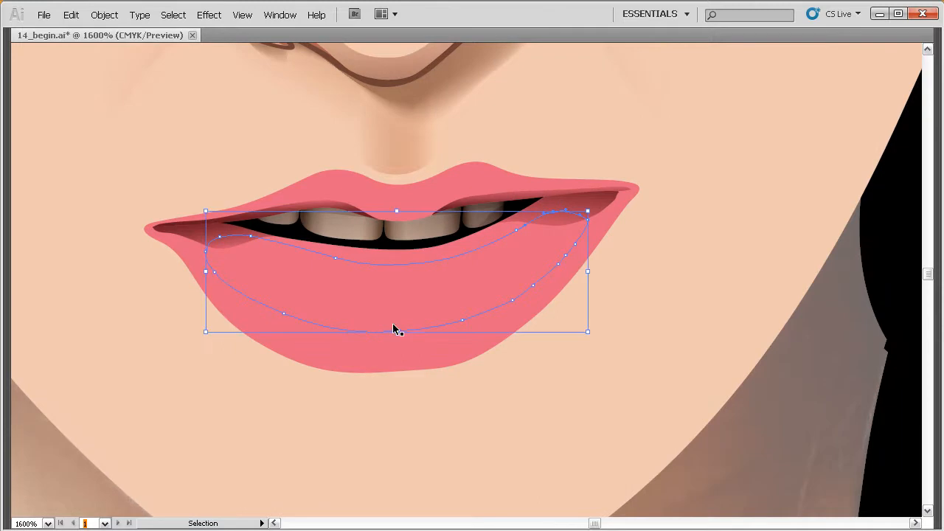
Against the template photo in Outline view, move the highlight's lower anchor points and handle down toward the lip edge, and return to Preview.
key("ctrl+y")
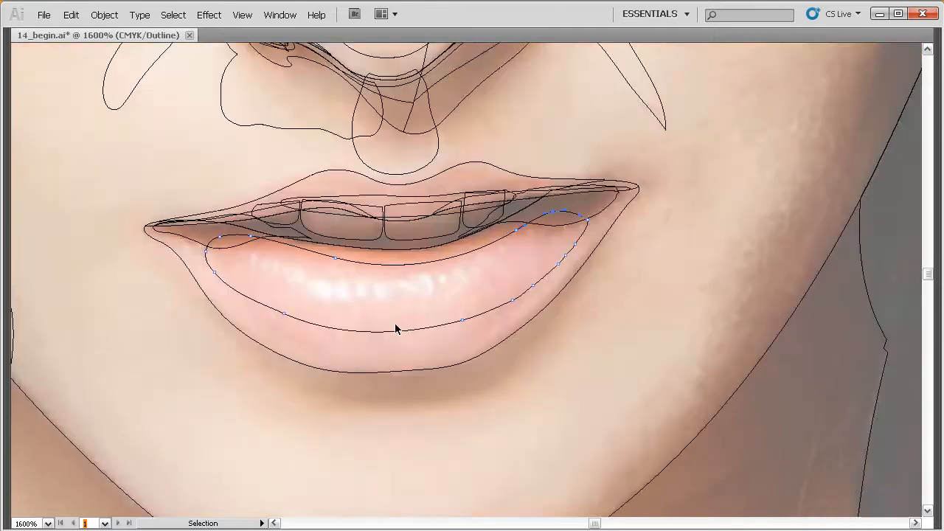
left_click_drag(411, 320, 425, 328)
key("v")
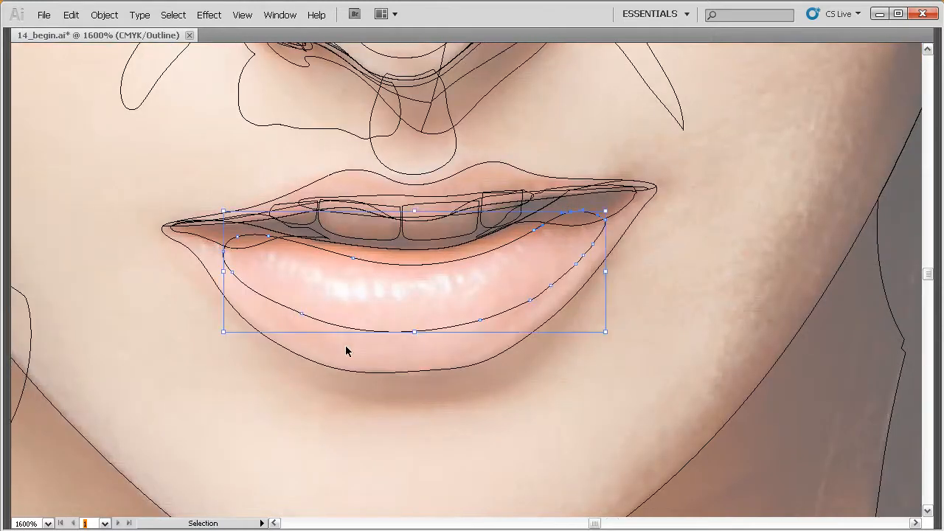
key("a")
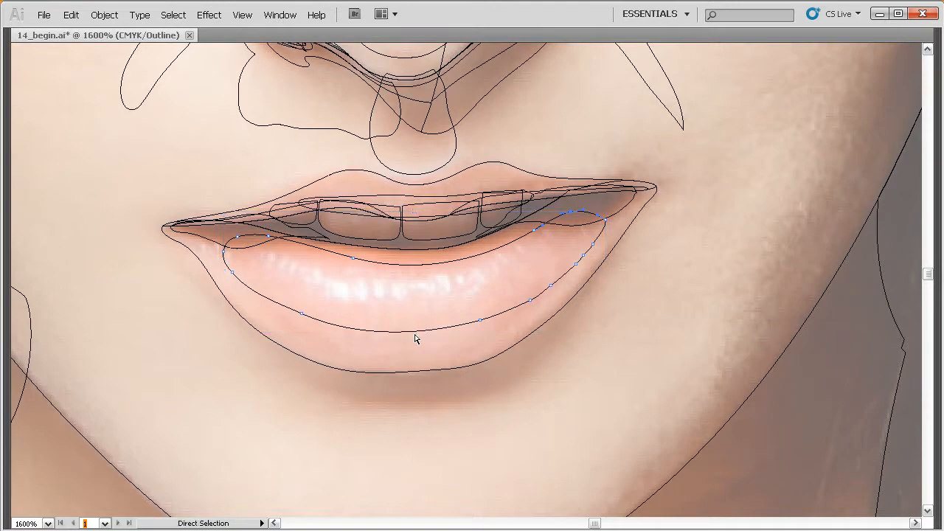
left_click_drag(478, 323, 554, 293)
left_click(531, 303)
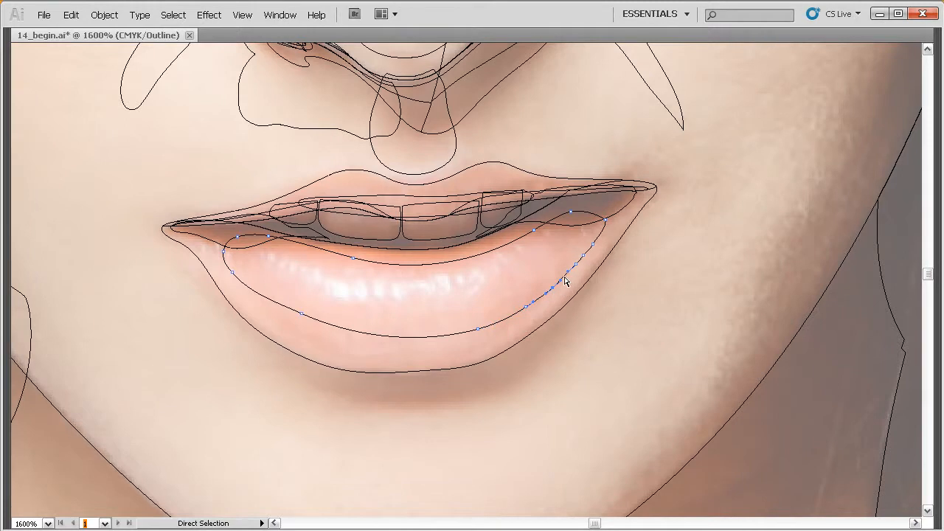
left_click_drag(301, 315, 302, 329)
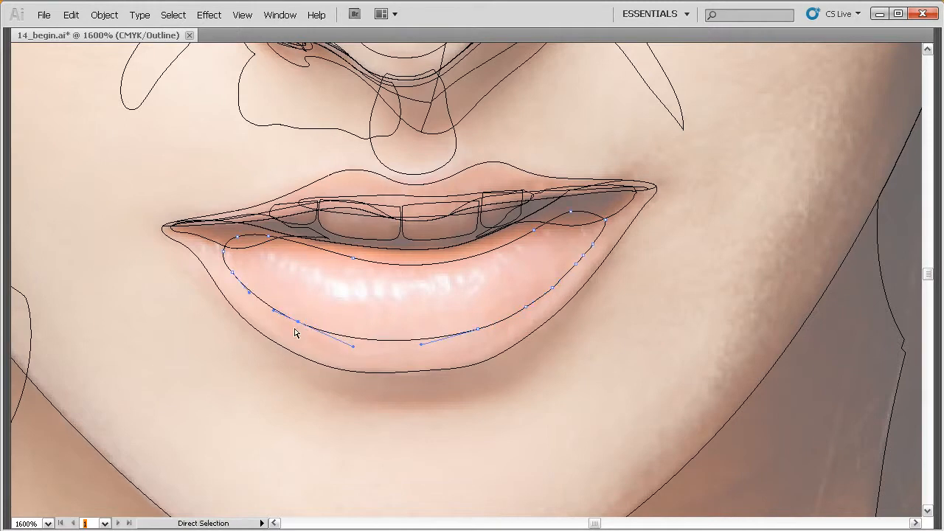
left_click_drag(354, 347, 362, 352)
left_click_drag(302, 329, 303, 330)
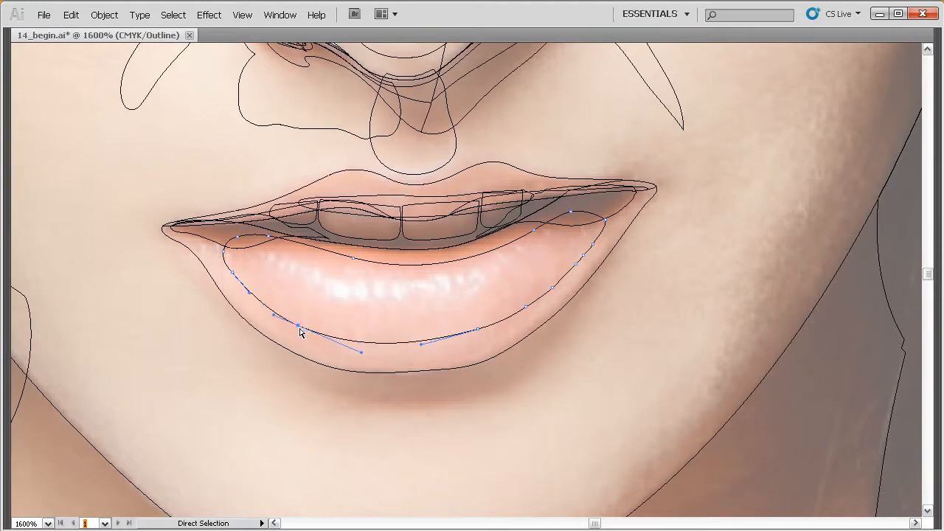
left_click_drag(486, 352, 458, 367)
key("ctrl+y")
key("ctrl+minus")
key("v")
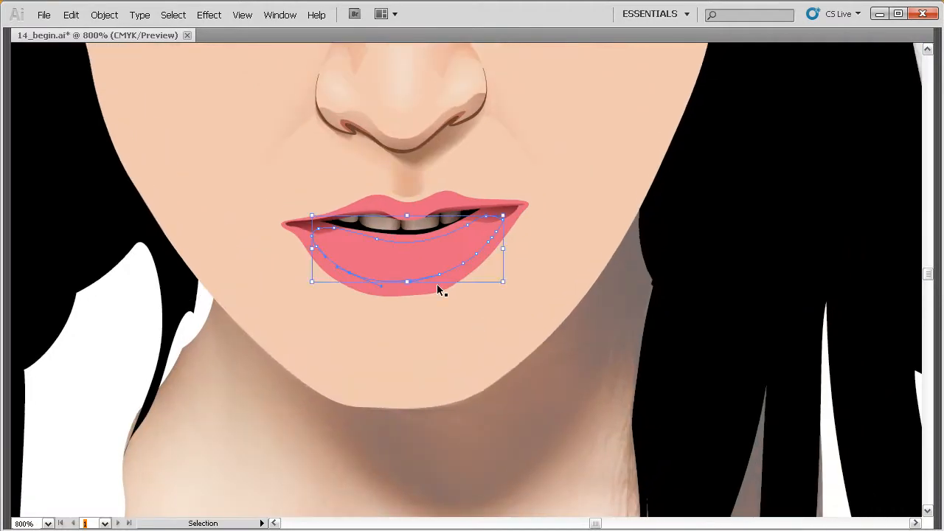
Lighten the highlight shape's pink fill to 47% saturation and 95% brightness.
left_click_drag(443, 289, 430, 333)
key("i")
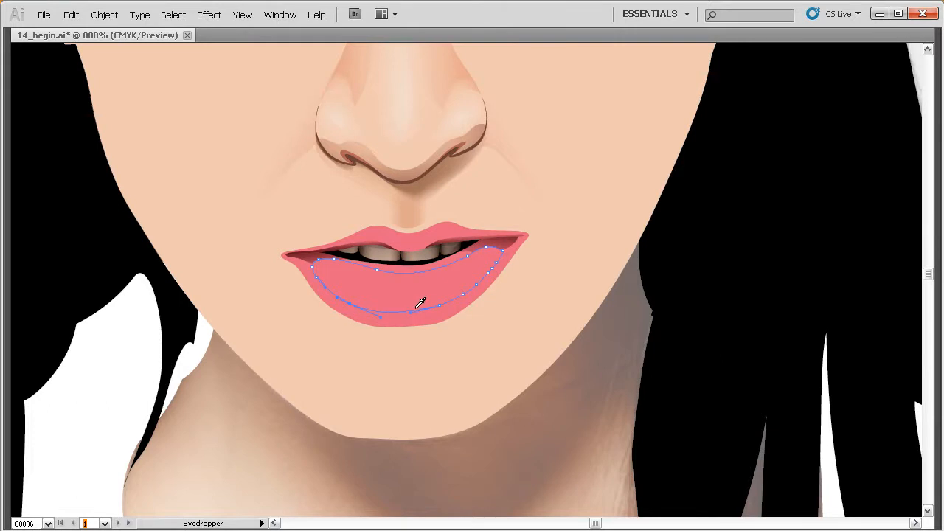
key("Tab")
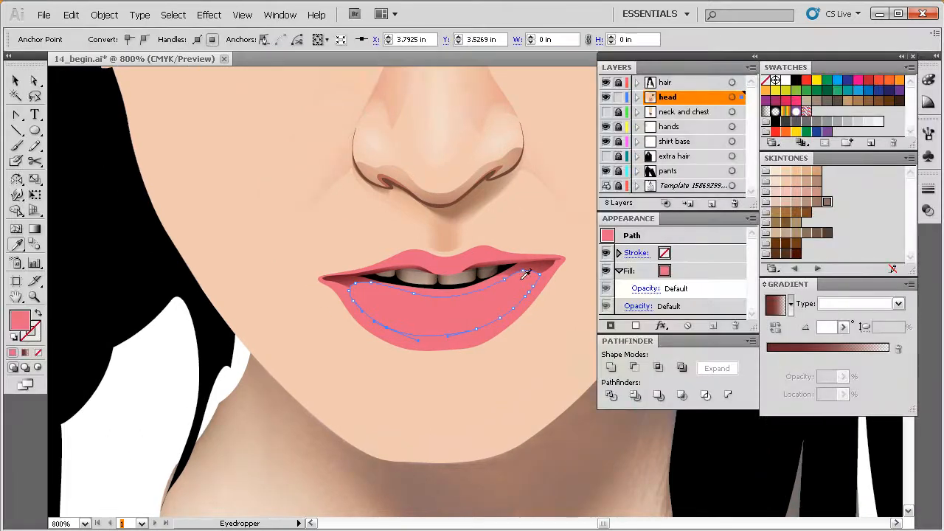
left_click(927, 81)
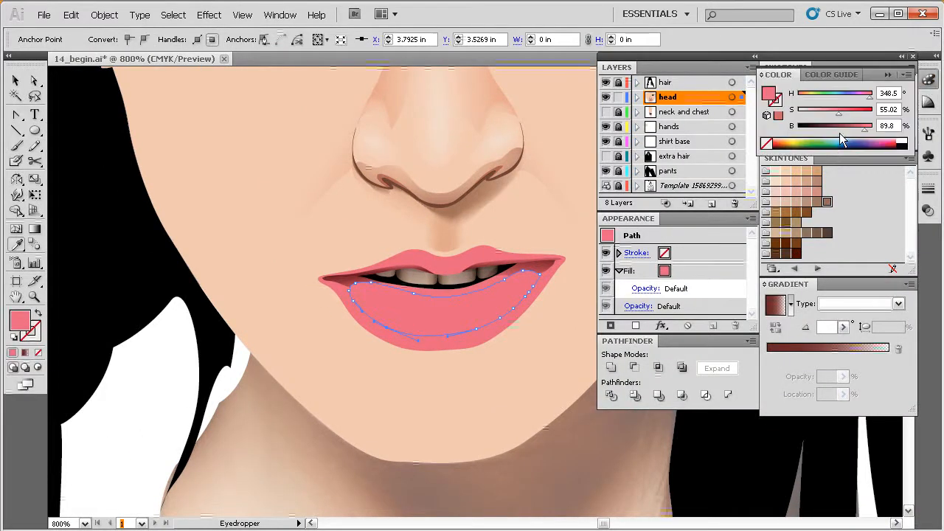
left_click_drag(840, 114, 838, 115)
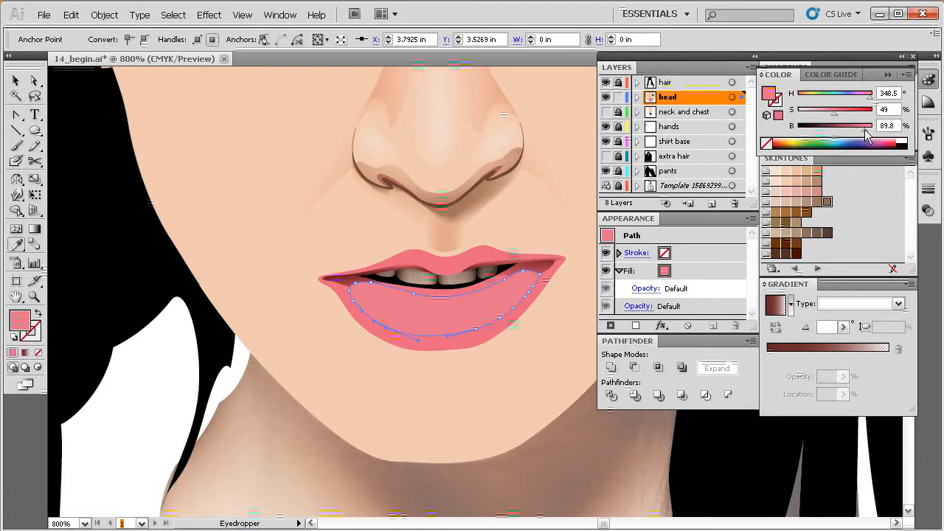
left_click_drag(867, 130, 869, 130)
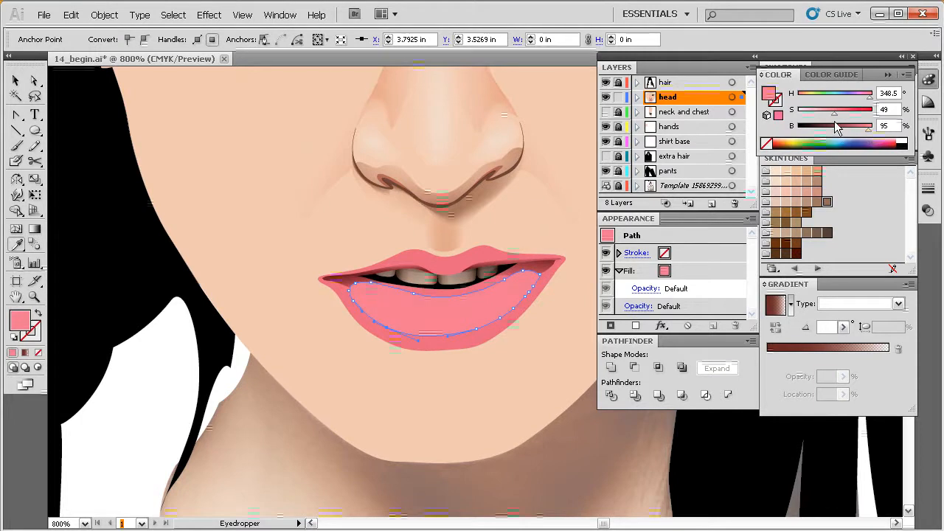
left_click_drag(836, 116, 834, 116)
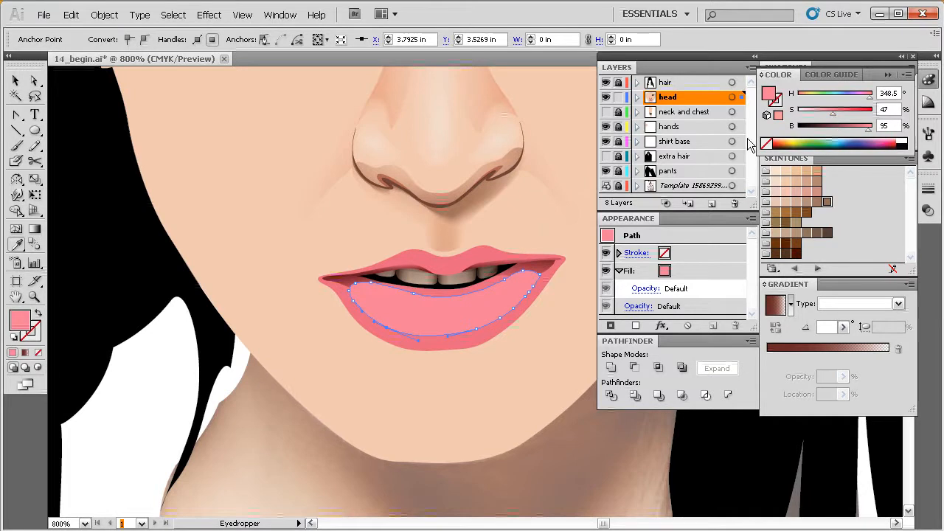
left_click(928, 83)
Turn the highlight shape into a gradient mesh with a vertical line through its middle and a lengthwise line from its left end.
left_click_drag(490, 280, 473, 272)
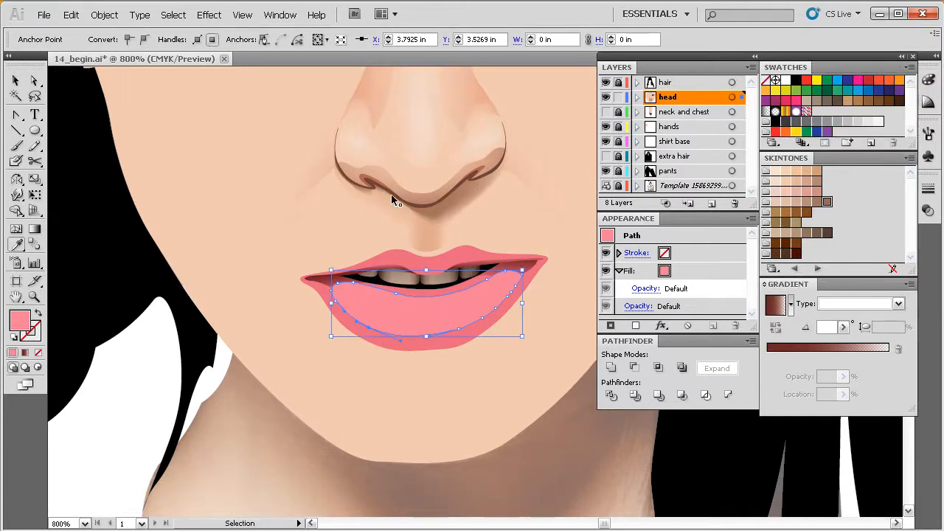
key("space")
left_click_drag(464, 312, 423, 300)
key("i")
key("ctrl+space")
left_click_drag(558, 164, 286, 389)
key("ctrl+alt+space")
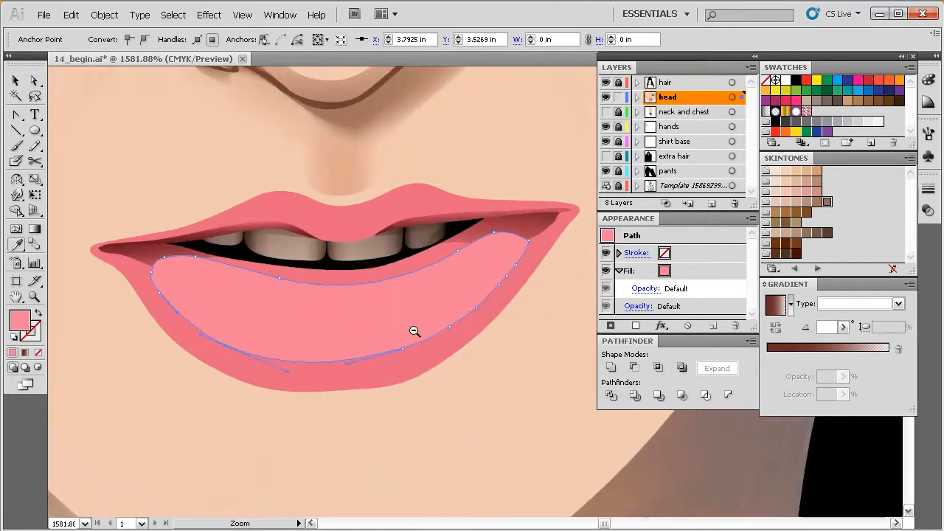
left_click(415, 331, "ctrl+alt")
left_click_drag(438, 328, 410, 335)
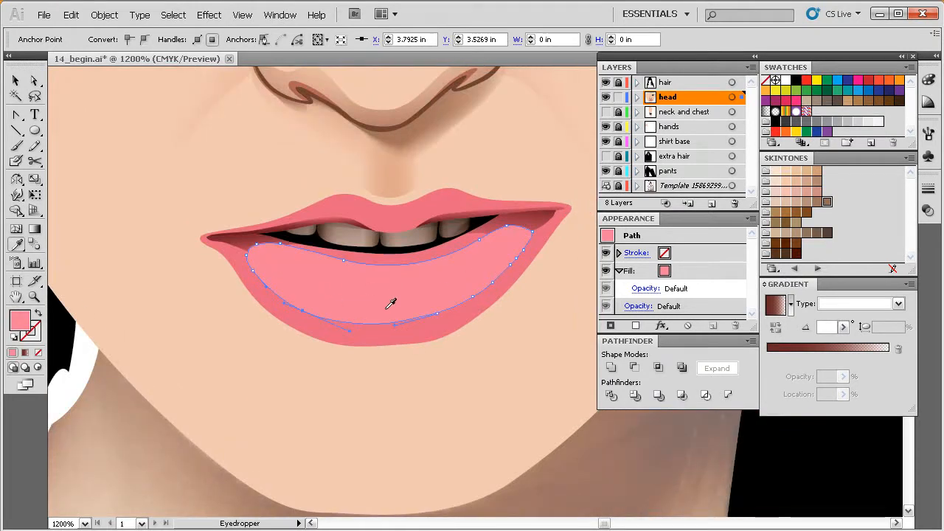
key("u")
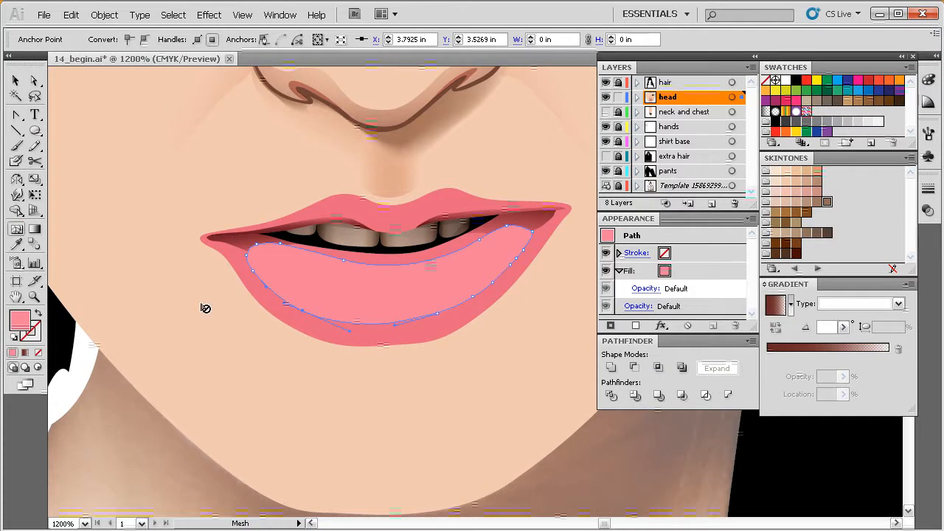
left_click(529, 232)
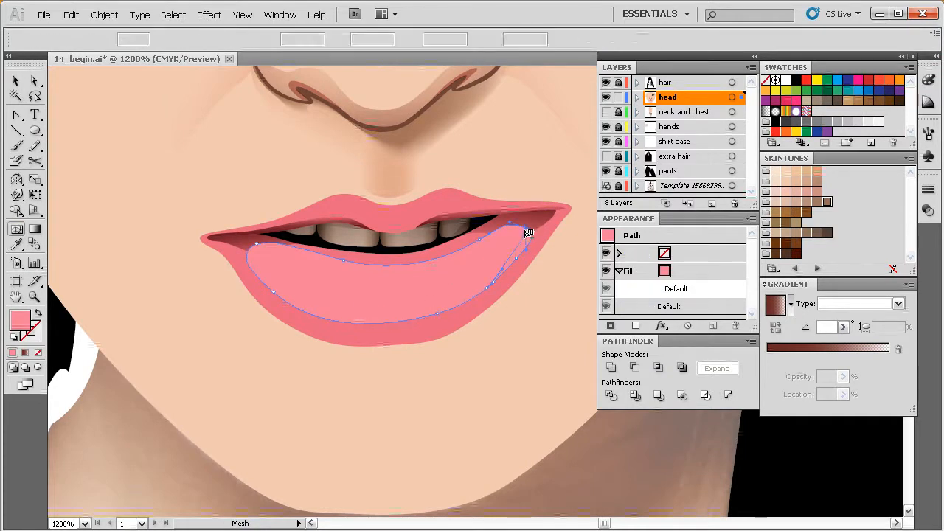
key("ctrl+z")
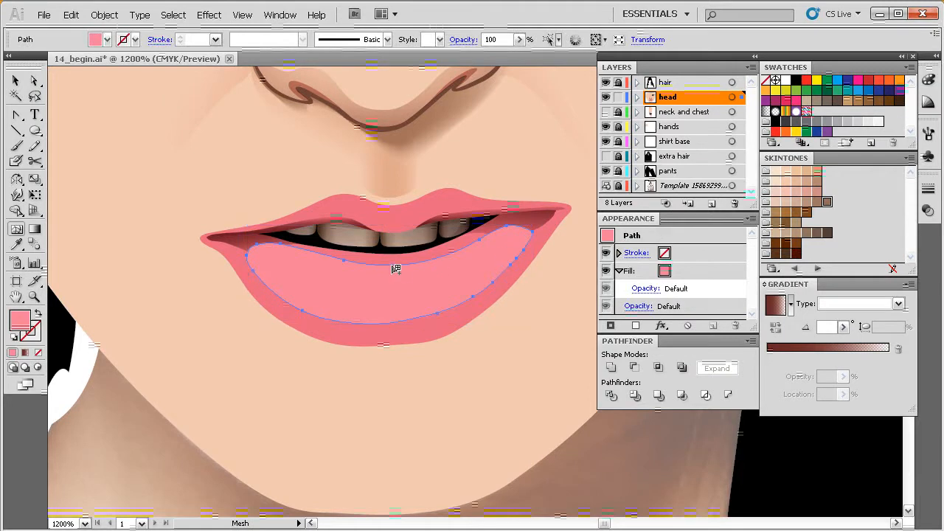
left_click(395, 269)
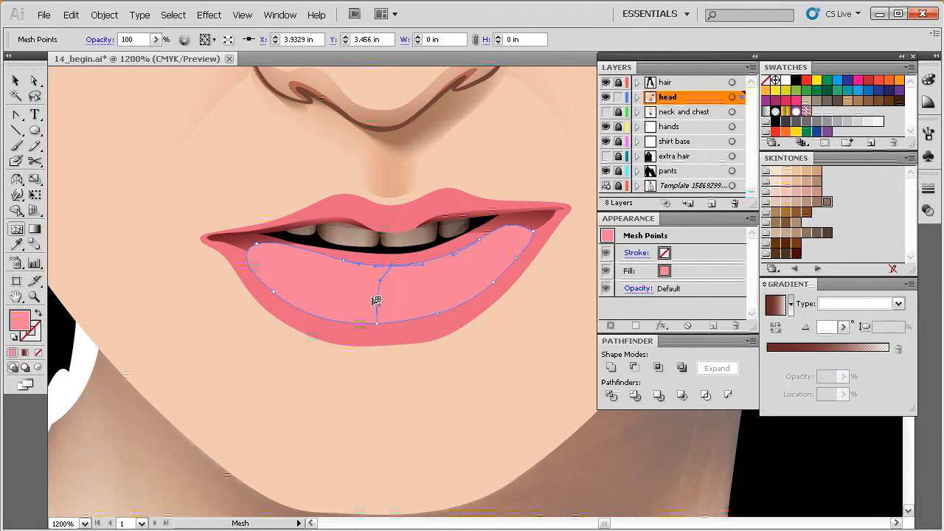
left_click(252, 256)
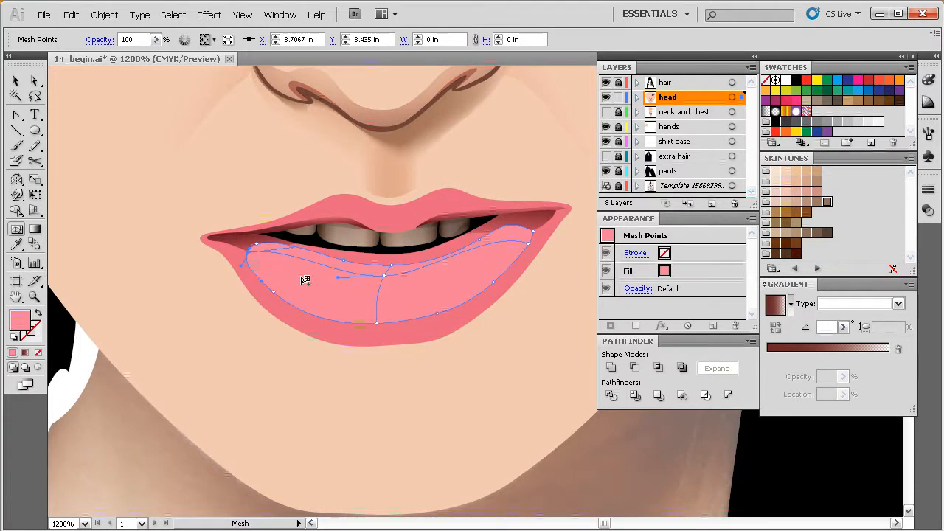
Adjust the direction handles at both ends of the lengthwise mesh line so it curves along the lip.
left_click_drag(293, 249, 282, 271)
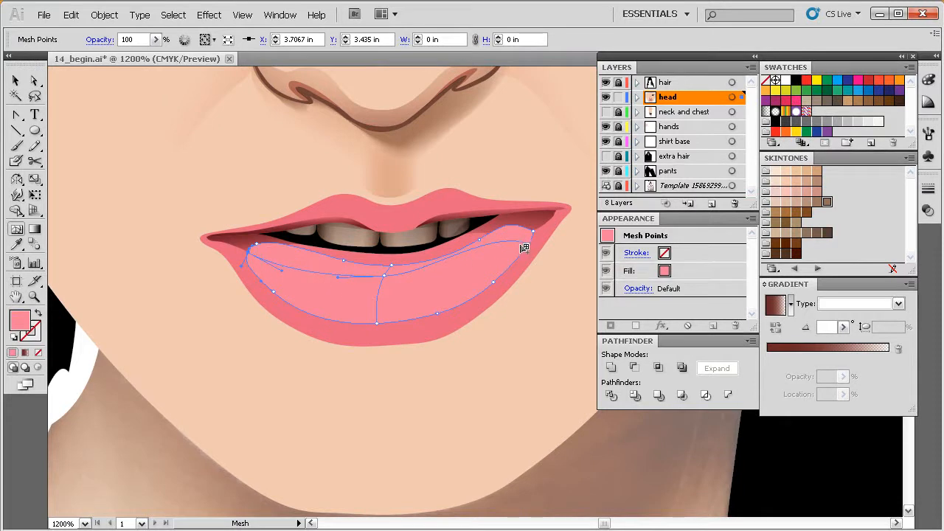
left_click_drag(528, 244, 495, 254)
key("ctrl+z")
key("space")
key("ctrl+space")
left_click_drag(553, 147, 272, 389)
left_click_drag(500, 300, 358, 302)
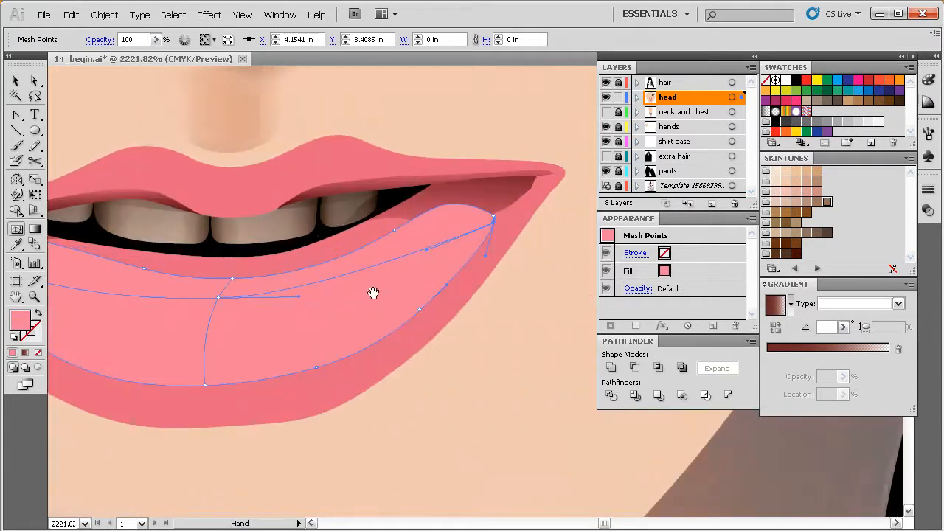
left_click(497, 221)
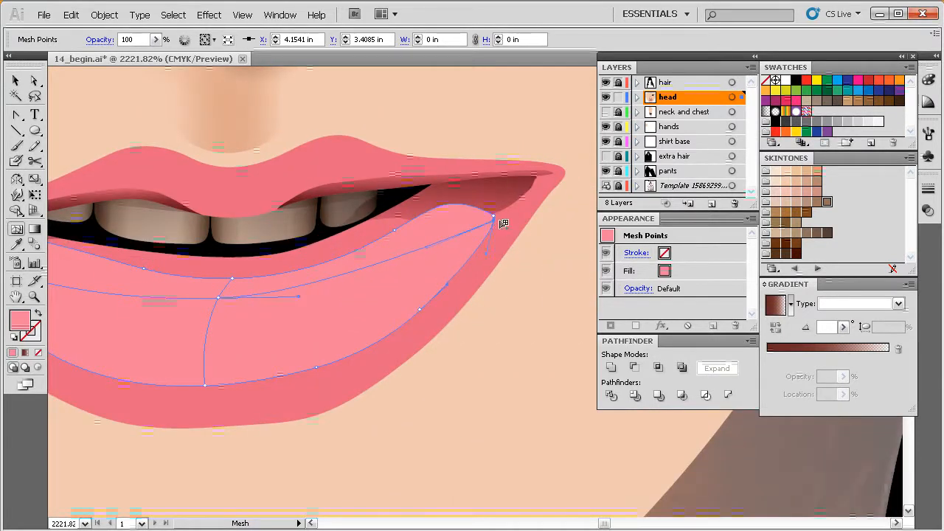
mouse_move(495, 220)
left_mouse_down()
mouse_move(489, 213)
mouse_move(498, 229)
left_mouse_up()
left_click_drag(455, 285, 446, 285)
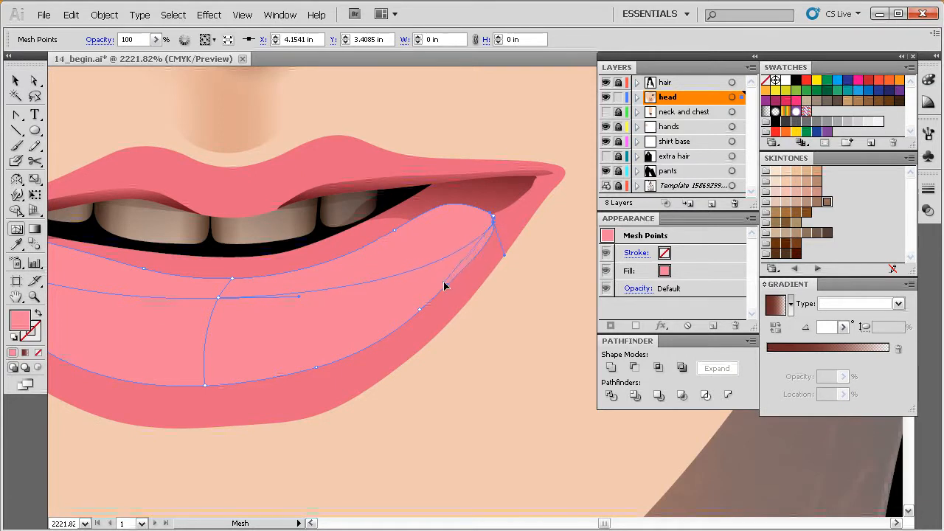
Move the centre mesh point down toward the middle of the highlight so the lengthwise line bows deeper.
left_click_drag(222, 299, 350, 321)
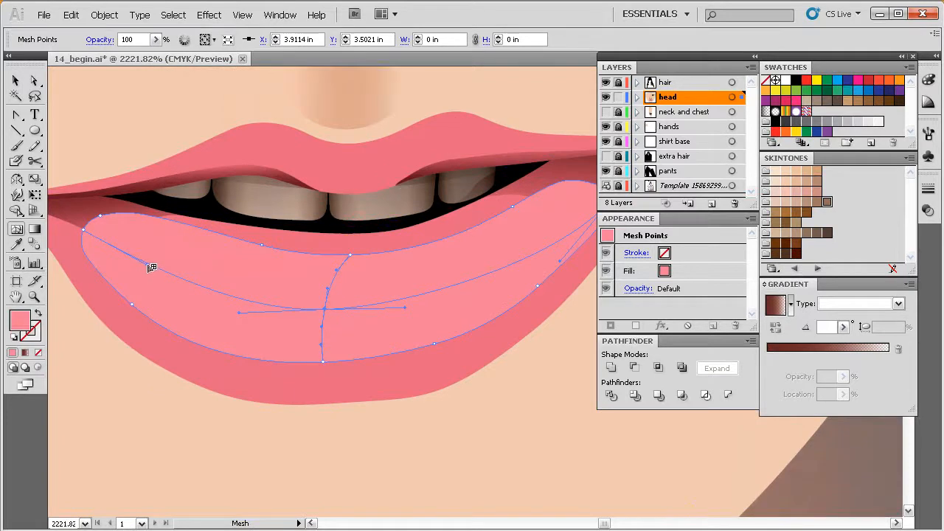
left_click_drag(464, 297, 389, 296)
left_click(417, 295, "ctrl+alt")
left_click(417, 295, "ctrl+alt")
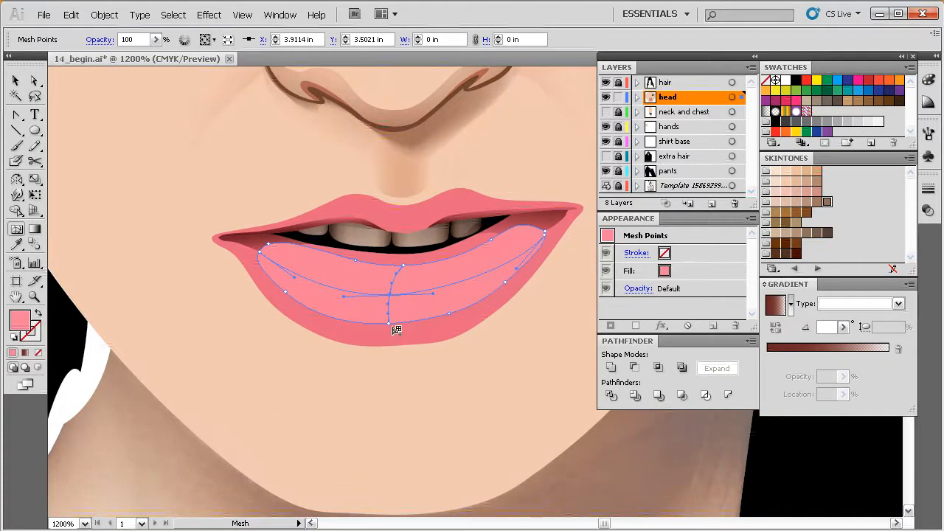
Set the opacity of the mesh point at the middle of the highlight's lower edge to 0%.
key("a")
left_click(390, 323)
left_click_drag(433, 318, 415, 316)
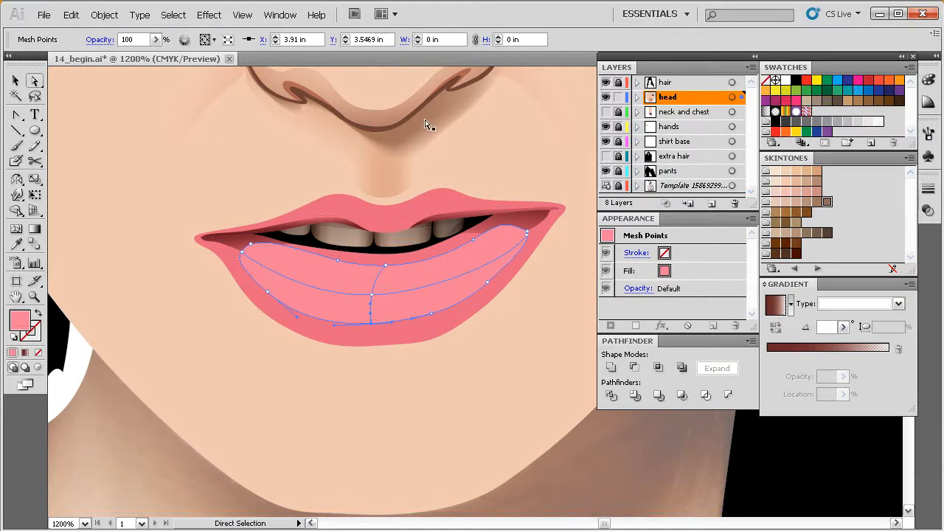
left_click(929, 211)
left_click_drag(891, 221, 813, 228)
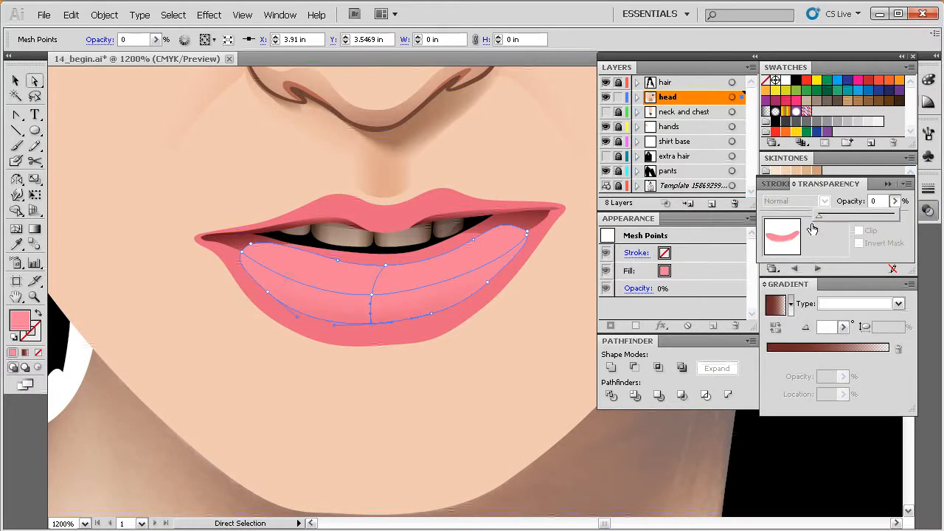
Set the opacity of the mesh point at the middle of the highlight's upper edge to 0%.
left_click(385, 266)
left_click(895, 200)
left_click_drag(882, 223, 810, 235)
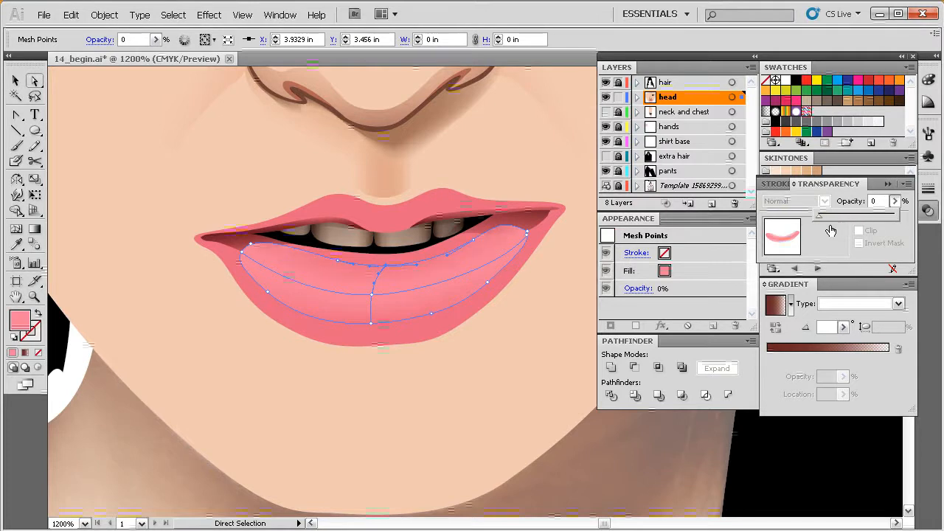
left_click(369, 364)
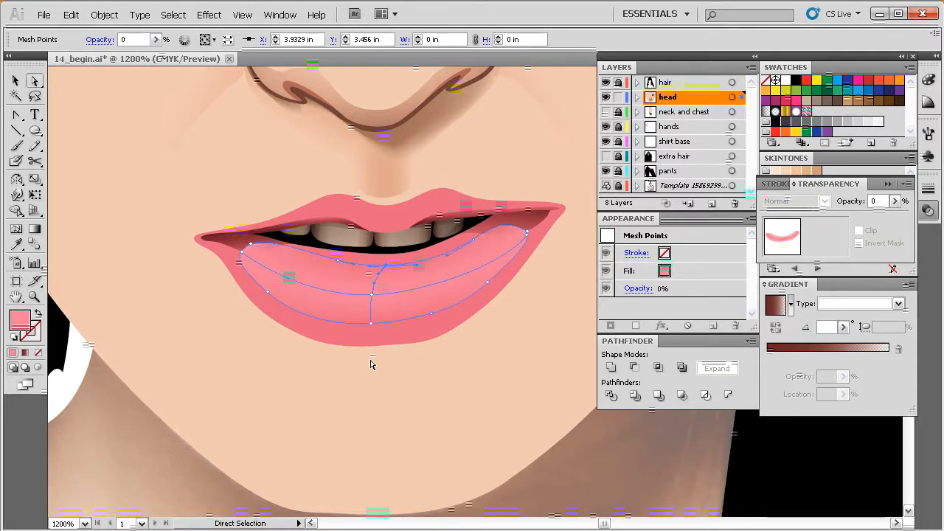
left_click(388, 370)
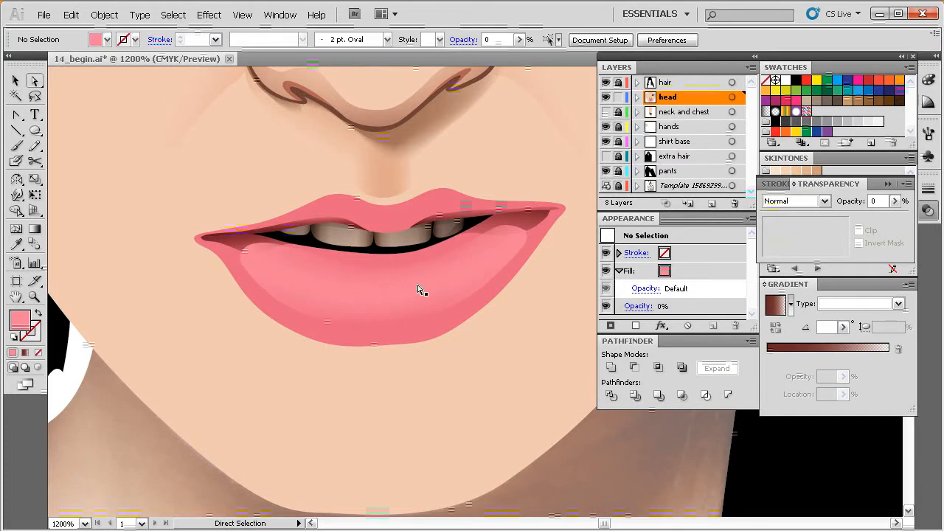
Adjust the vertical mesh line's direction handles, lengthening those of the centre point and shortening those of the two edge points.
left_click(383, 293)
left_click(385, 267)
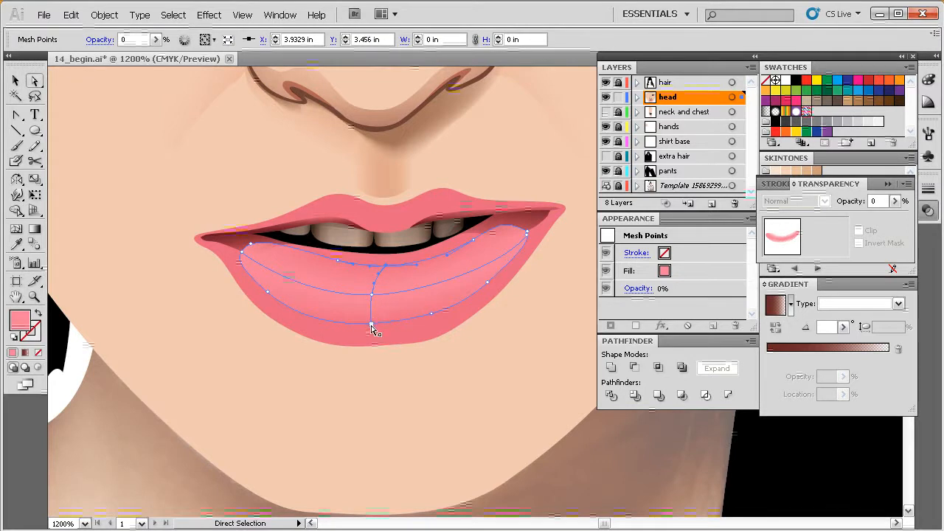
key("ctrl+space")
mouse_move(538, 203)
left_mouse_down()
mouse_move(445, 282)
mouse_move(313, 371)
left_mouse_up()
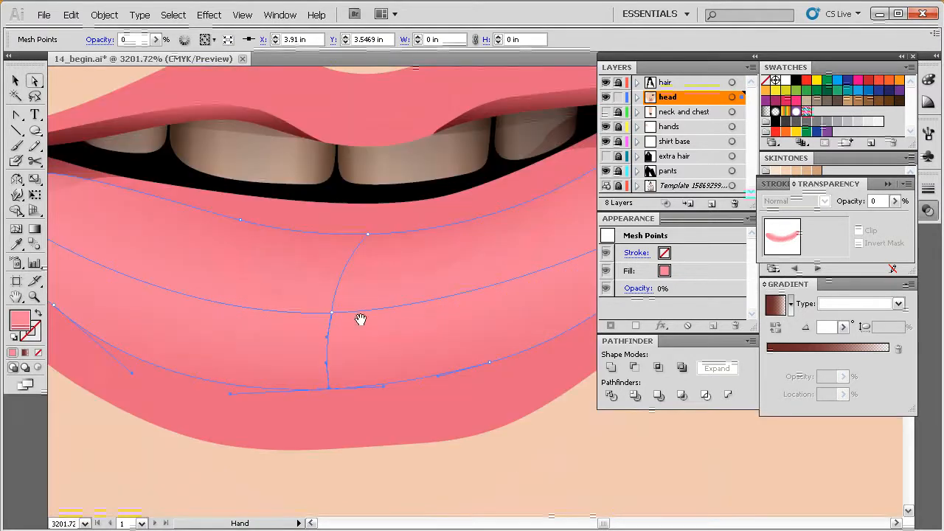
left_click_drag(329, 369, 327, 383)
left_click_drag(328, 343, 327, 354)
left_click(333, 315)
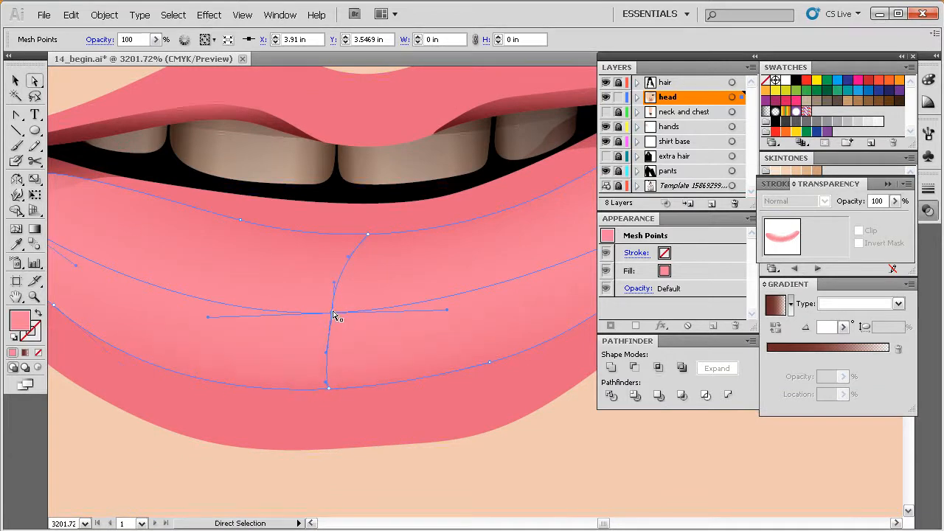
left_click_drag(336, 274, 361, 245)
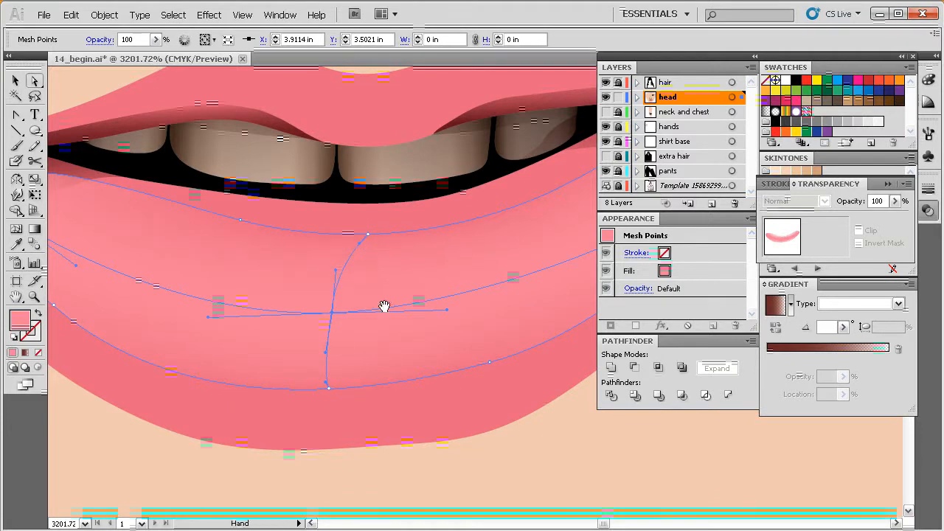
Try fading the mesh point at the highlight's left end to 0% opacity, and undo the change.
left_click(449, 323, "ctrl+alt")
left_click(449, 323, "ctrl+alt")
left_click_drag(479, 304, 352, 342)
mouse_move(485, 262)
left_mouse_down()
mouse_move(482, 250)
mouse_move(474, 259)
left_mouse_up()
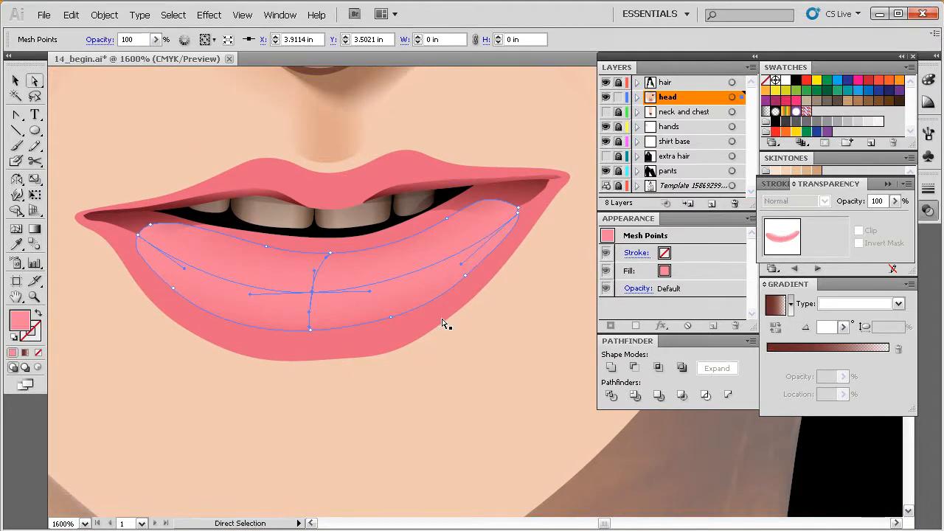
left_click(434, 356)
left_click(168, 261)
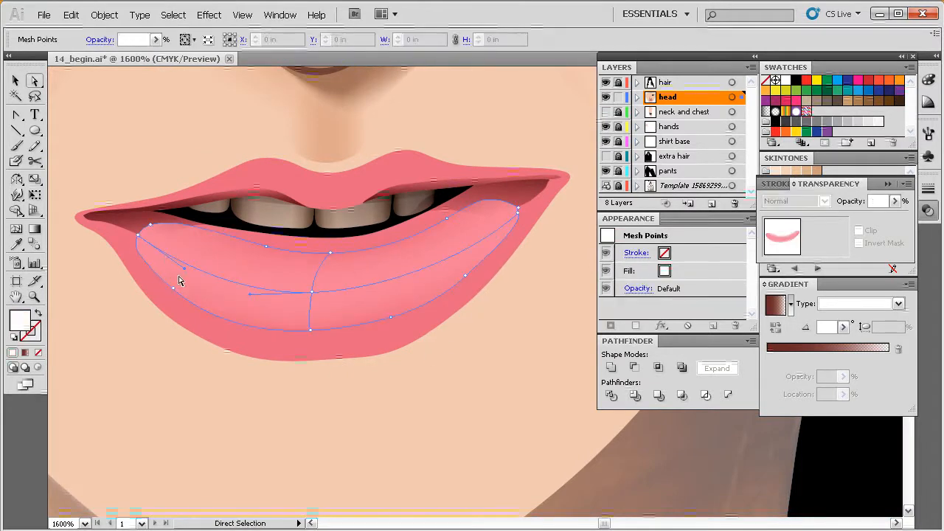
left_click(140, 240)
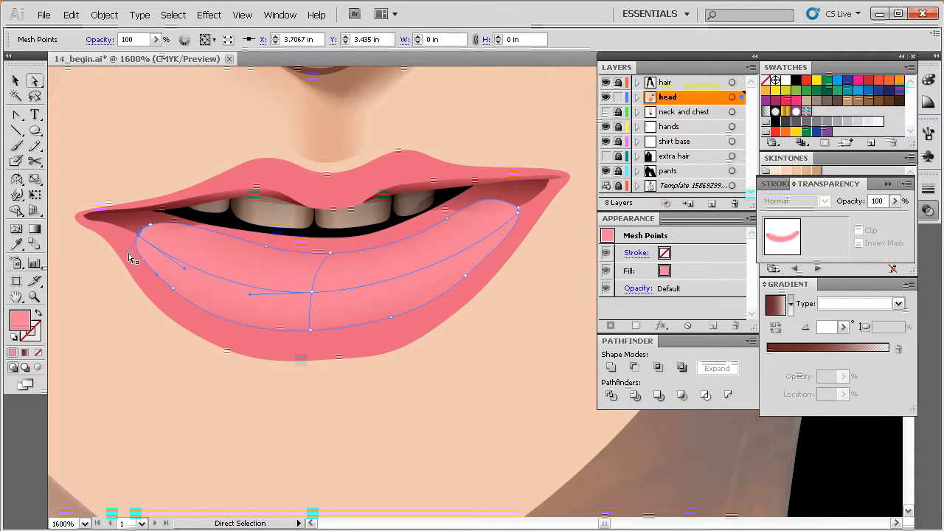
key("ctrl")
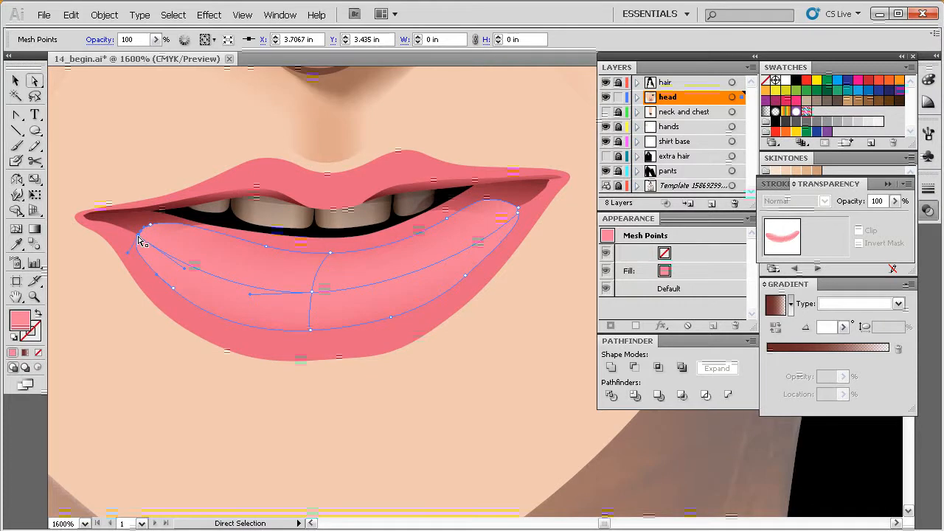
left_click(895, 201)
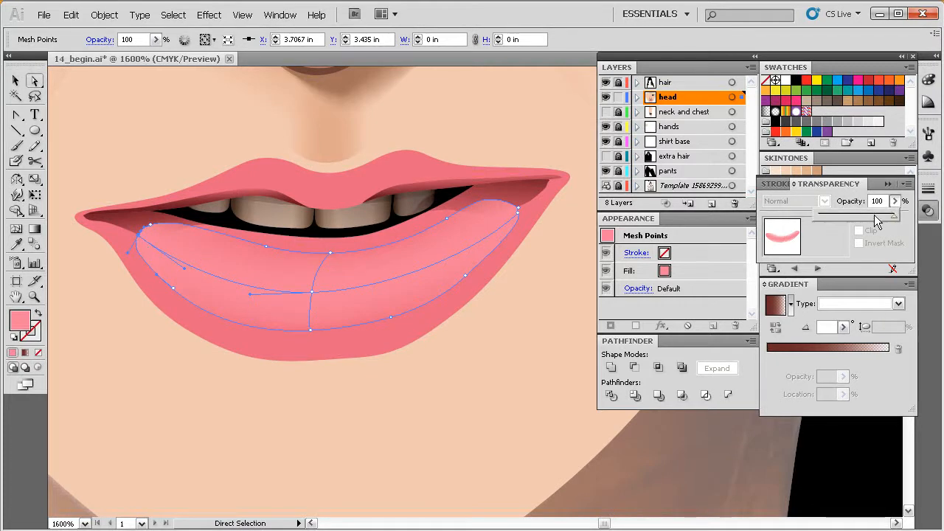
left_click_drag(849, 215, 801, 239)
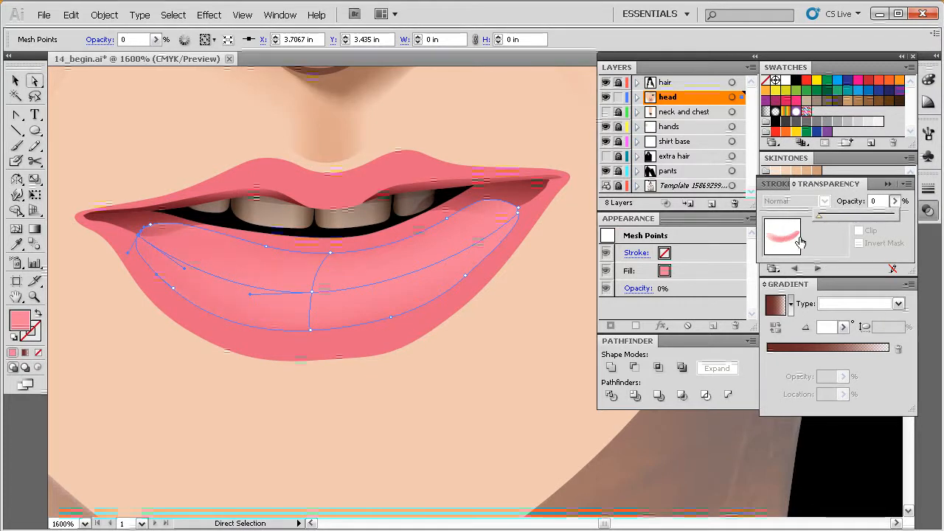
key("ctrl")
key("ctrl+z")
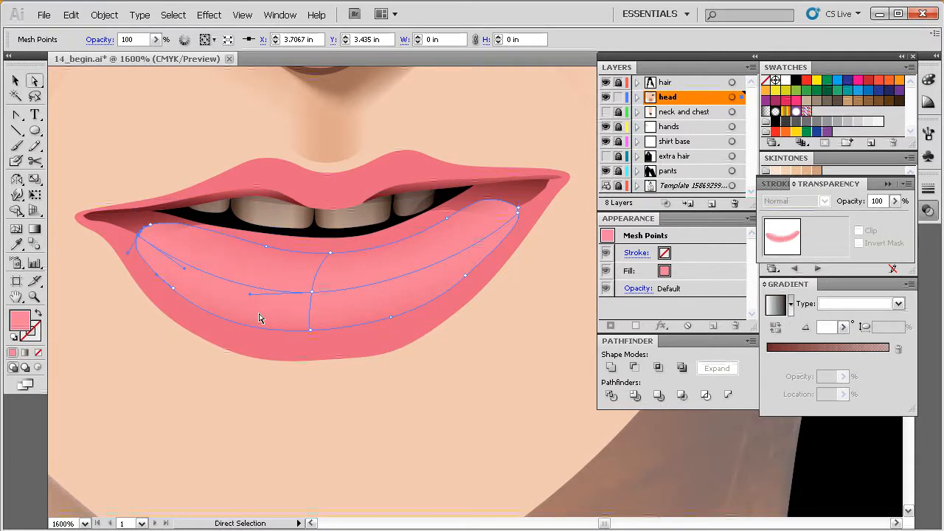
Match the mesh points along the highlight's lower edge and at its right end to the base lip pink with the Eyedropper.
left_click(221, 330)
key("i")
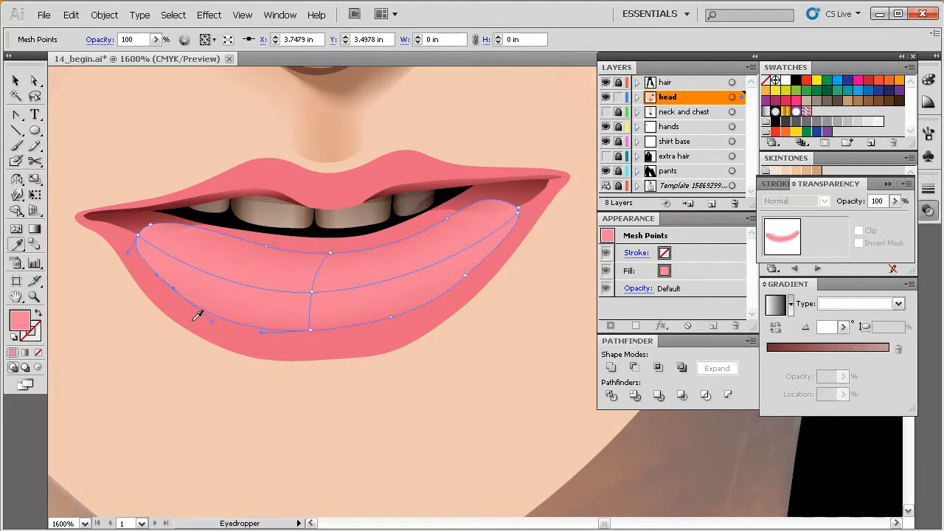
left_click(200, 323)
left_click(311, 331, "ctrl")
left_click(316, 332)
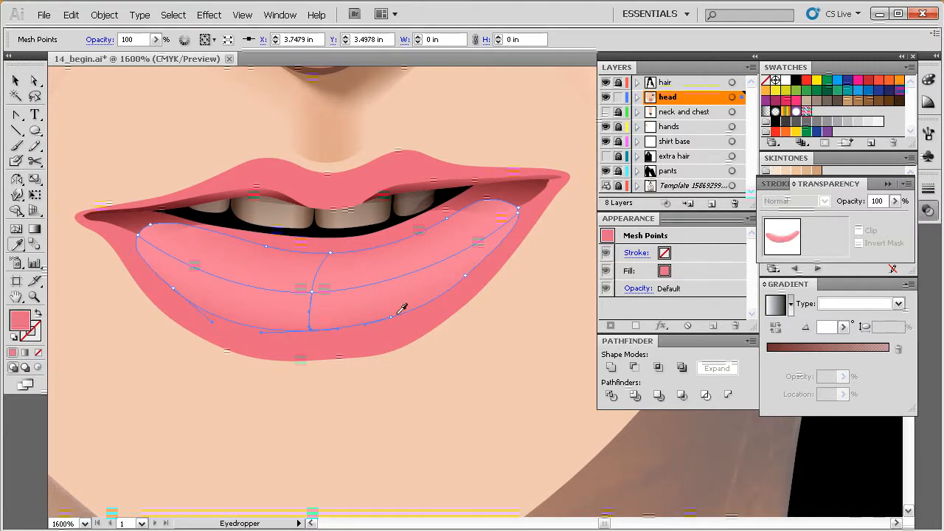
left_click(464, 277, "ctrl")
left_click(517, 220, "ctrl")
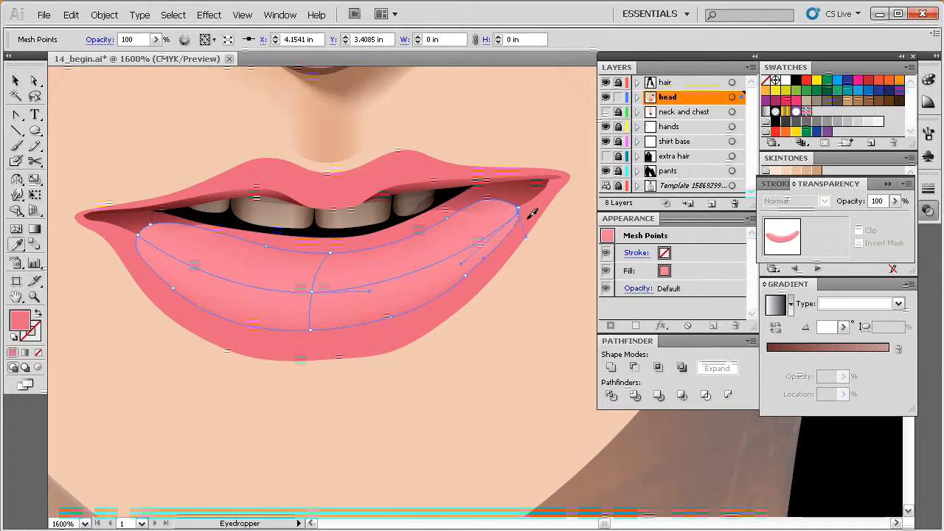
left_click(520, 211, "ctrl")
left_click(520, 214)
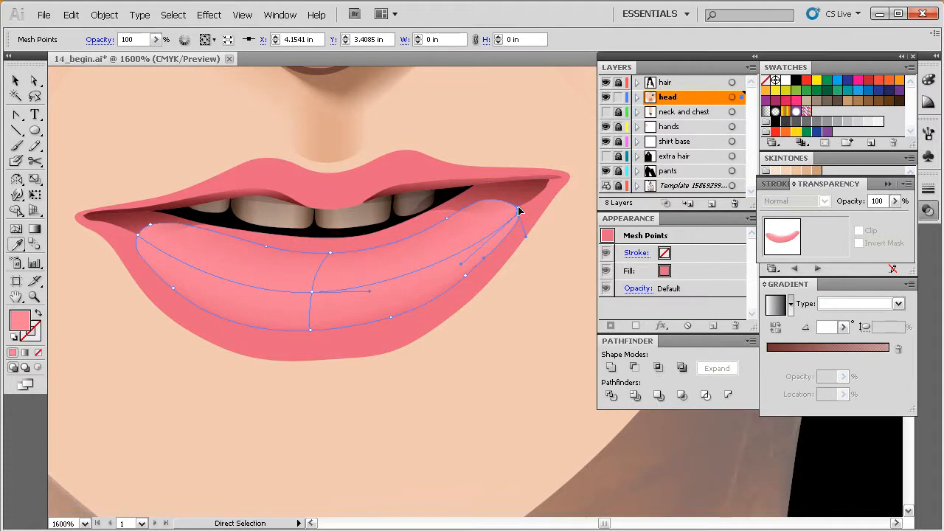
Match the mesh points at the highlight's right tip and along its upper edge to the surrounding lip pink.
key("ctrl+shift+a")
left_click(522, 211, "ctrl")
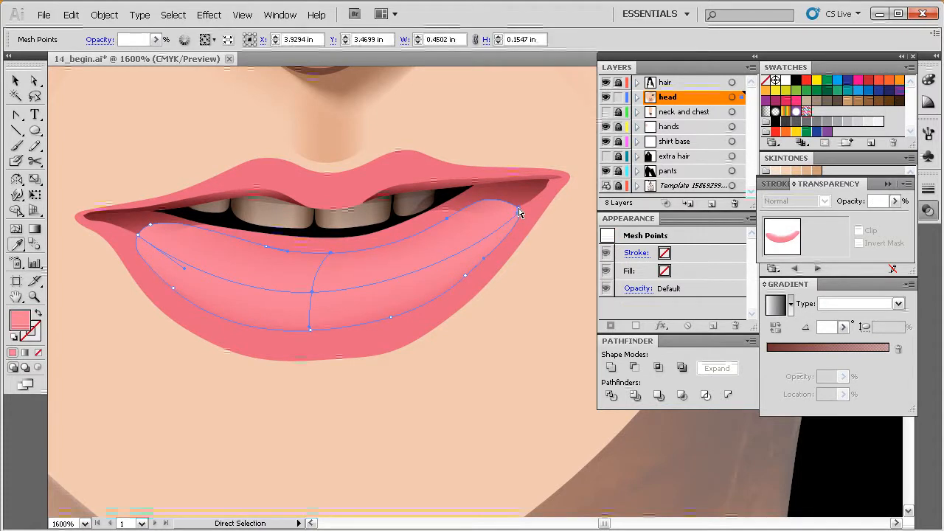
left_click(520, 212, "ctrl")
left_click(270, 250, "ctrl")
left_click(286, 251, "ctrl")
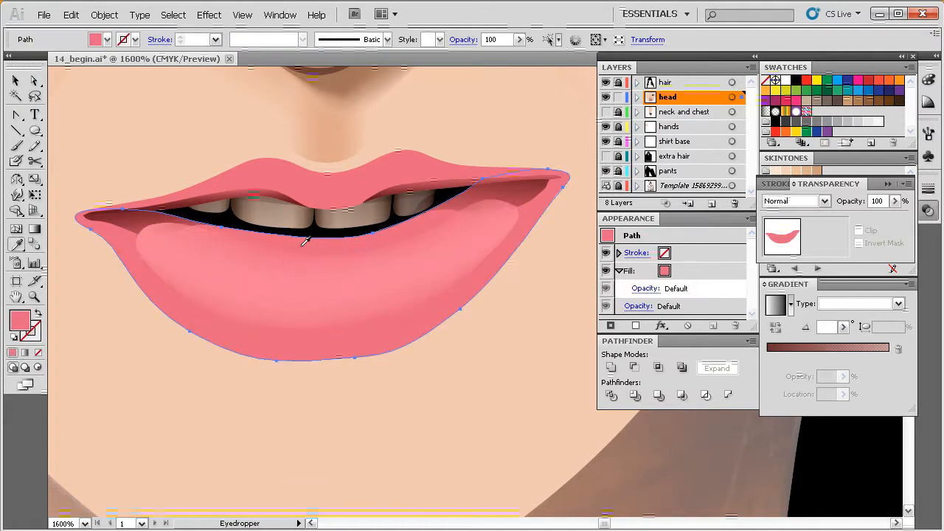
left_click(273, 259, "ctrl")
left_click(267, 248, "ctrl")
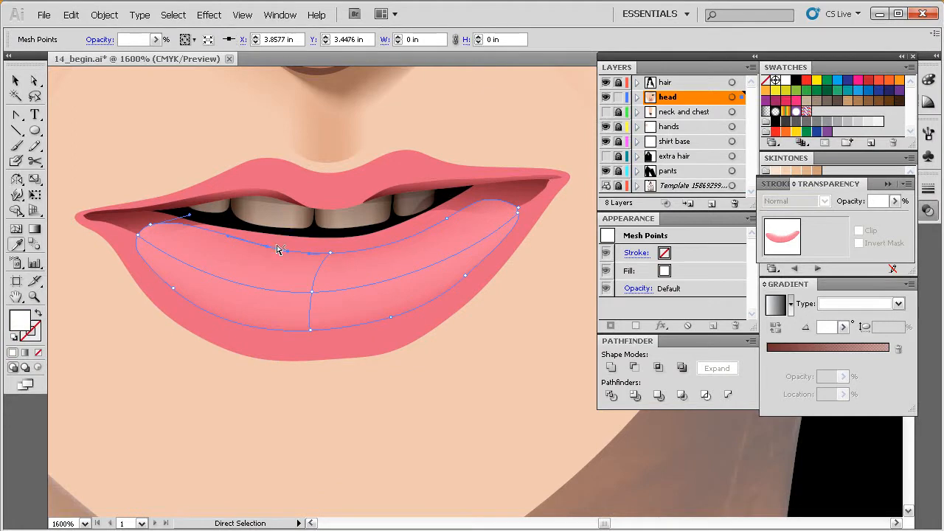
Brighten the centre mesh point's pink to 42% saturation and 99% brightness in HSB, leaving nothing selected.
left_click(344, 323, "ctrl+alt")
left_click_drag(369, 312, 385, 271)
key("a")
left_click(407, 271)
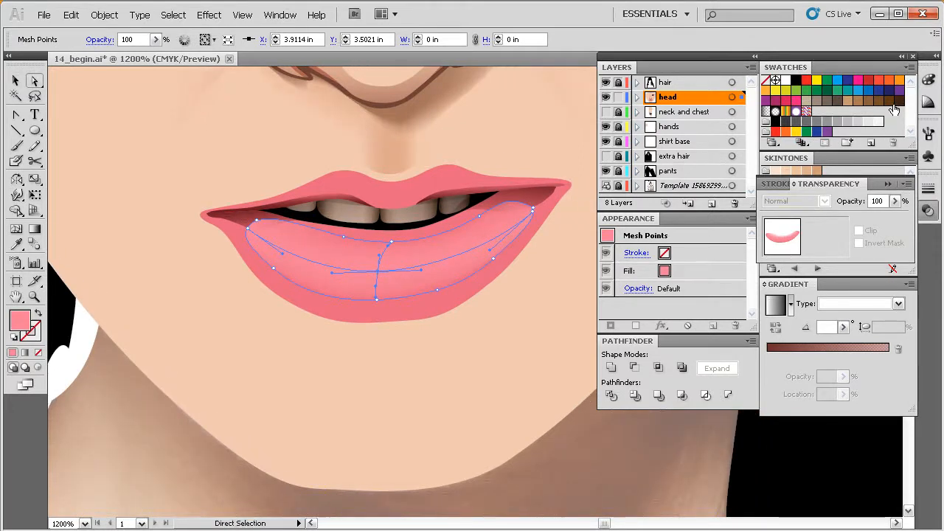
left_click(929, 82)
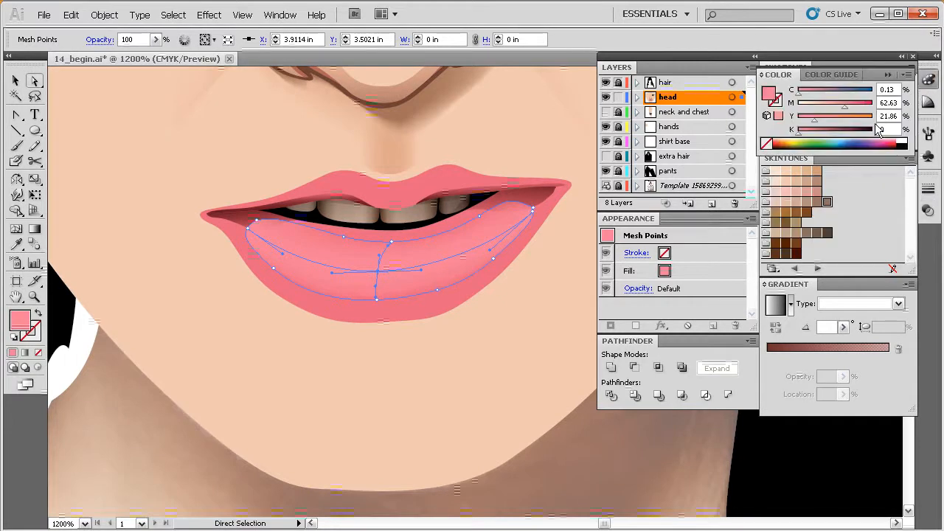
left_click(844, 149, "shift")
left_click(843, 150, "shift")
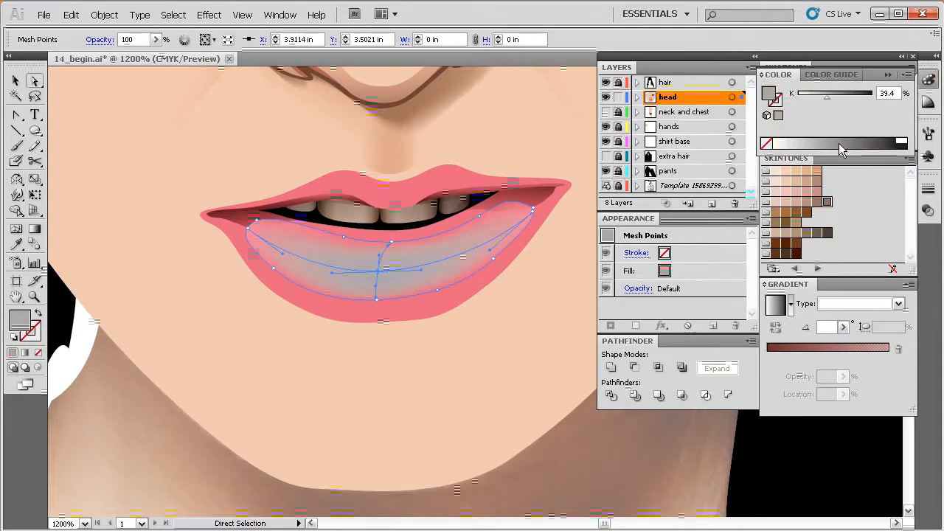
key("ctrl+z")
left_click(844, 149, "shift")
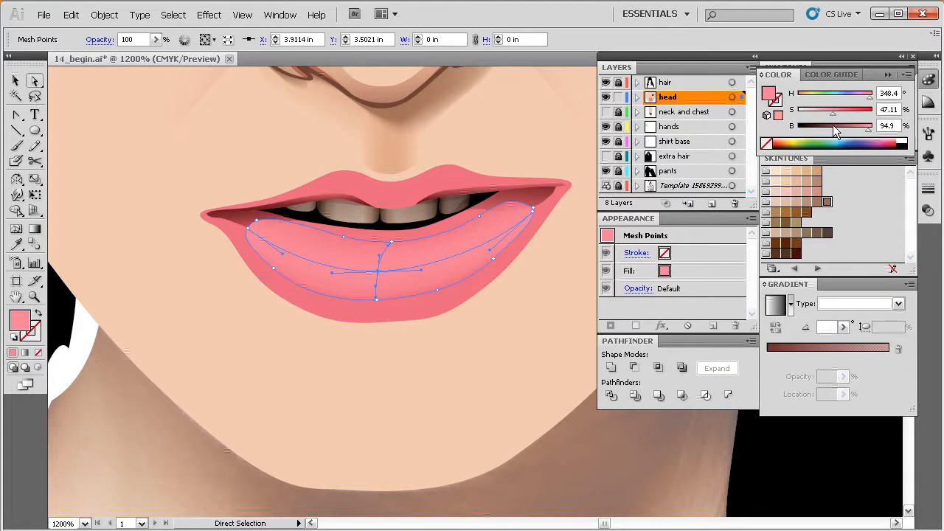
left_click_drag(832, 118, 872, 136)
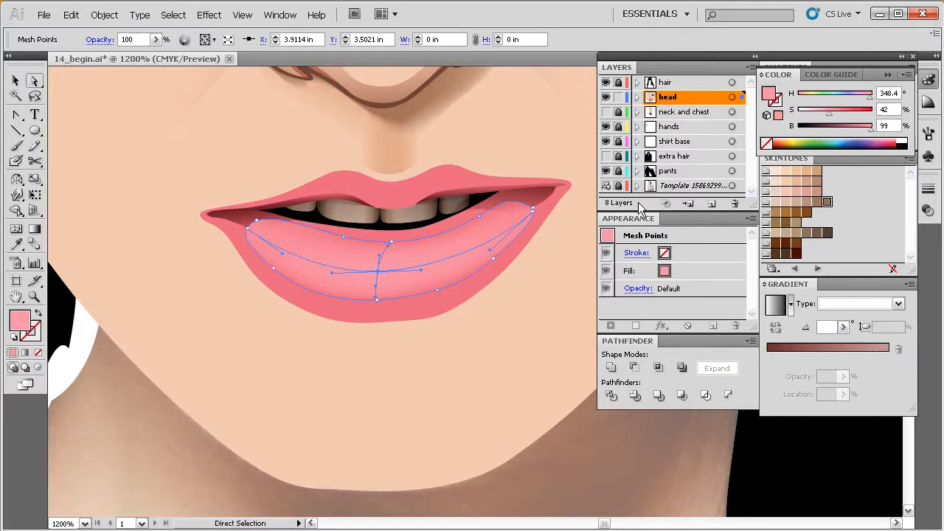
key("ctrl+shift+a")
Examine the shaded lips and the lower-lip highlight against the whole lower face.
left_click_drag(455, 332, 450, 333)
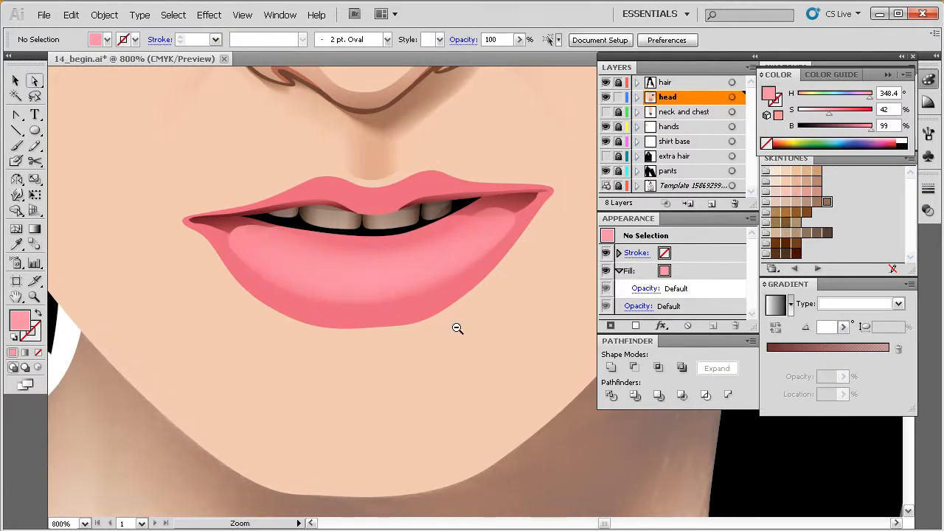
left_click(455, 330, "ctrl+alt")
left_click(458, 319, "ctrl+alt")
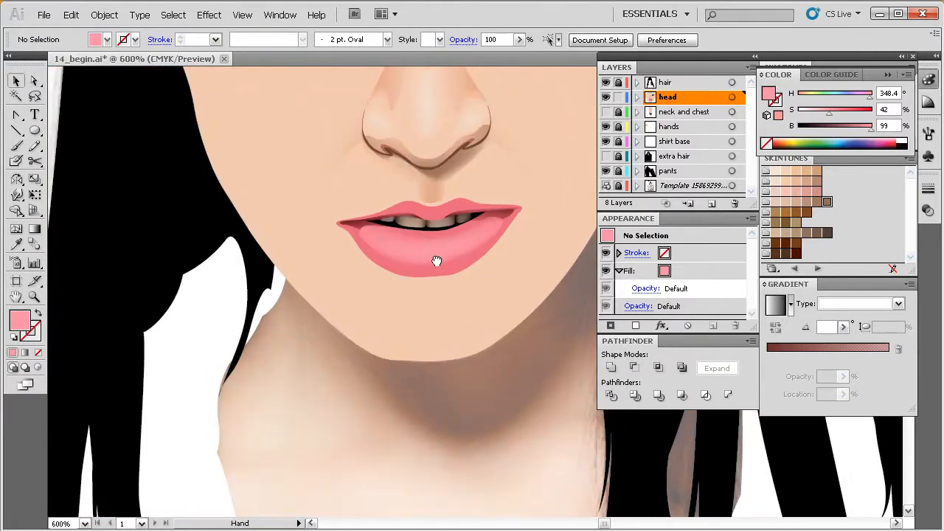
left_click_drag(440, 255, 435, 269)
left_click(435, 270)
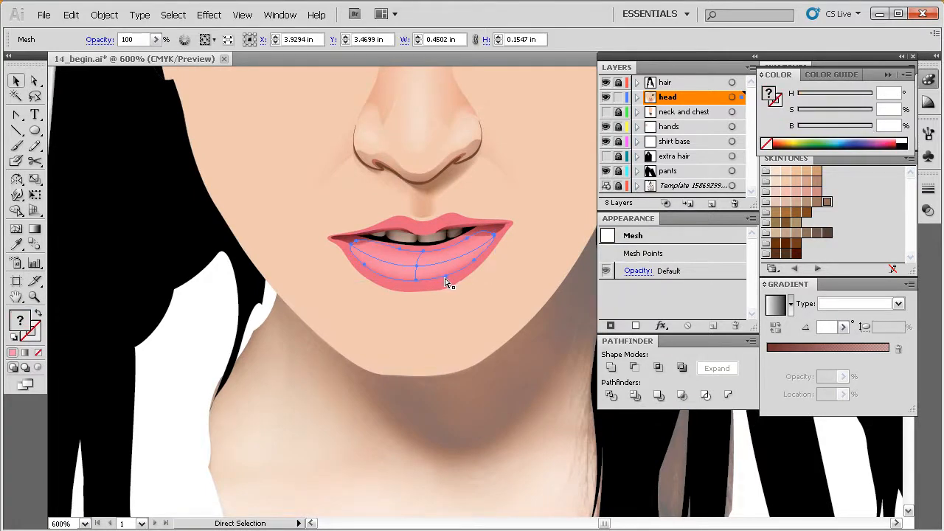
left_click(453, 293)
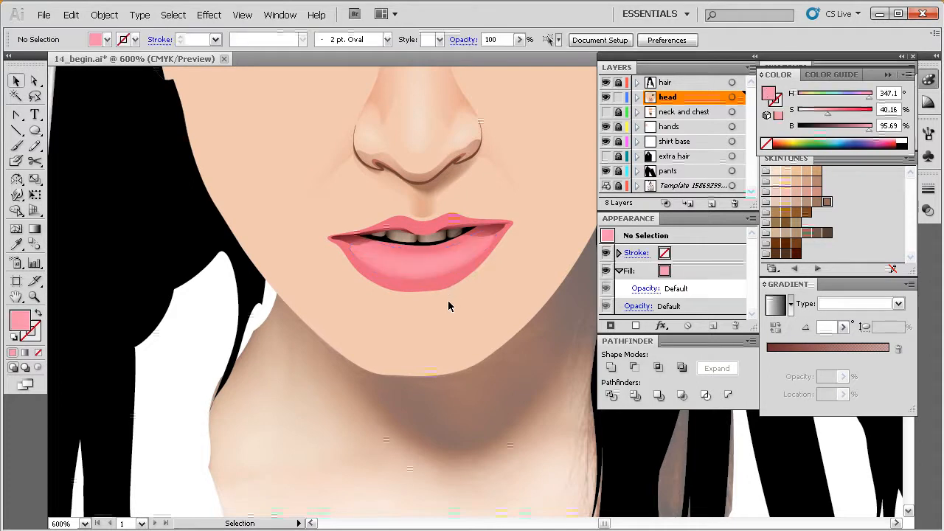
mouse_move(452, 287)
left_mouse_down()
mouse_move(441, 308)
mouse_move(456, 300)
left_mouse_up()
left_click(450, 301, "ctrl+alt")
left_click(450, 301, "ctrl+alt")
In outline view, draw a thin Pencil shape over the photo's shine on the lower lip's upper half, about 0.43 by 0.10 in.
left_click_drag(548, 225, 400, 347)
left_click_drag(491, 298, 447, 310)
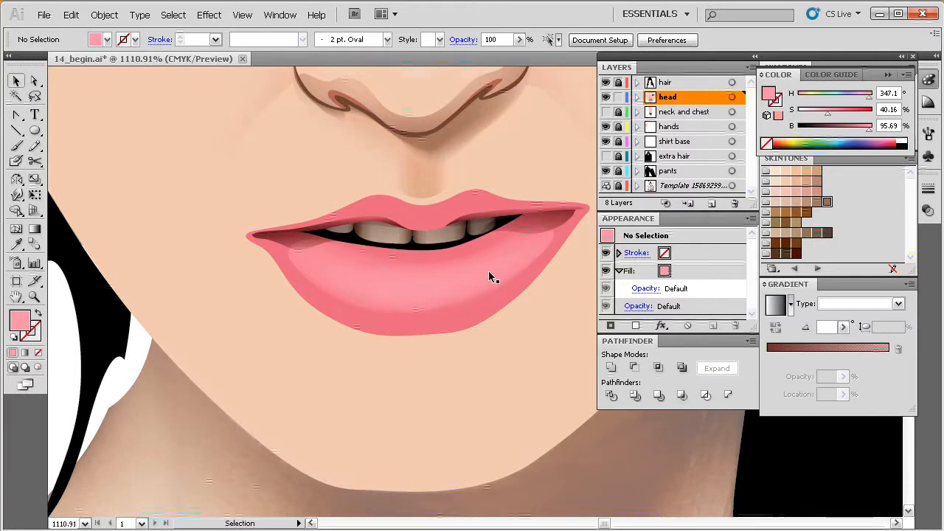
key("ctrl+y")
left_click_drag(492, 275, 468, 302)
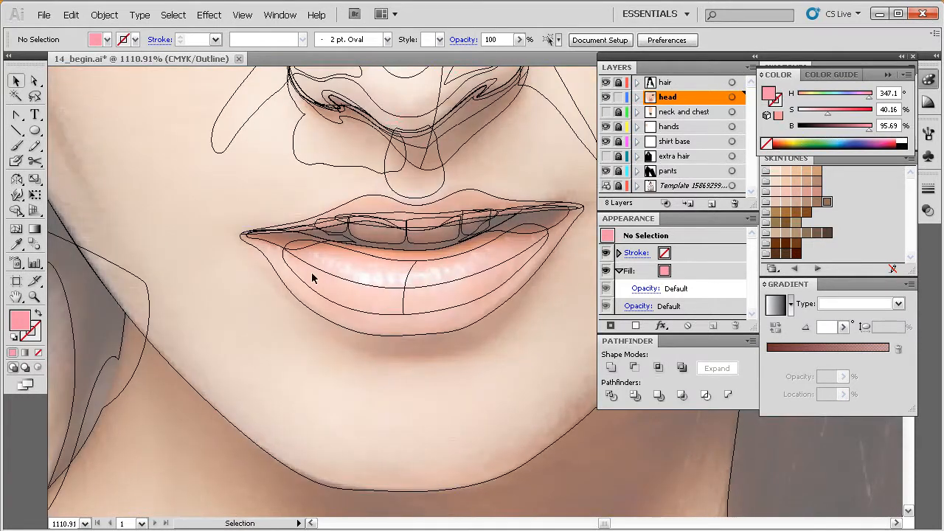
key("n")
mouse_move(288, 246)
left_mouse_down()
mouse_move(323, 278)
mouse_move(400, 291)
mouse_move(495, 269)
mouse_move(544, 237)
left_mouse_up()
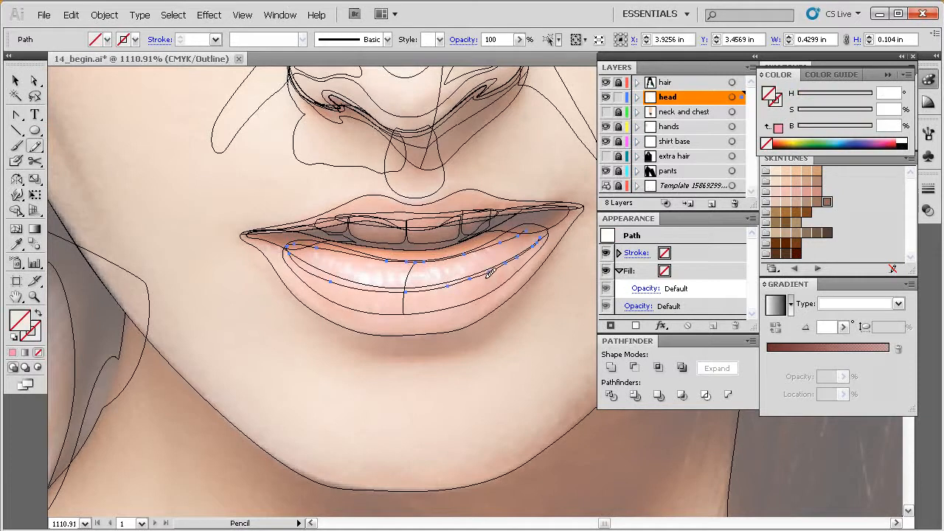
Redraw the thin Pencil shape over the lower lip's photo shine, about 0.41 by 0.09 in, and refine its ends and edges.
left_click(493, 288, "ctrl")
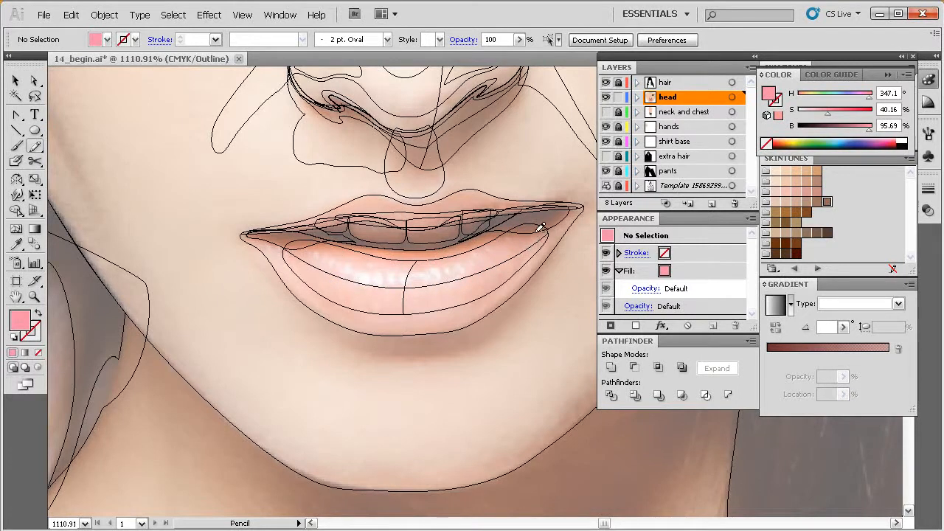
left_click_drag(542, 230, 492, 265)
left_click_drag(305, 263, 416, 288)
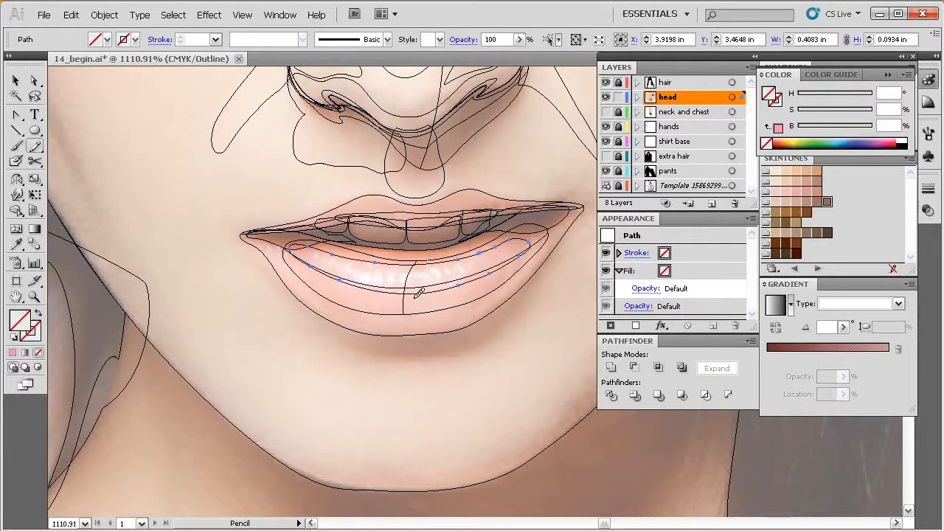
left_click_drag(519, 255, 528, 238)
left_click_drag(337, 254, 354, 273)
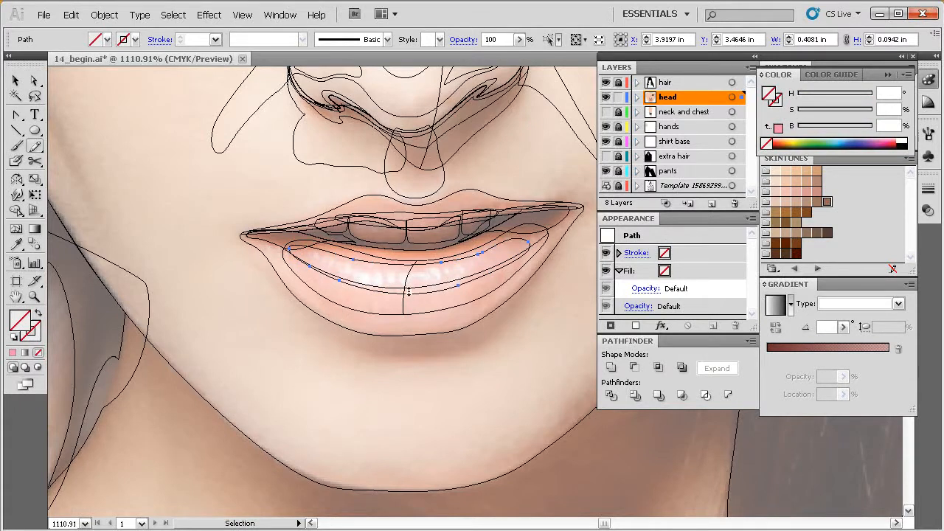
Return to preview and fill the new shine shape with the last-used pink, HSB 347.1, 40.16, 95.69.
key("ctrl+y")
key("v")
left_click_drag(452, 303, 447, 303)
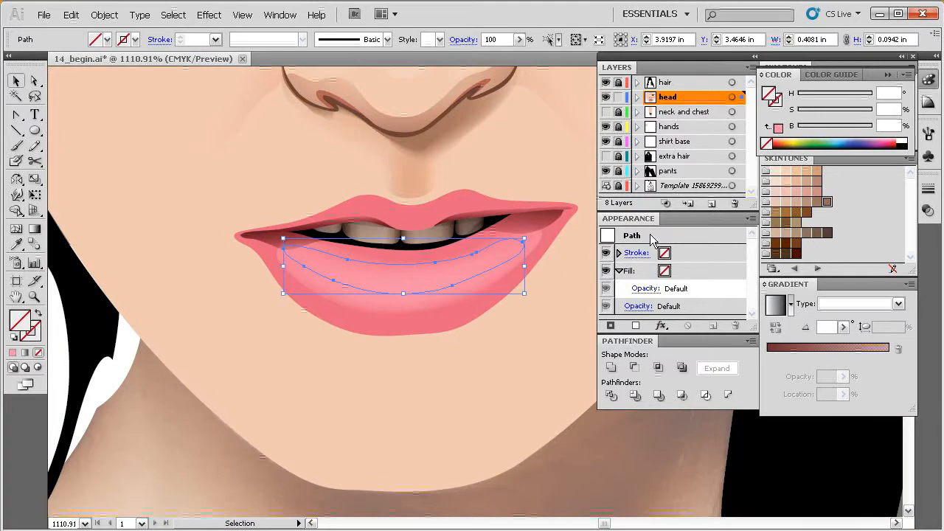
left_click(779, 130)
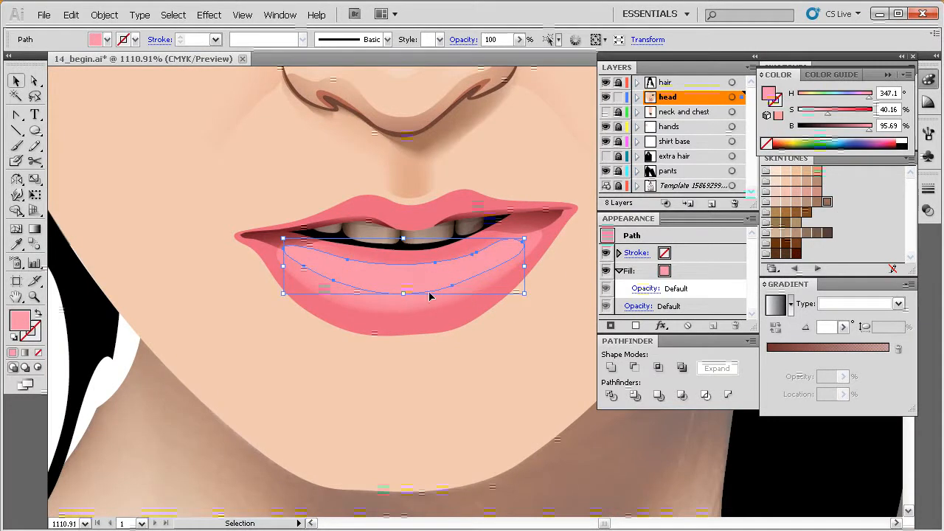
Set the shine shape's blending mode to Screen and its opacity to 50%.
left_click(463, 39)
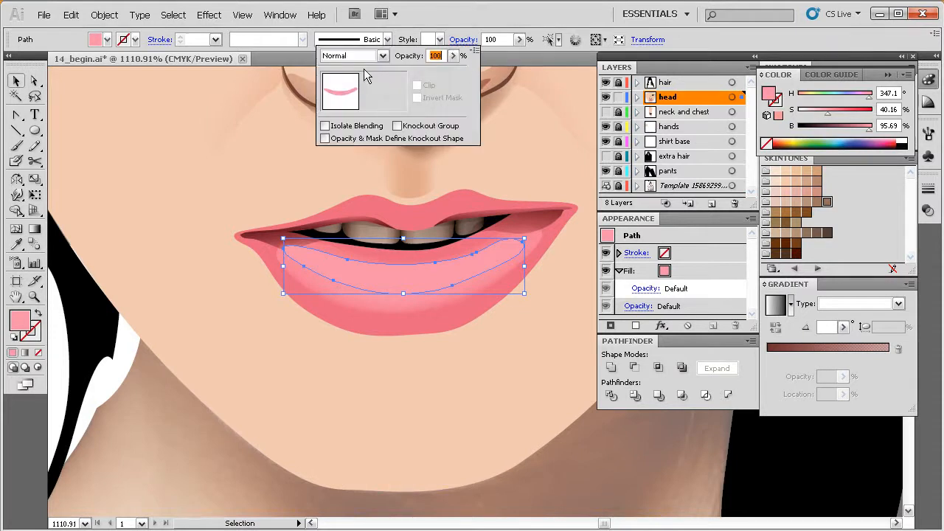
left_click(383, 56)
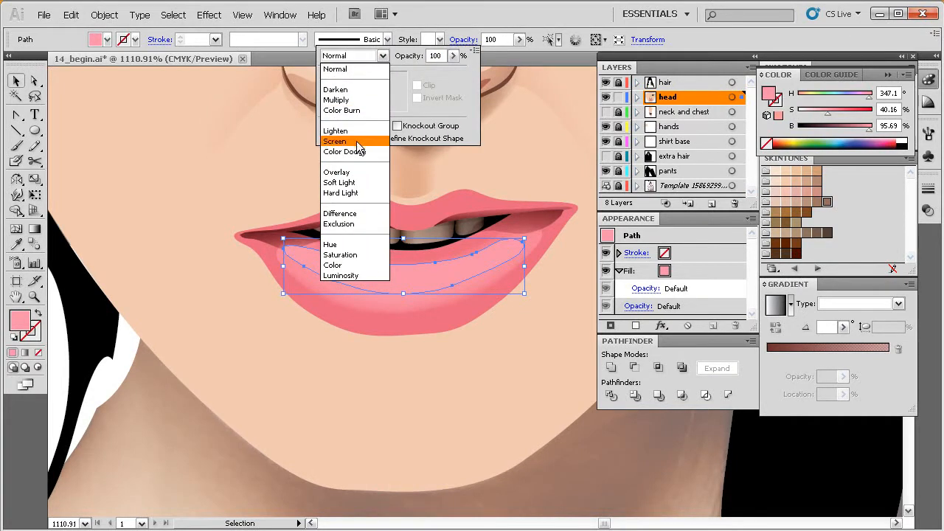
left_click(347, 142)
type("50")
key("Return")
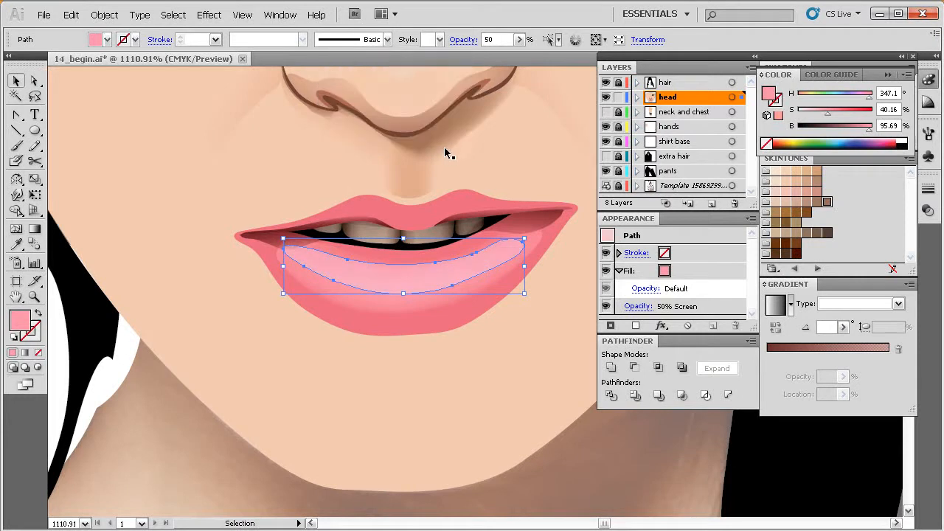
Examine the screened shine shape on the lower lip against the rest of the mouth, from afar and close up.
left_click(448, 356)
left_click(491, 262)
key("n")
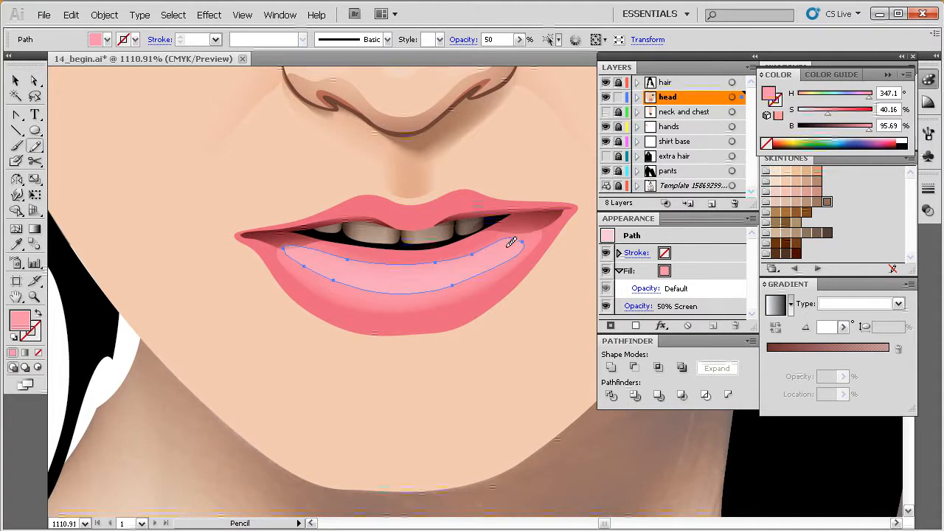
key("v")
left_click_drag(471, 298, 438, 306)
left_click(462, 317, "ctrl+alt")
left_click(463, 318, "ctrl+alt")
key("ctrl+shift+a")
left_click_drag(561, 188, 301, 383)
left_click_drag(474, 312, 401, 323)
left_click(431, 329, "ctrl+alt")
left_click_drag(462, 325, 447, 332)
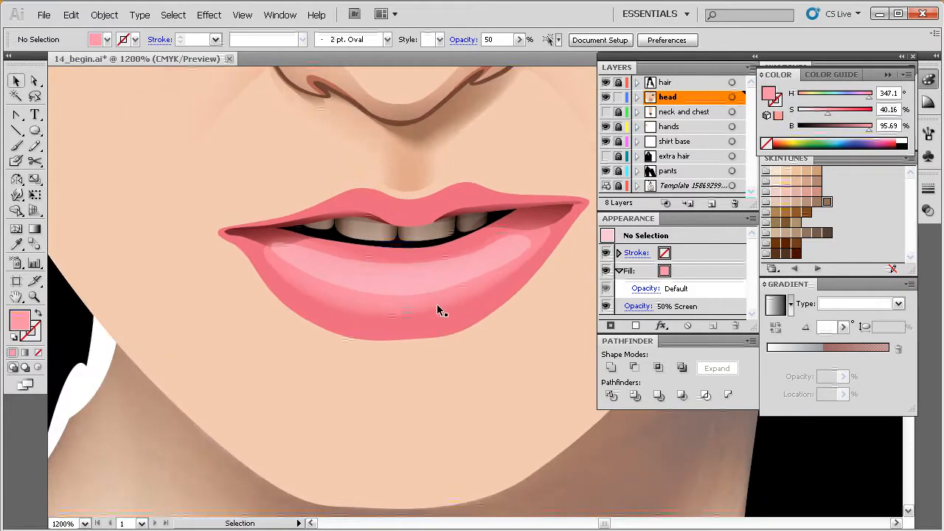
In outline view, hide the mouth paths to study the photo's lip shine, and show them all again.
key("ctrl+y")
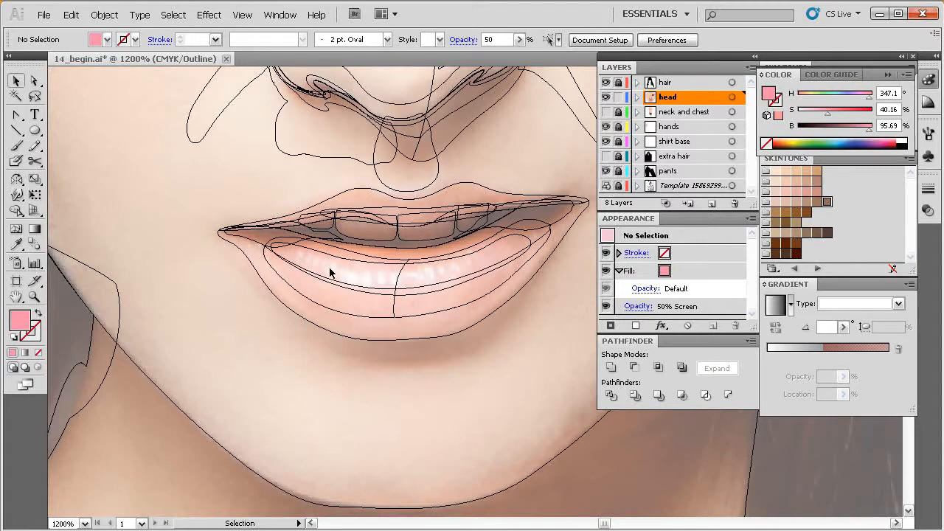
key("space")
left_click_drag(481, 289, 463, 295)
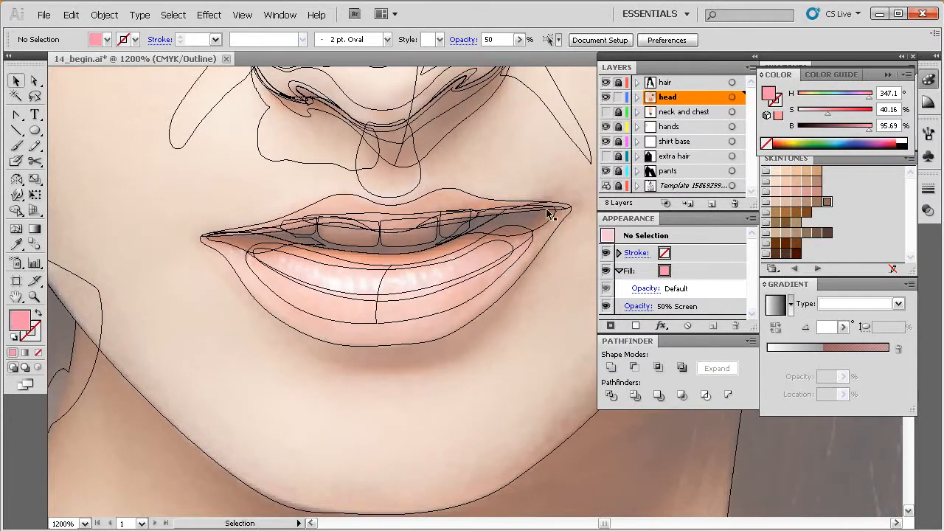
left_click_drag(570, 199, 239, 363)
key("a")
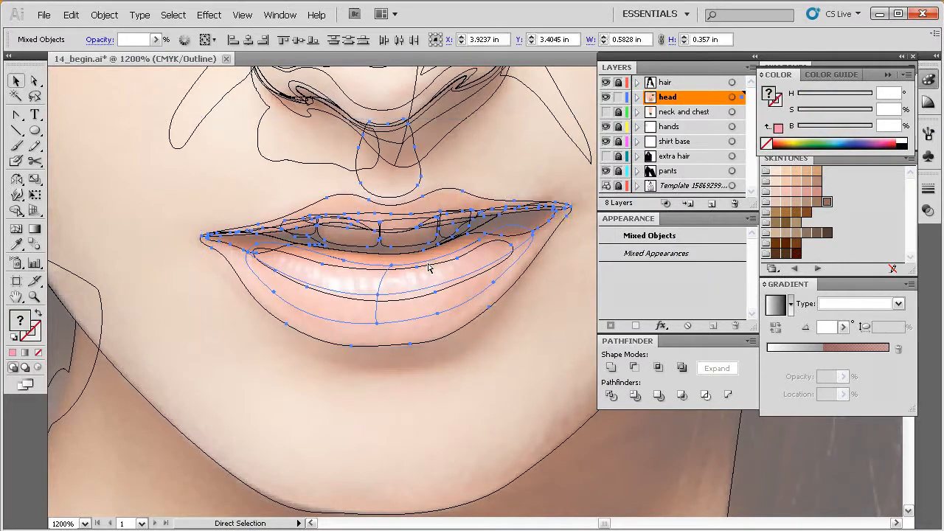
key("ctrl+3")
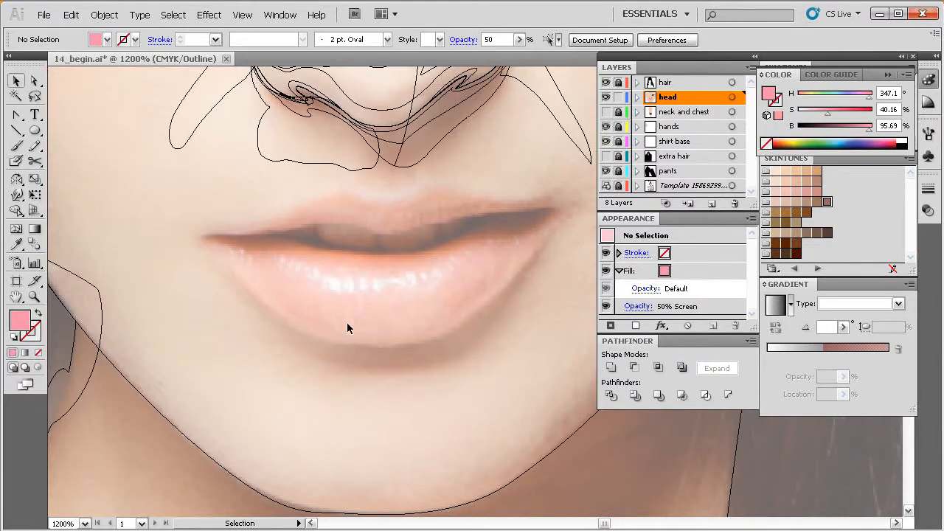
key("ctrl+alt+3")
left_click(461, 346)
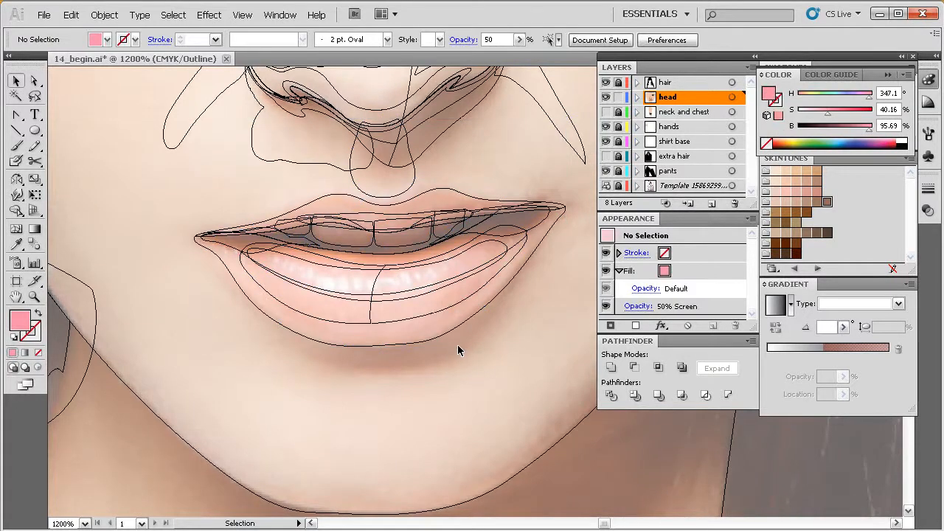
With the Blob Brush, a white stroke and no fill, trace the photo's row of small shine spots on the lower lip.
key("shift+b")
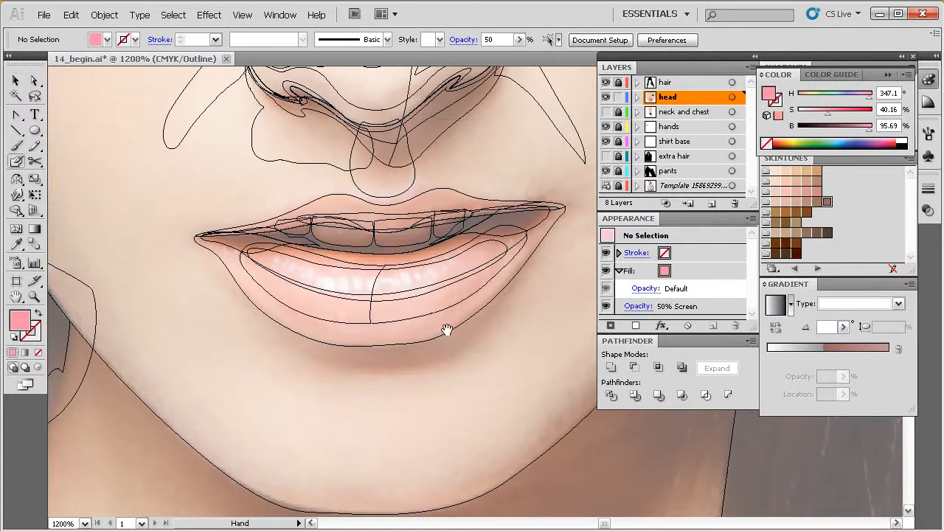
left_click_drag(445, 323, 438, 337)
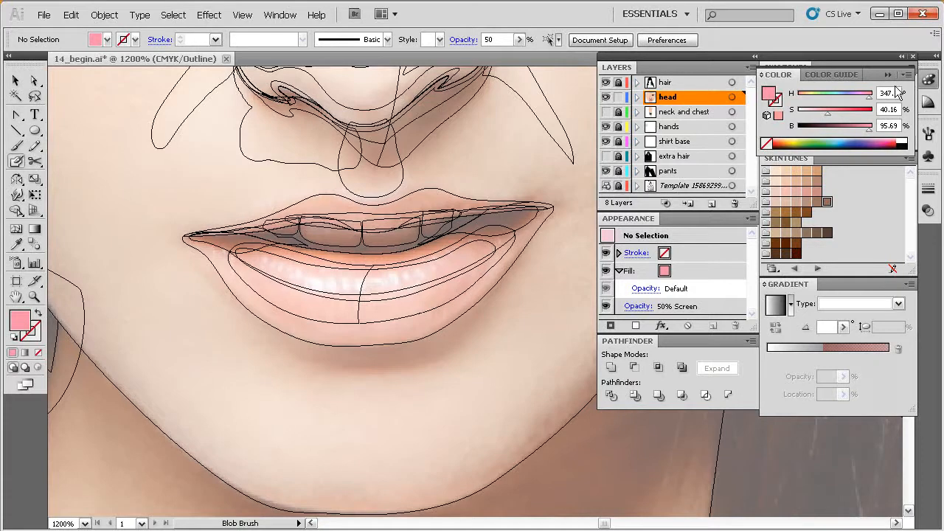
left_click(929, 79)
left_click(786, 80)
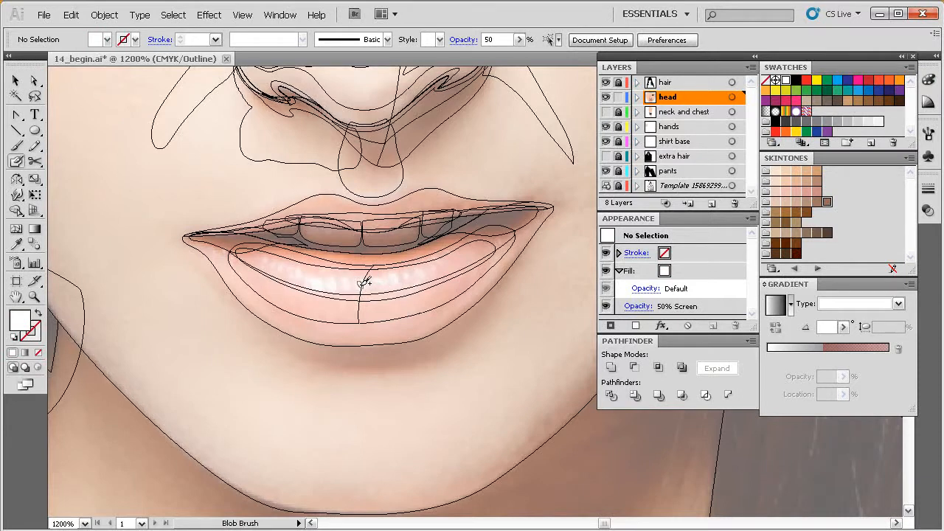
key("shift+x")
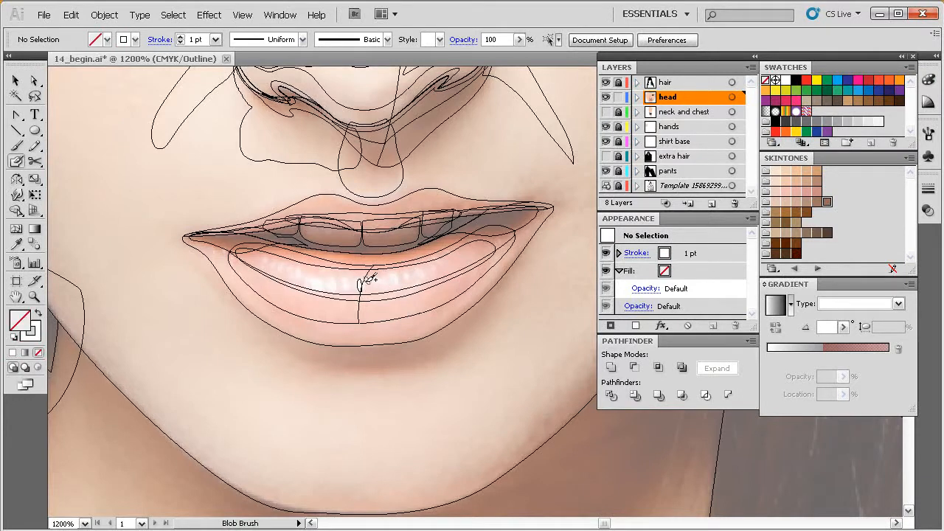
left_click_drag(367, 282, 439, 262)
left_click_drag(325, 281, 310, 271)
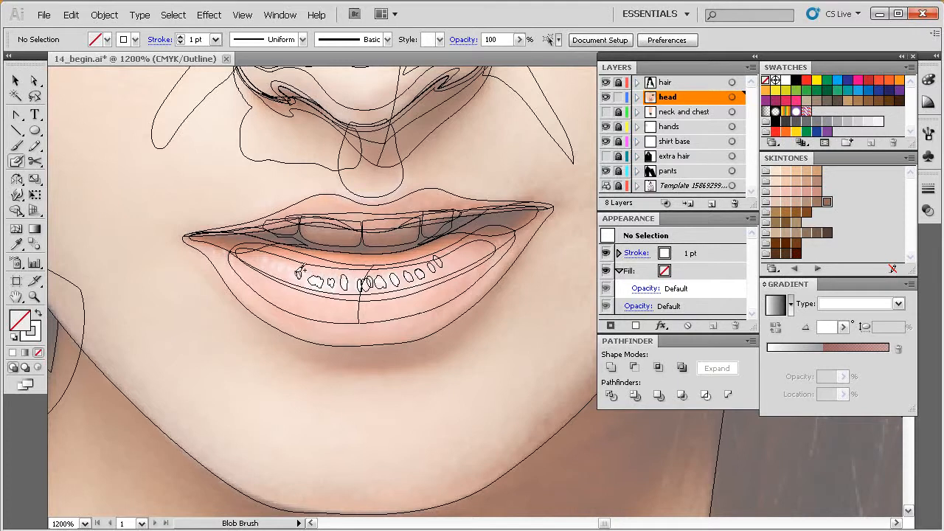
left_click(274, 263)
left_click(265, 259)
key("v")
key("ctrl+y")
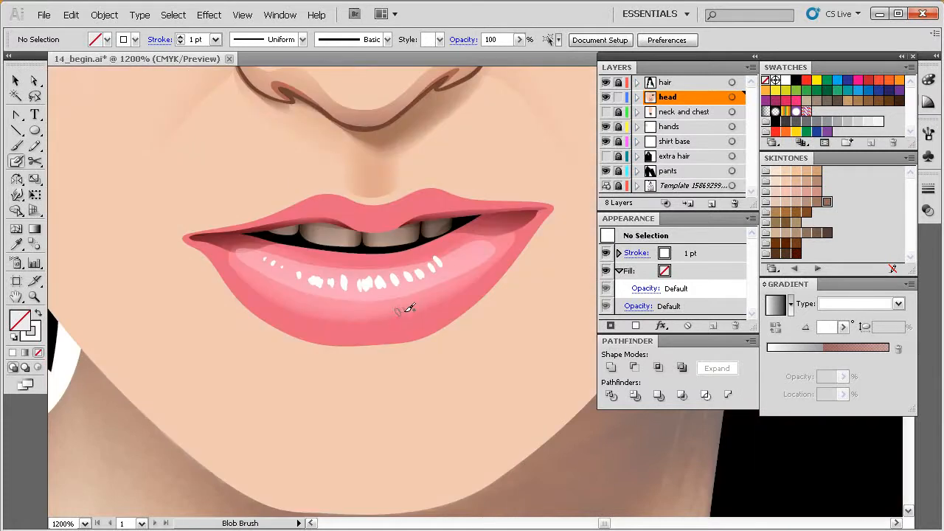
Paint a thin white Blob Brush highlight along the upper edge of the upper lip's left peak.
key("space")
left_click_drag(418, 317, 401, 318)
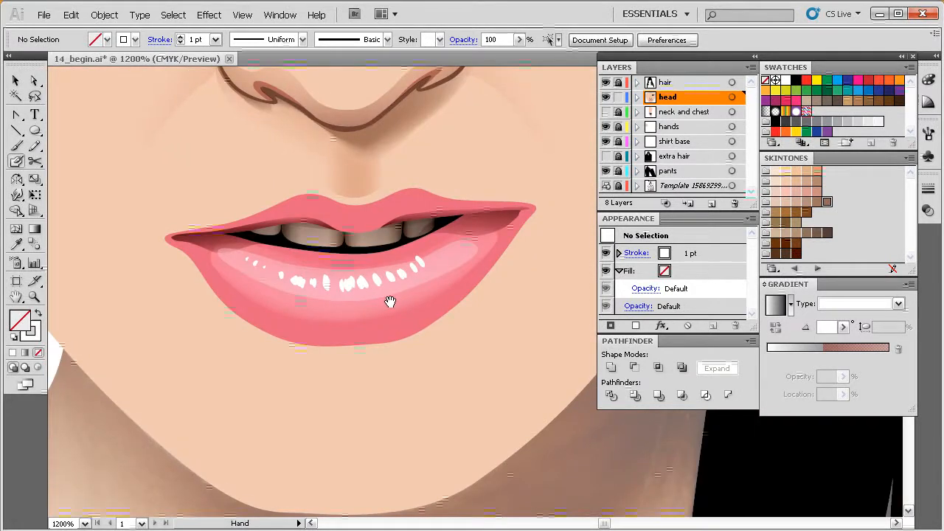
left_click(414, 312, "ctrl+alt")
left_click(413, 312, "ctrl+alt")
left_click_drag(494, 293, 432, 303)
key("ctrl+space")
left_click_drag(527, 205, 314, 349)
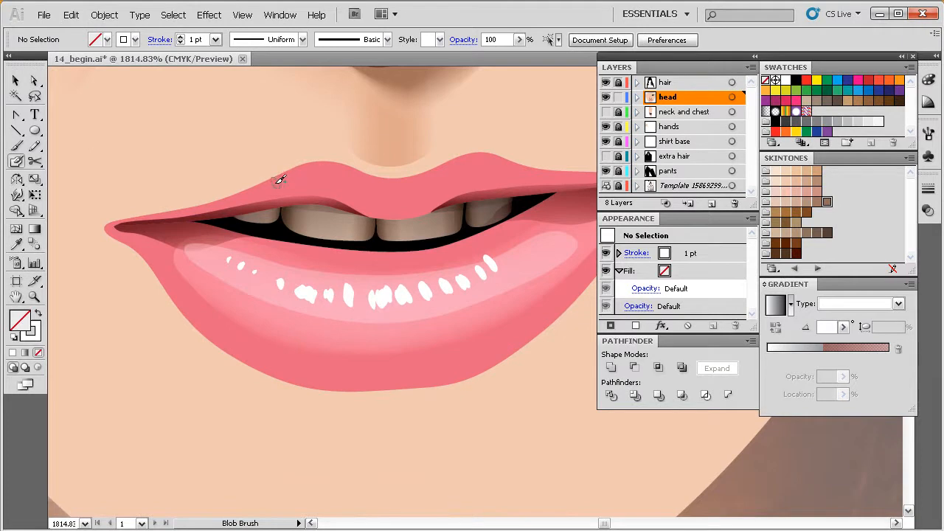
mouse_move(268, 183)
left_mouse_down()
mouse_move(298, 172)
mouse_move(354, 172)
left_mouse_up()
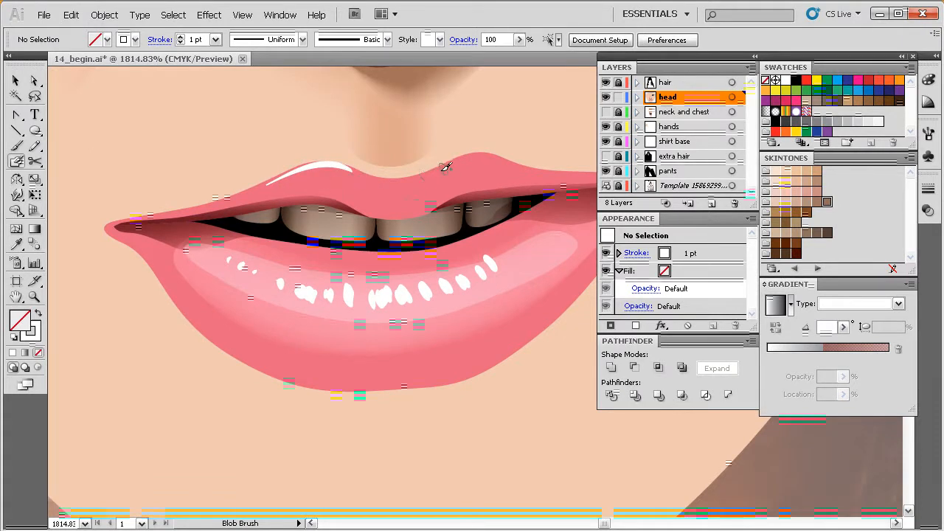
left_click_drag(422, 182, 508, 166)
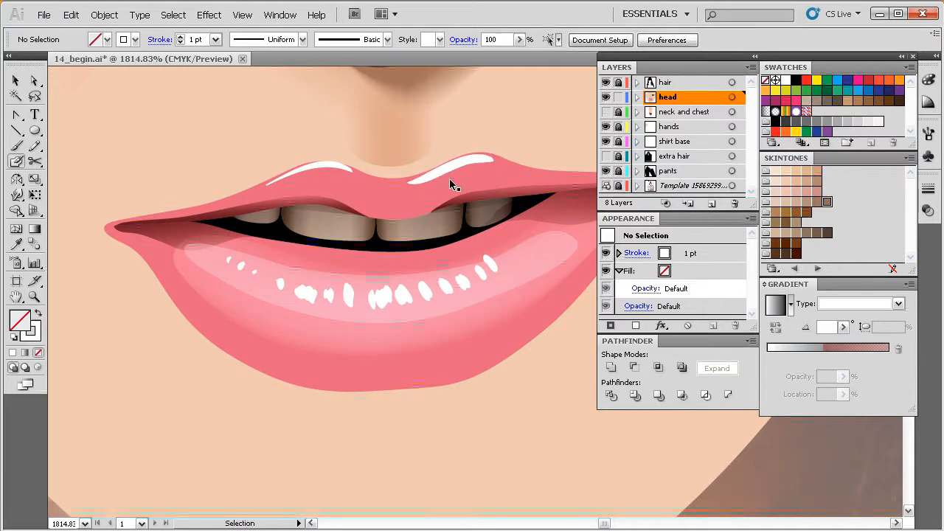
key("ctrl+z")
mouse_move(414, 177)
left_mouse_down()
mouse_move(457, 166)
mouse_move(512, 170)
left_mouse_up()
key("ctrl+z")
Paint a thin curved white highlight along the upper lip's right peak with the Blob Brush, leaving nothing selected.
mouse_move(411, 175)
left_mouse_down()
mouse_move(479, 156)
mouse_move(497, 171)
left_mouse_up()
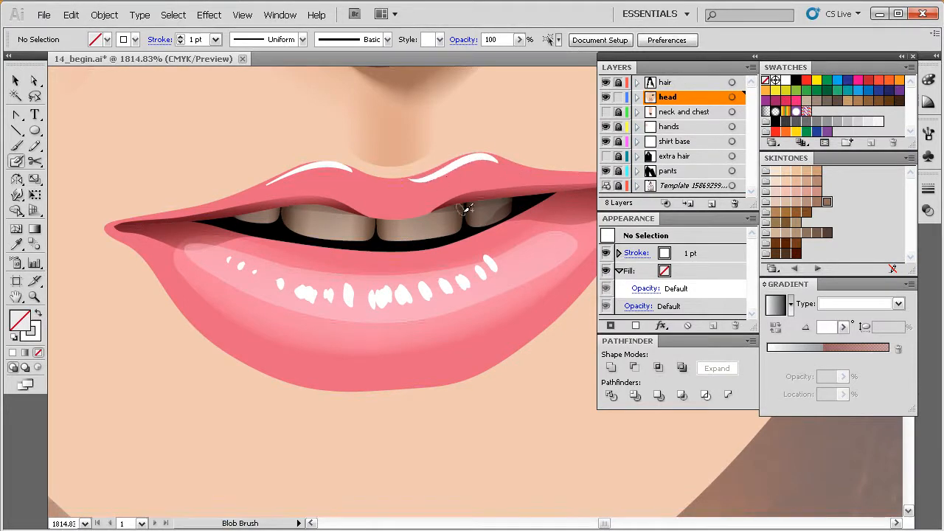
left_click(447, 239, "ctrl+alt")
left_click_drag(483, 306, 405, 267)
left_click_drag(384, 310, 359, 275)
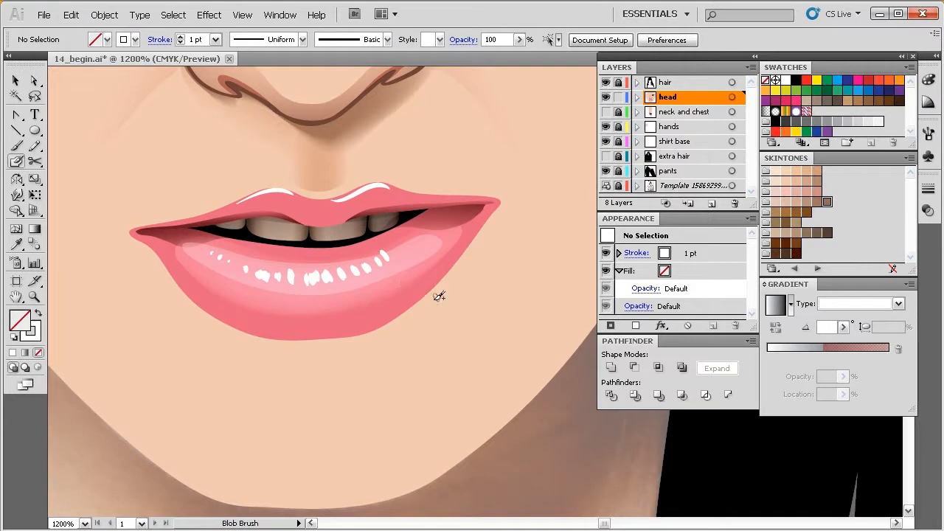
left_click_drag(418, 288, 411, 288)
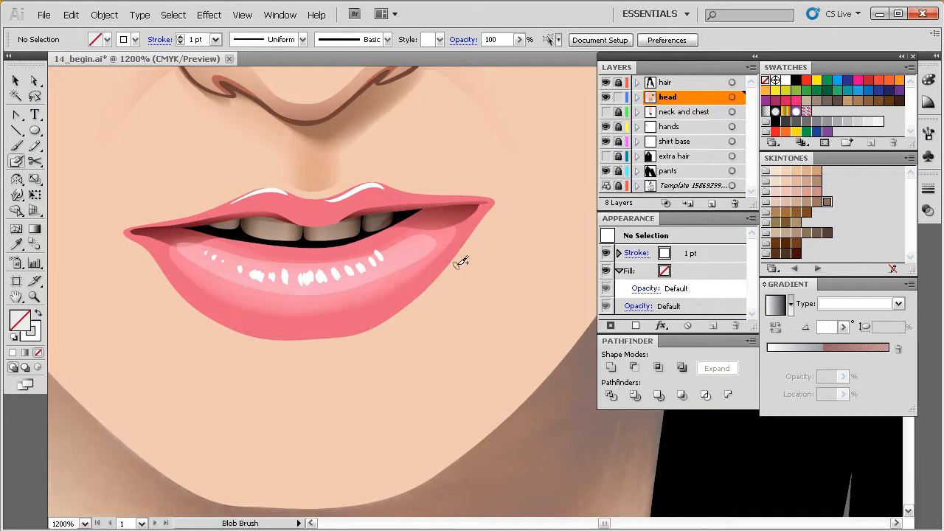
left_click(459, 219, "ctrl")
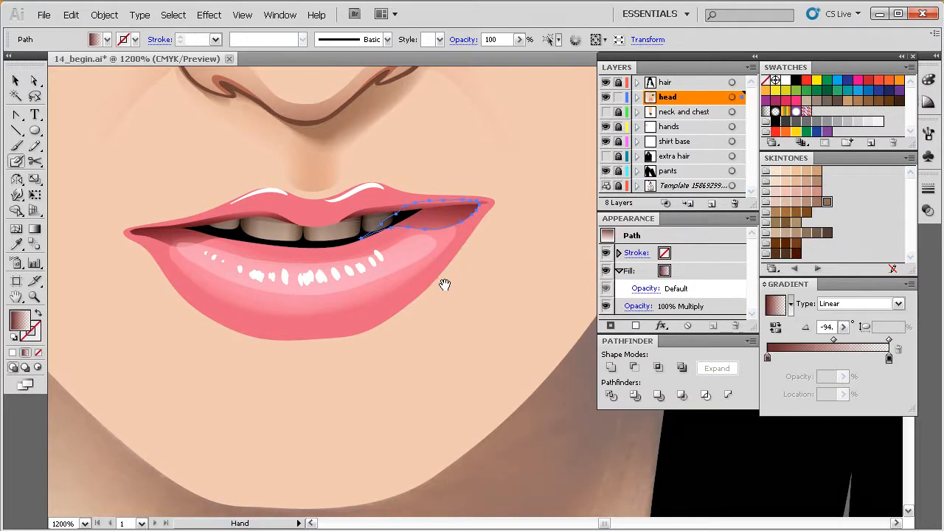
left_click(446, 286, "ctrl")
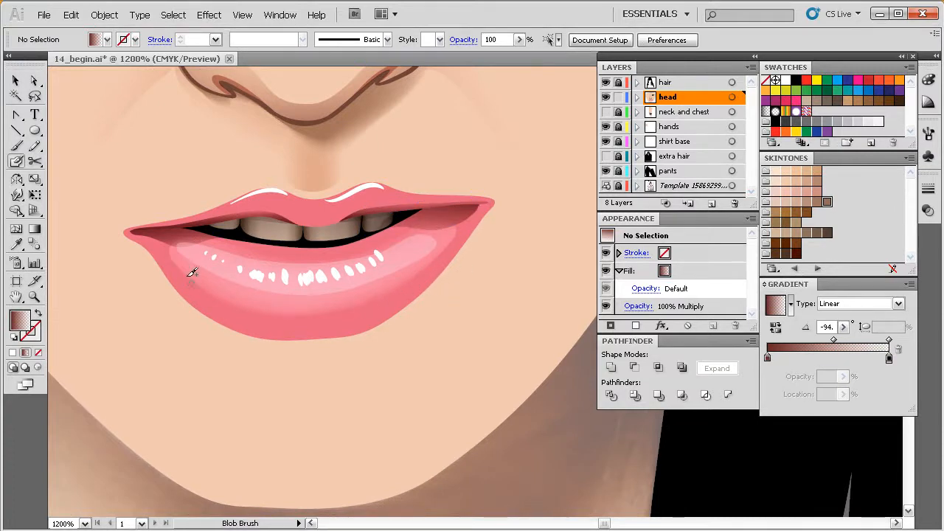
Paint a small crease near the lower lip's right end and recolour it from the lip pink with 61% saturation and 78% brightness.
left_click_drag(432, 253, 429, 267)
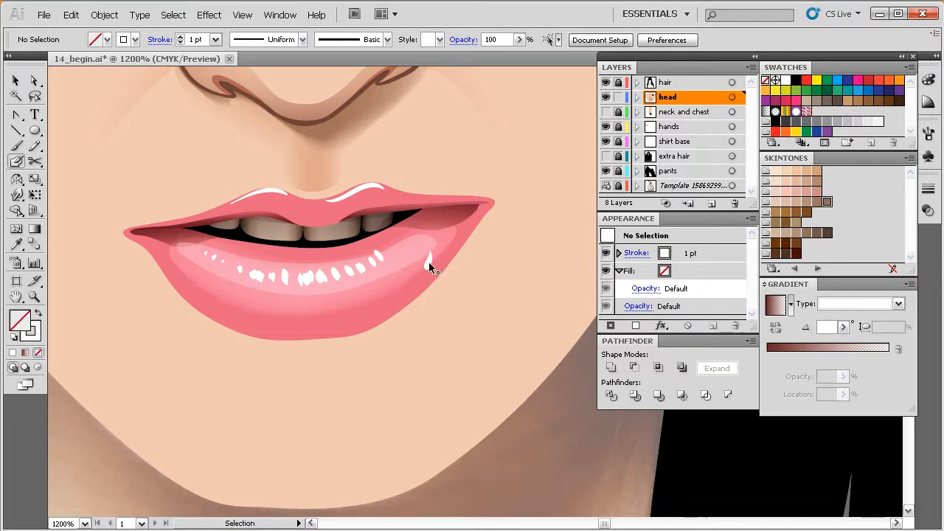
left_click(429, 261, "ctrl")
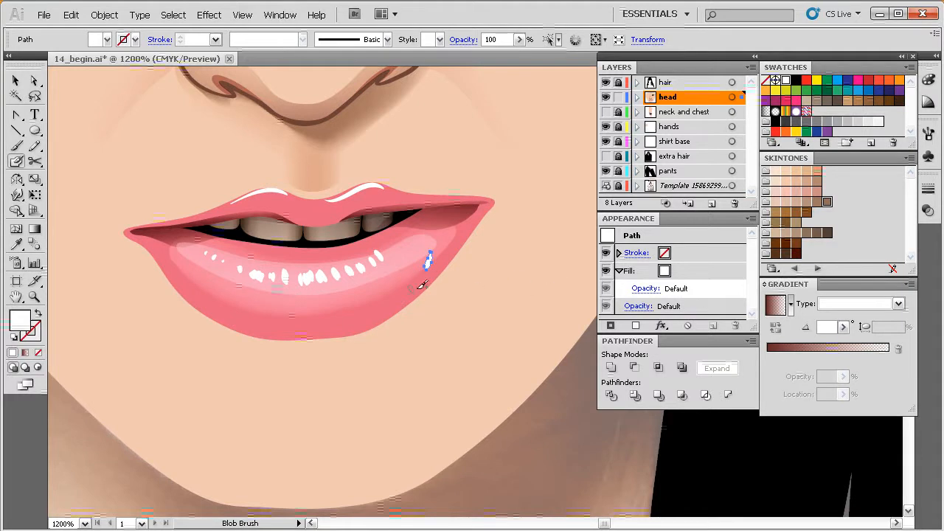
key("i")
left_click(381, 307)
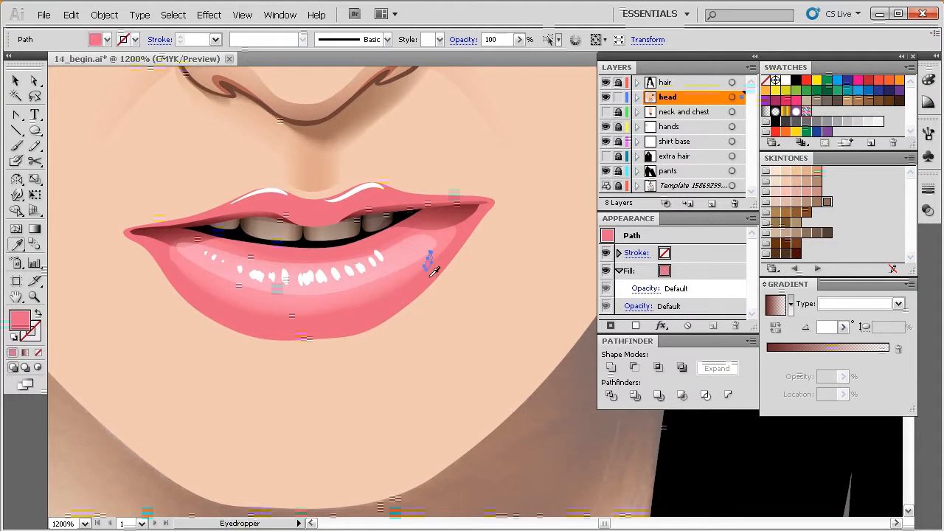
key("F6")
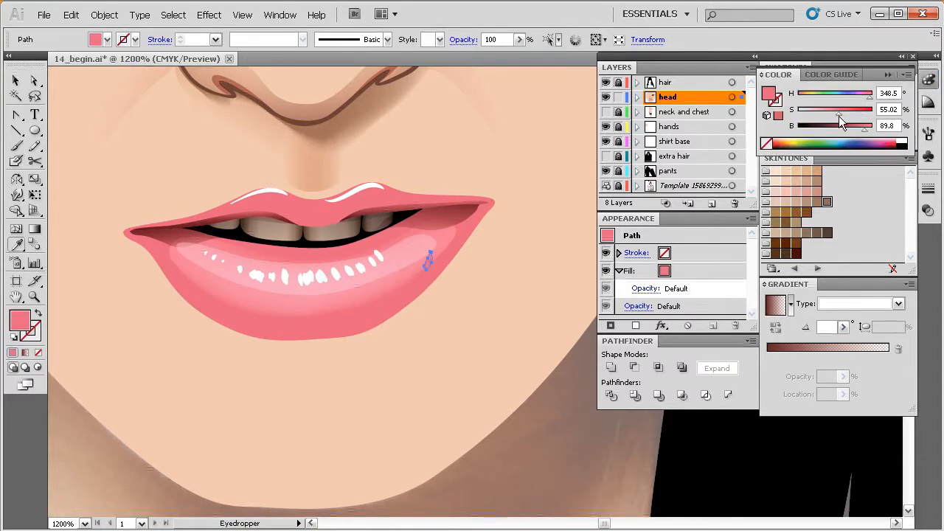
left_click_drag(864, 131, 844, 114)
key("v")
left_click(453, 286, "ctrl")
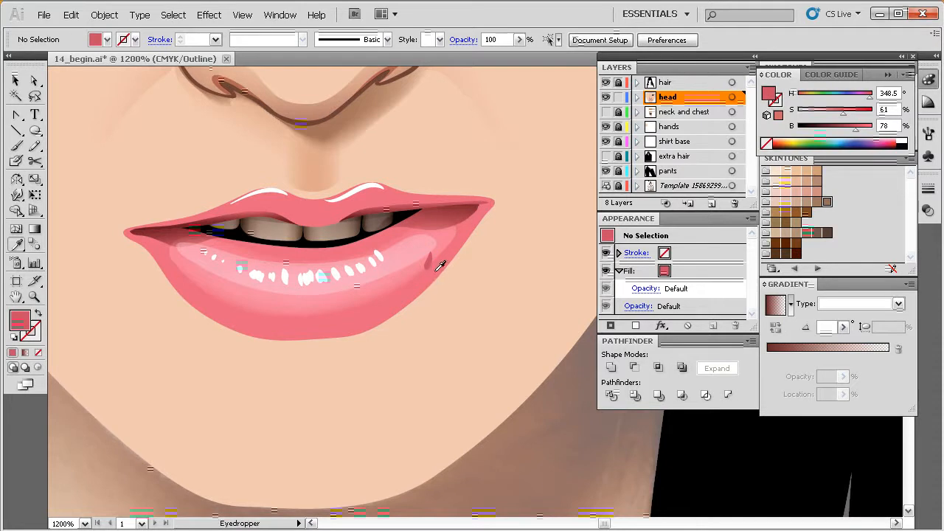
With the Blob Brush, the sampled darker pink as stroke and no fill, paint small creases near the lower lip's right and left ends.
key("ctrl+y")
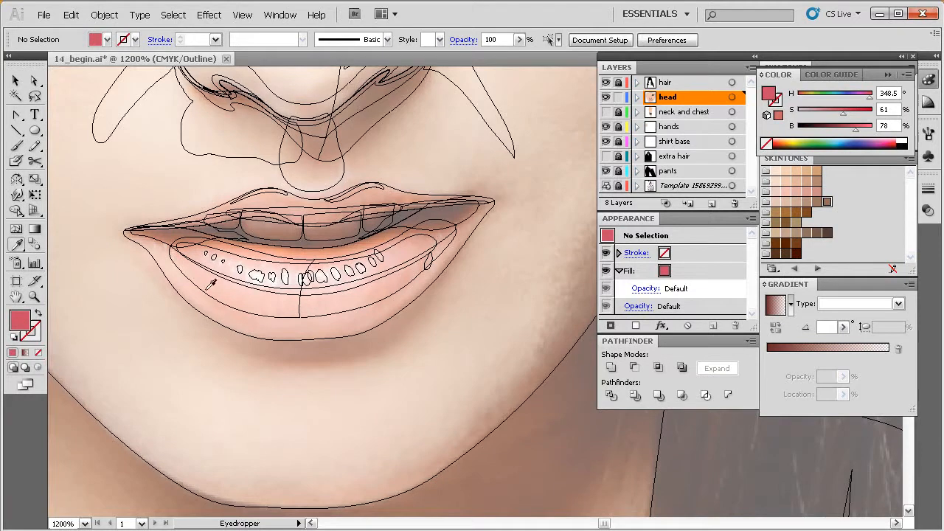
key("shift+b")
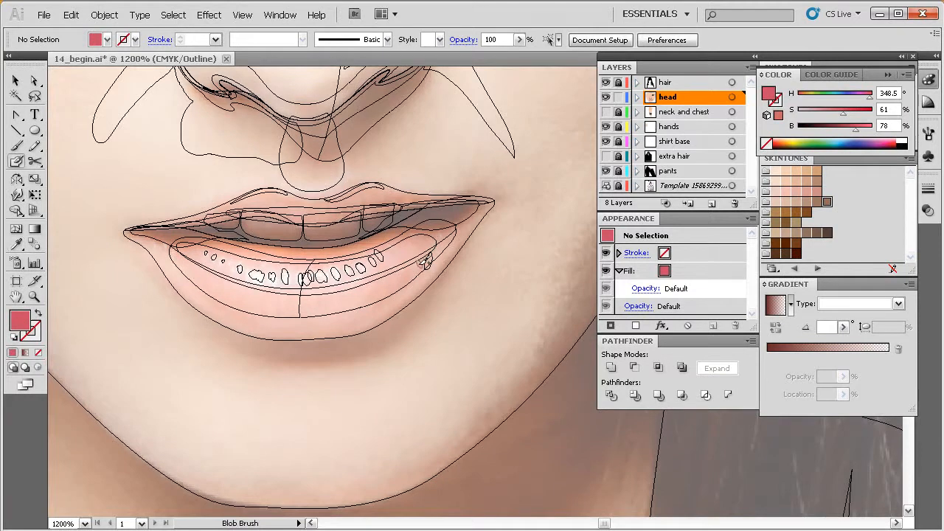
left_click_drag(421, 262, 409, 289)
key("shift+x")
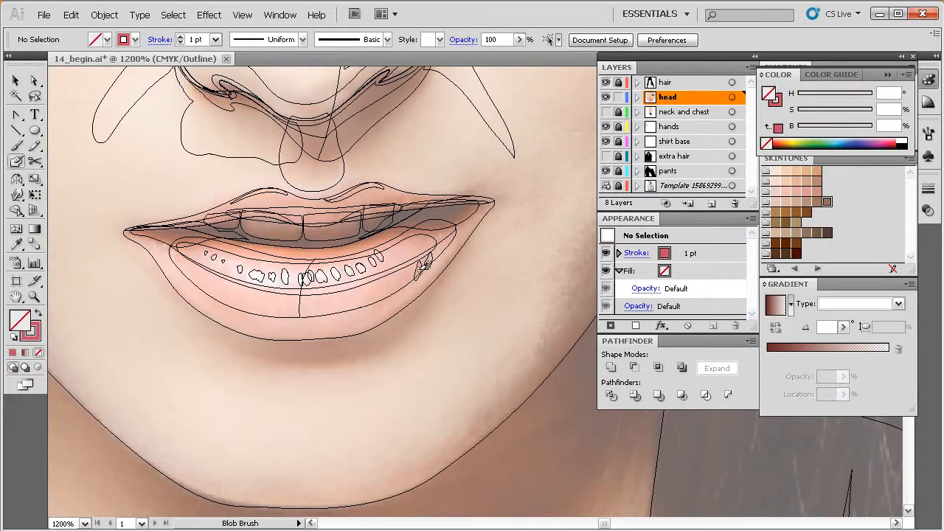
key("ctrl+z")
left_click_drag(423, 260, 395, 294)
mouse_move(179, 260)
left_mouse_down()
mouse_move(185, 282)
mouse_move(205, 294)
left_mouse_up()
key("v")
key("ctrl+y")
Examine the finished lip shading in full colour against the whole face at 300% magnification.
left_click_drag(407, 340, 387, 342)
left_click(405, 326, "ctrl+alt")
left_click(406, 326, "ctrl+alt")
left_click(412, 329, "ctrl+alt")
left_click_drag(491, 284, 333, 313)
left_click(405, 293, "ctrl+alt")
mouse_move(428, 296)
left_mouse_down()
mouse_move(405, 302)
mouse_move(402, 315)
left_mouse_up()
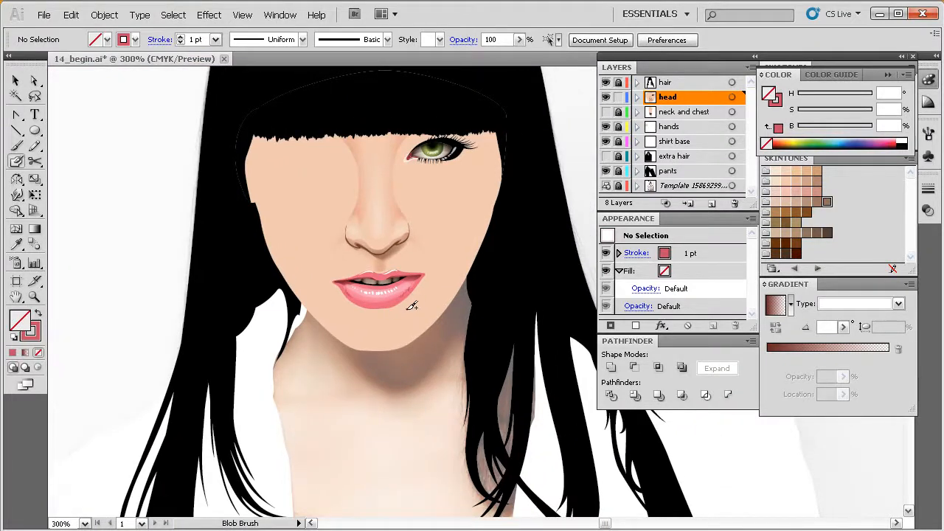
left_click_drag(414, 275, 410, 301)
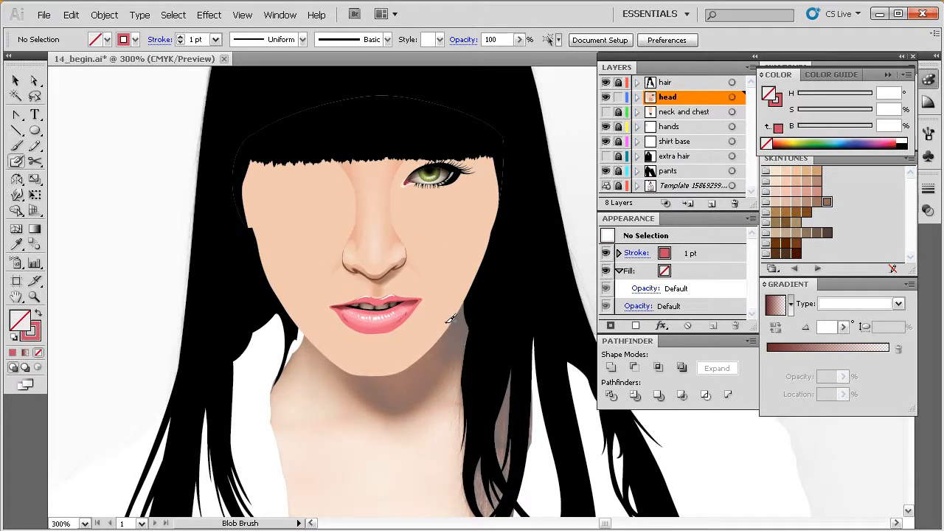
key("v")
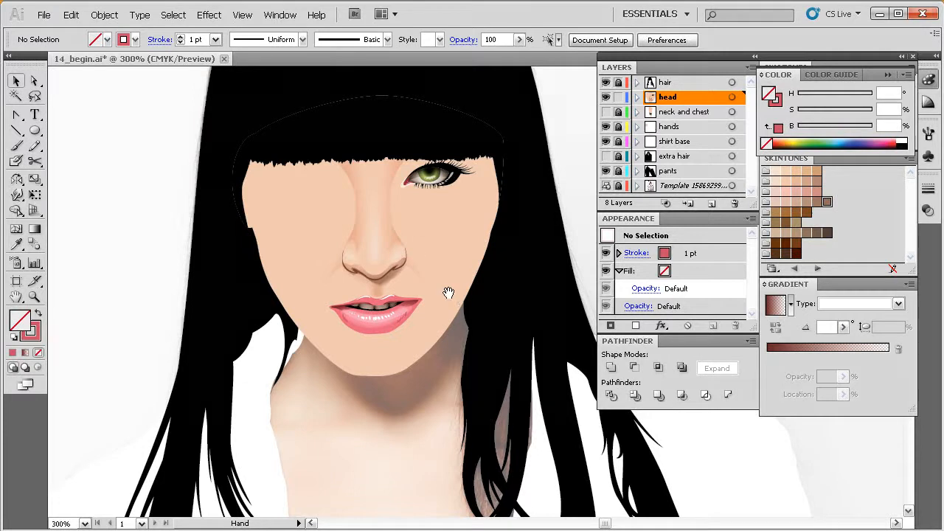
left_click_drag(453, 283, 448, 283)
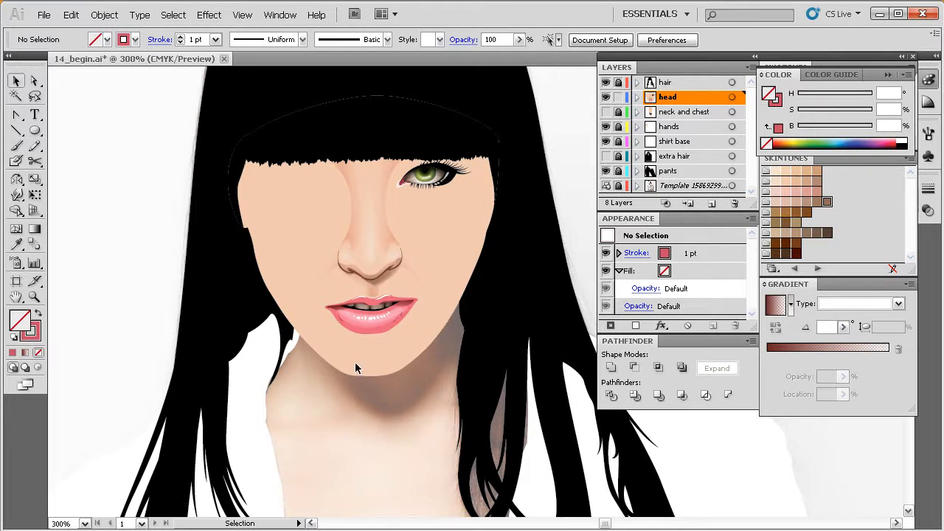
left_click_drag(453, 299, 436, 312)
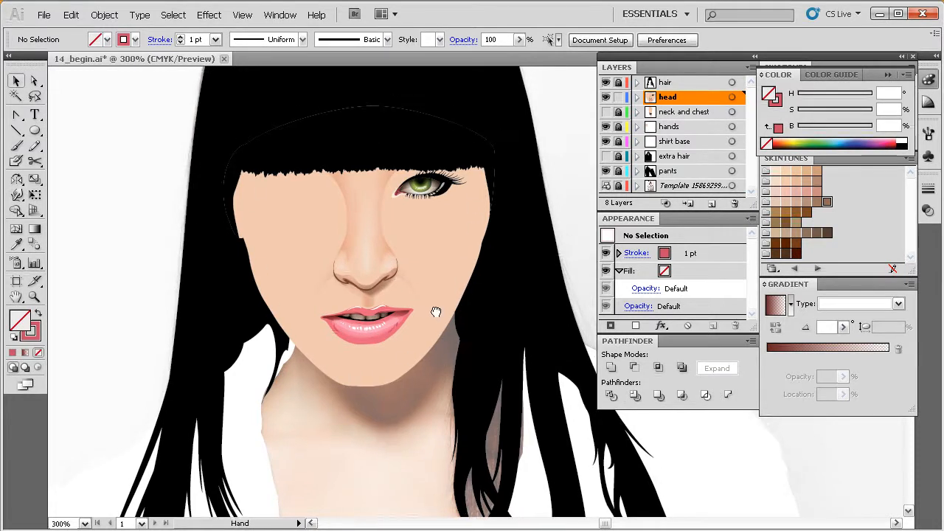